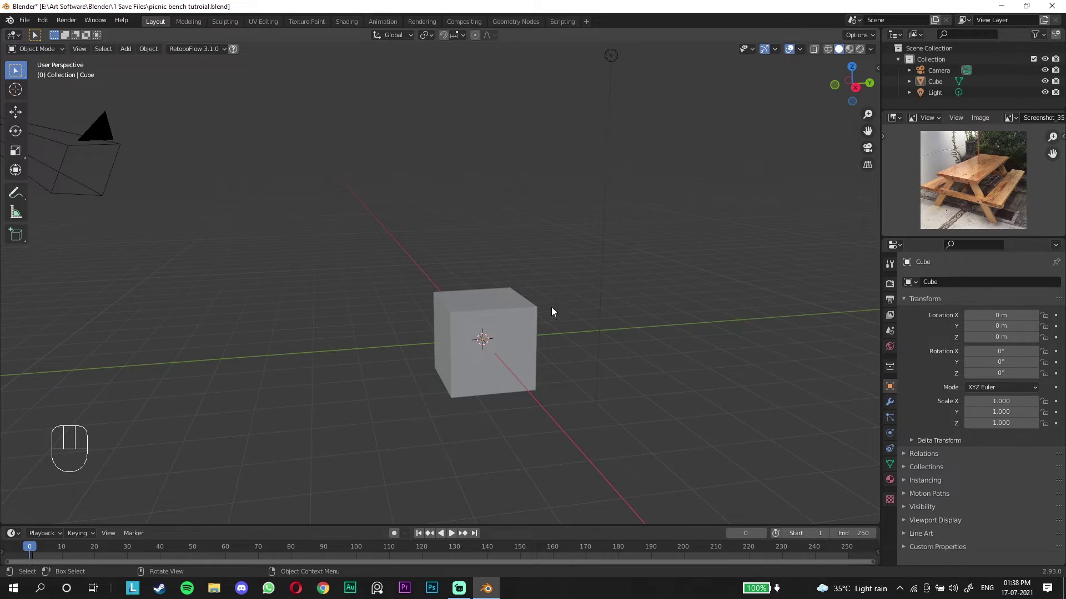
Select the default cube and make the Blender window fill the screen, then deselect the cube
mouse_move(551, 308)
middle_mouse_down()
mouse_move(547, 277)
mouse_move(550, 304)
middle_mouse_up()
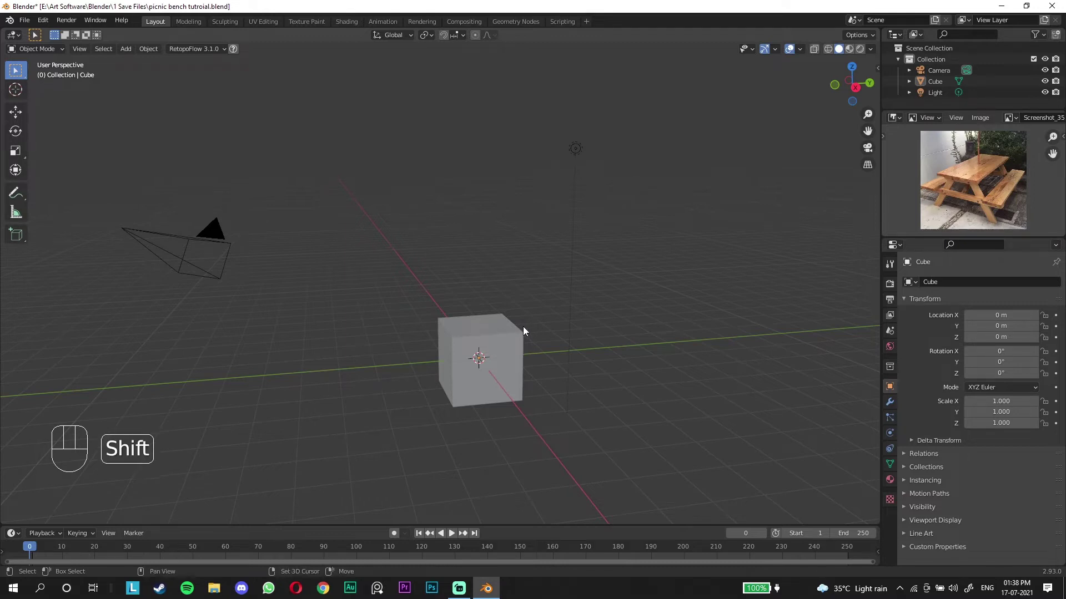
mouse_move(524, 326)
middle_mouse_down("shift")
mouse_move(475, 327)
mouse_move(529, 307)
middle_mouse_up("shift")
left_click(512, 311)
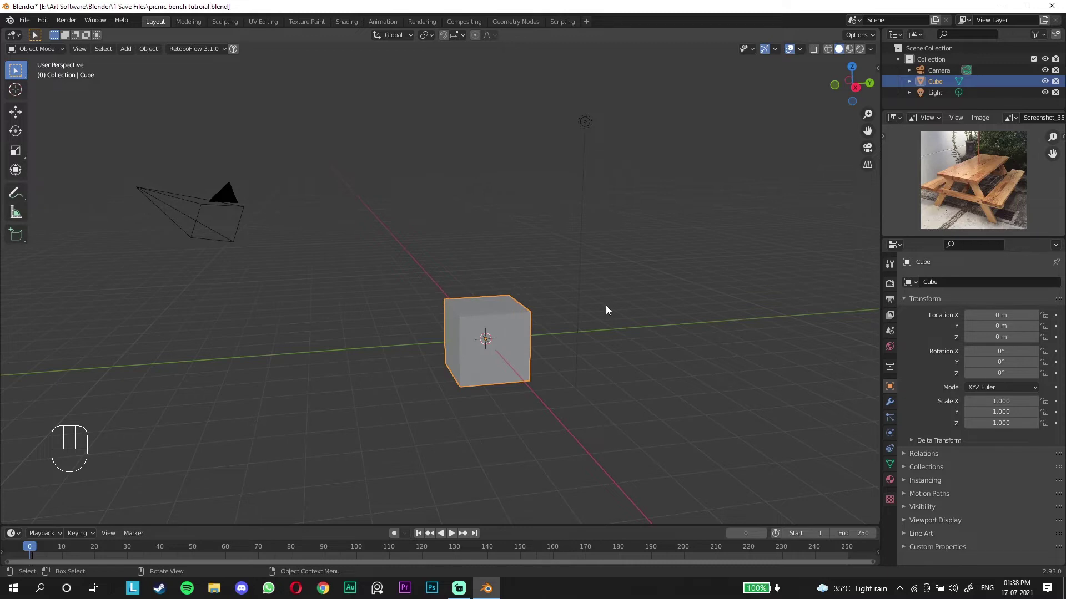
key("alt+F11")
left_click(430, 169)
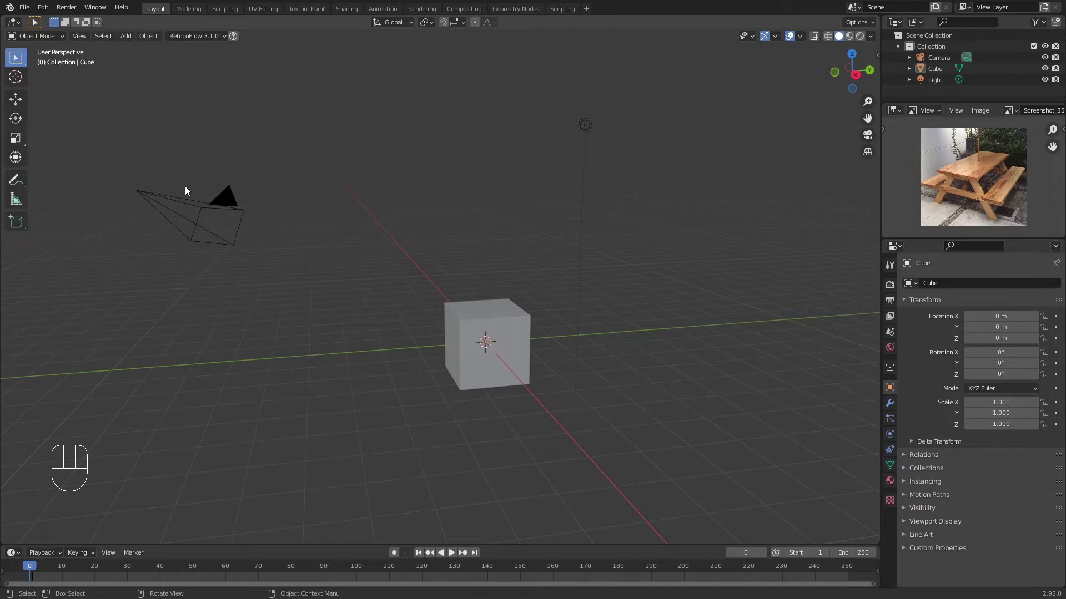
left_click(25, 7)
left_click(42, 7)
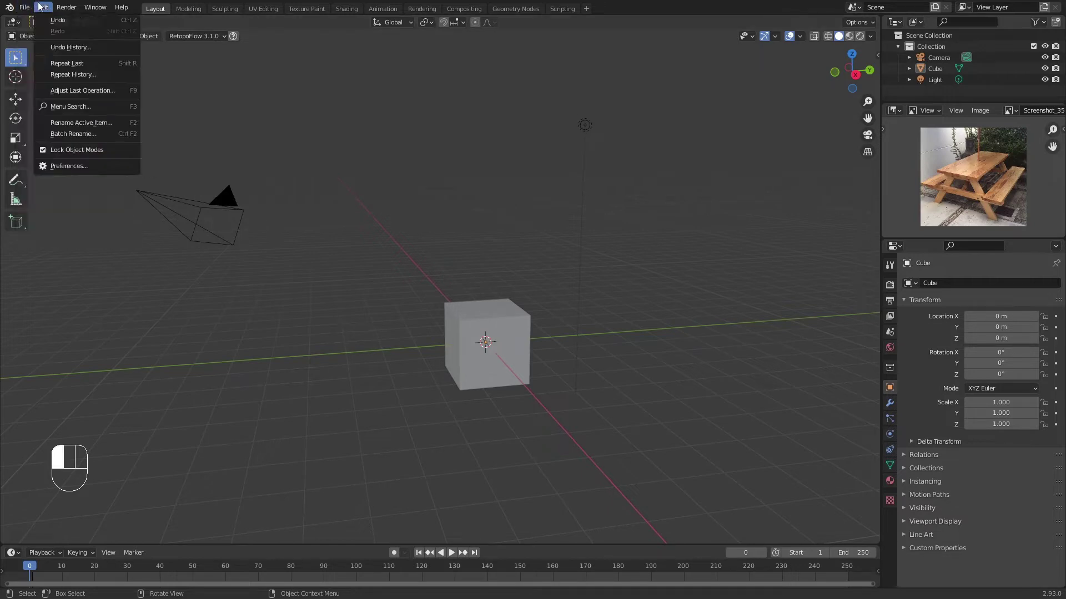
left_click(61, 167)
left_click(295, 47)
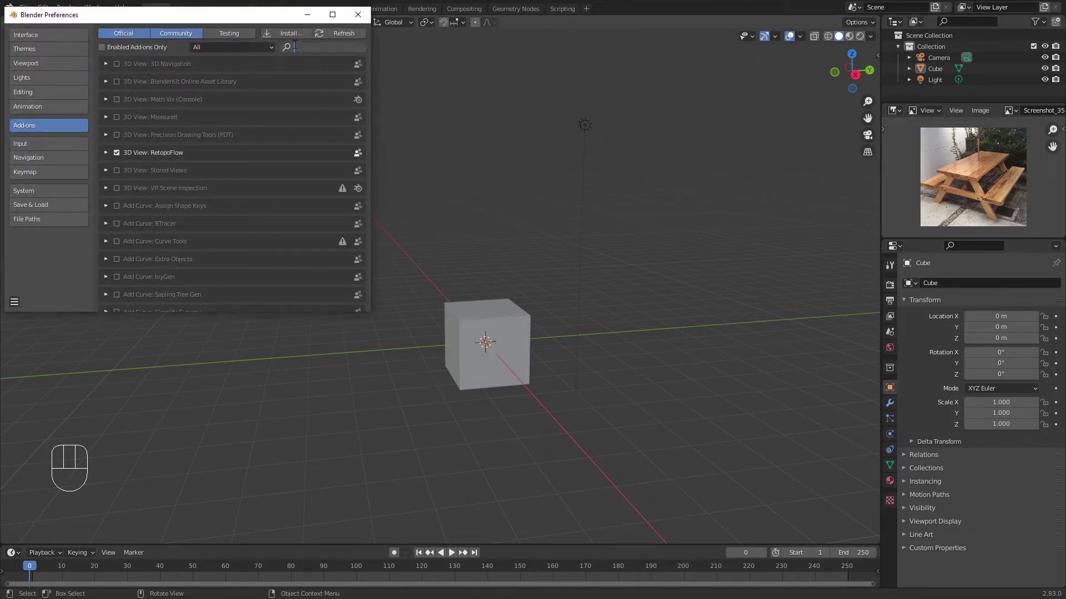
type("mir")
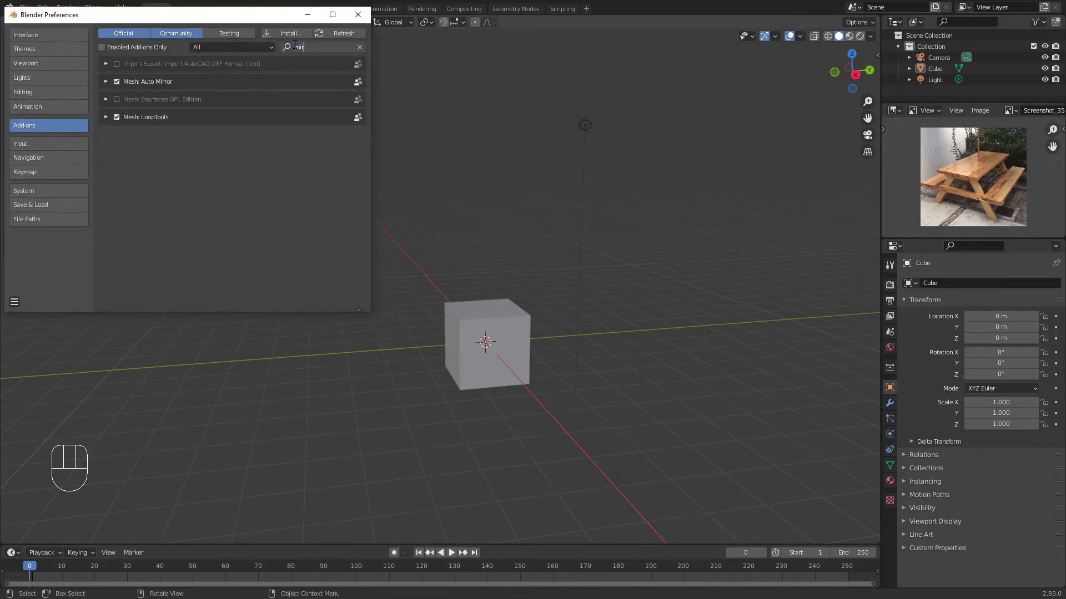
left_click(105, 81)
left_click(105, 81)
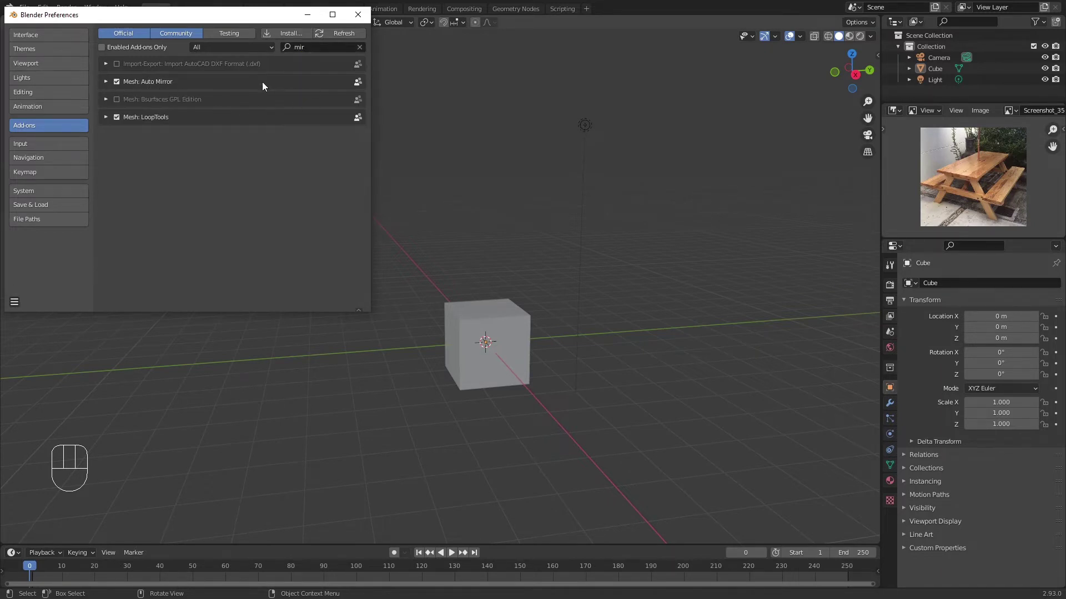
left_click(590, 307)
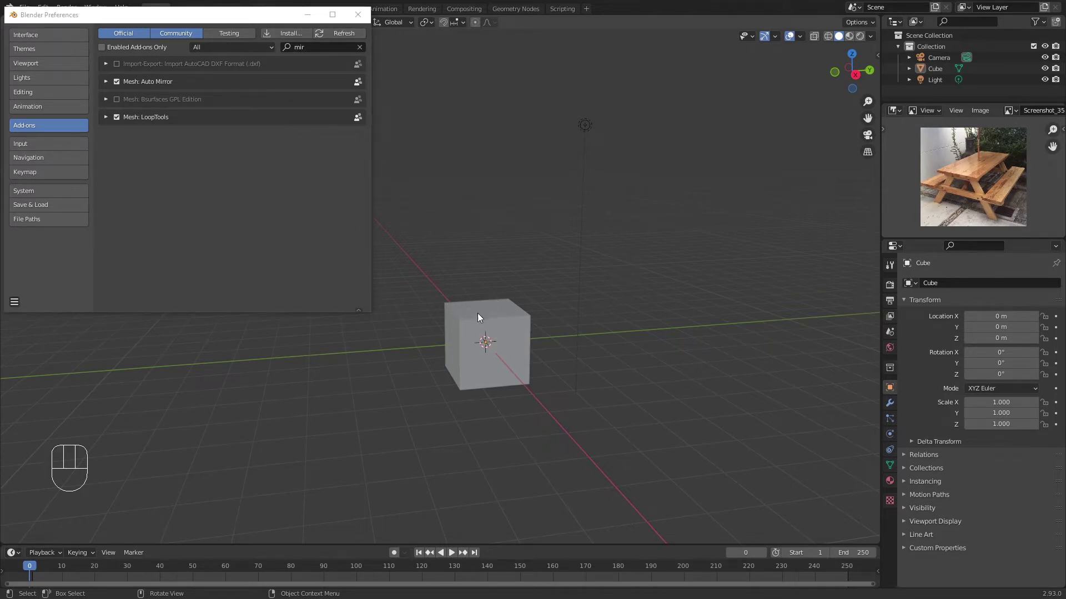
left_click(106, 82)
left_click(105, 82)
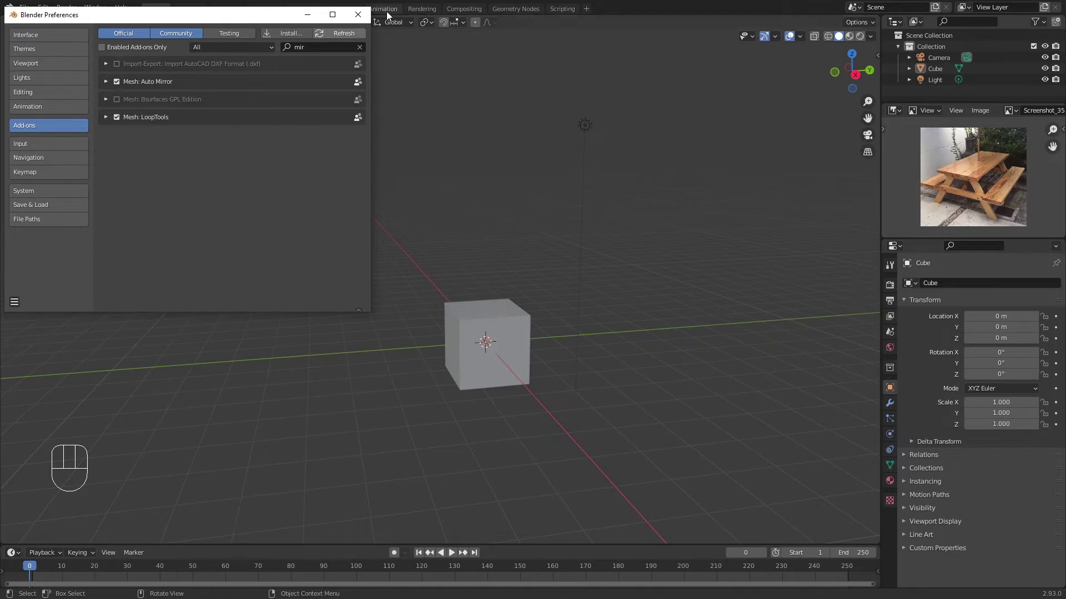
left_click(358, 14)
middle_click_drag(695, 333, 527, 269)
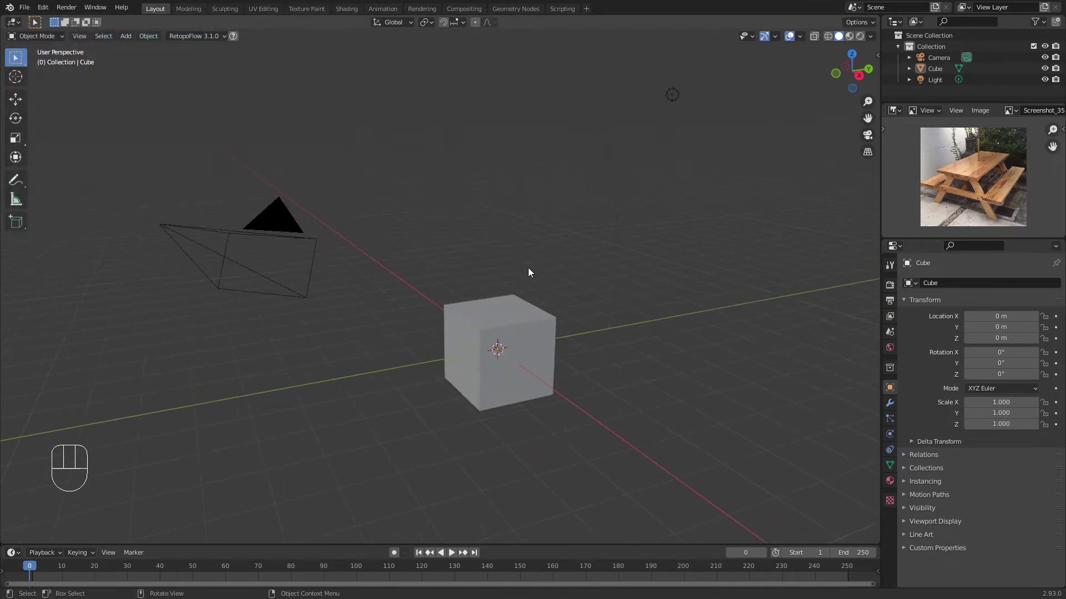
left_click(510, 344)
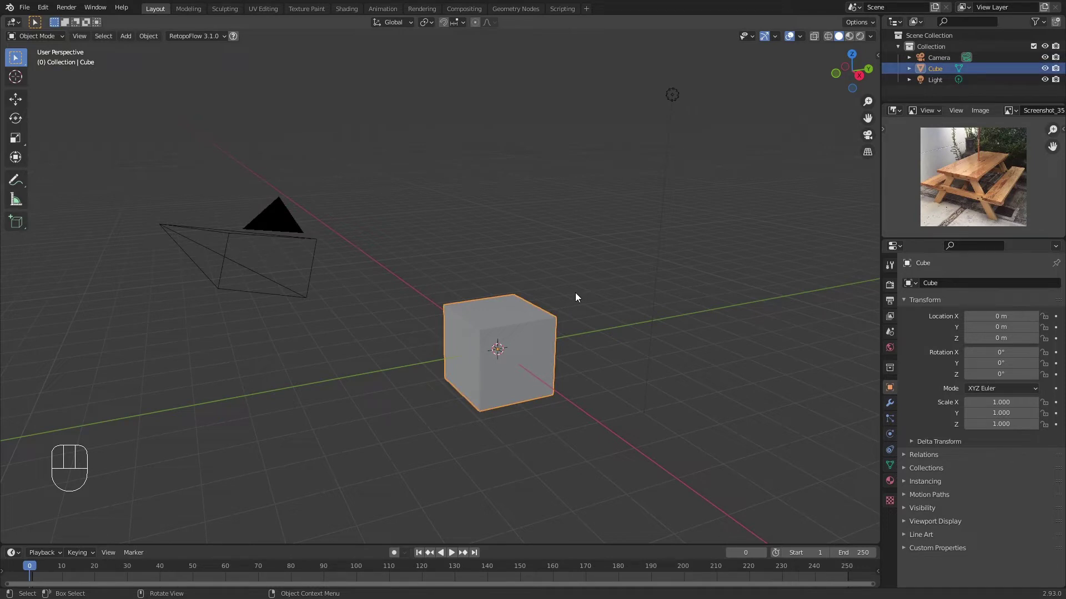
key("g")
left_click(575, 293)
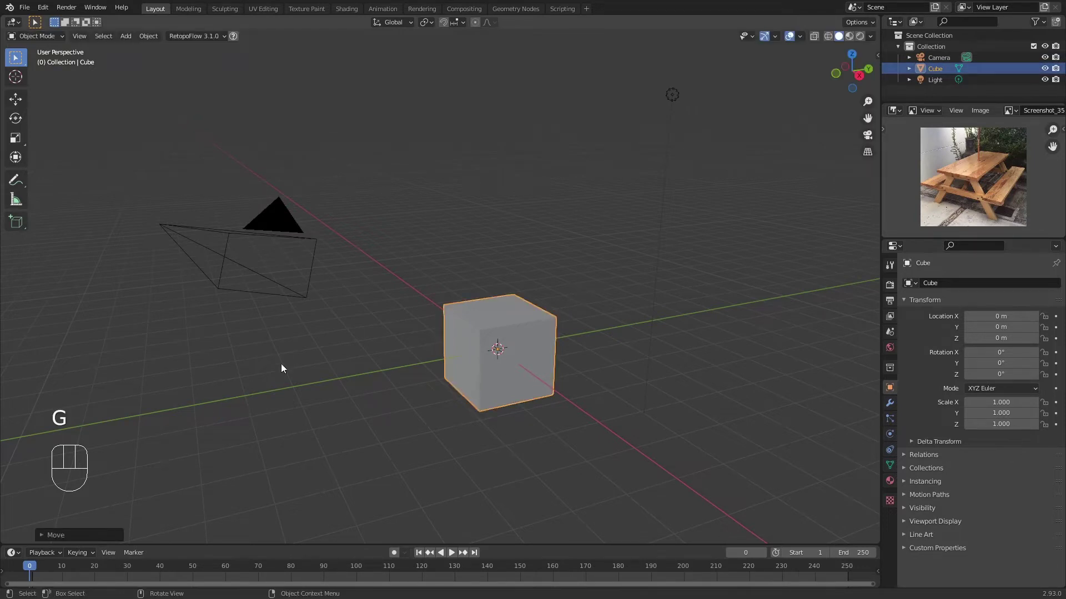
middle_click_drag(609, 237, 552, 247, "shift")
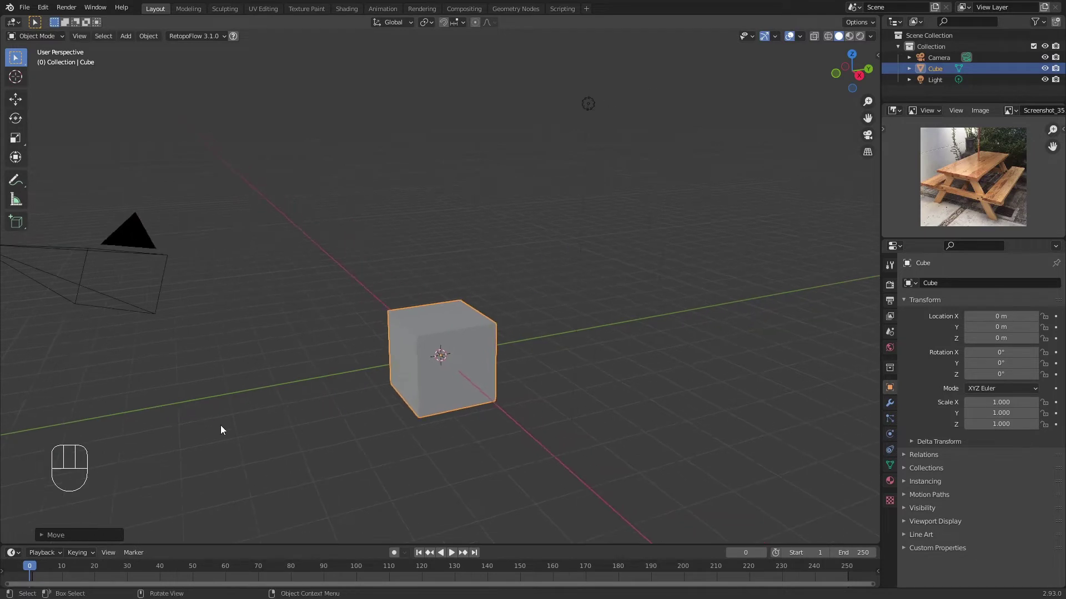
key("g")
left_click(294, 371)
key("ctrl+z")
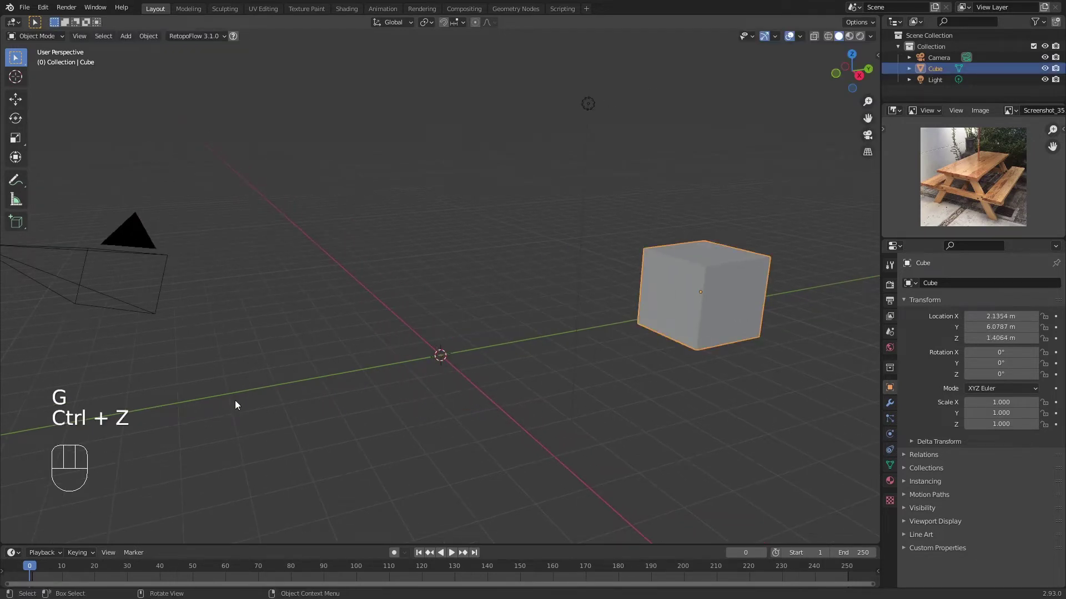
key("ctrl+z")
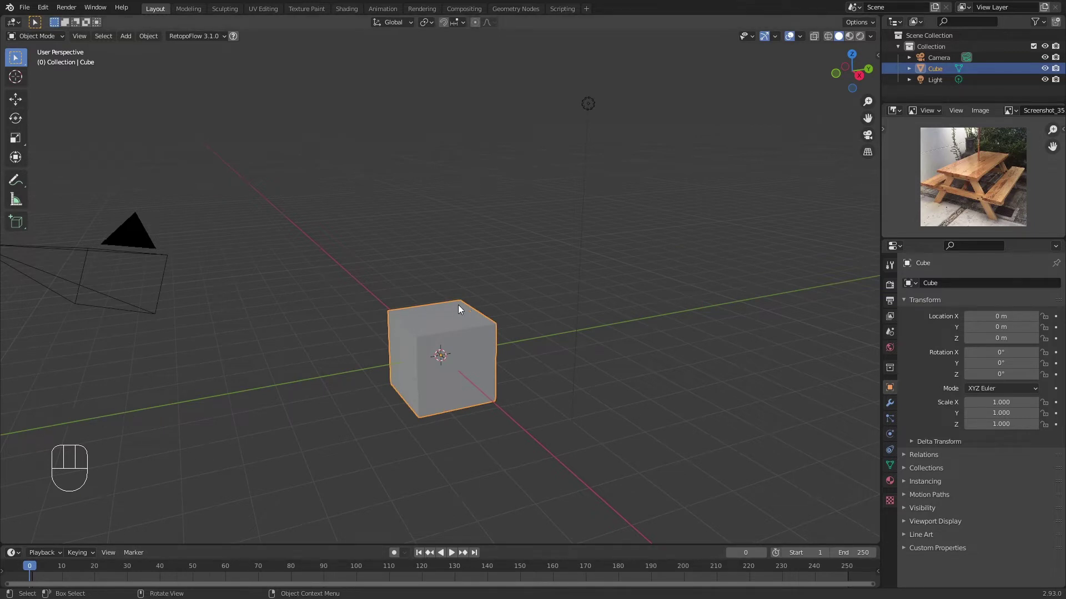
mouse_move(459, 309)
middle_mouse_down("shift")
mouse_move(460, 289)
mouse_move(456, 320)
middle_mouse_up("shift")
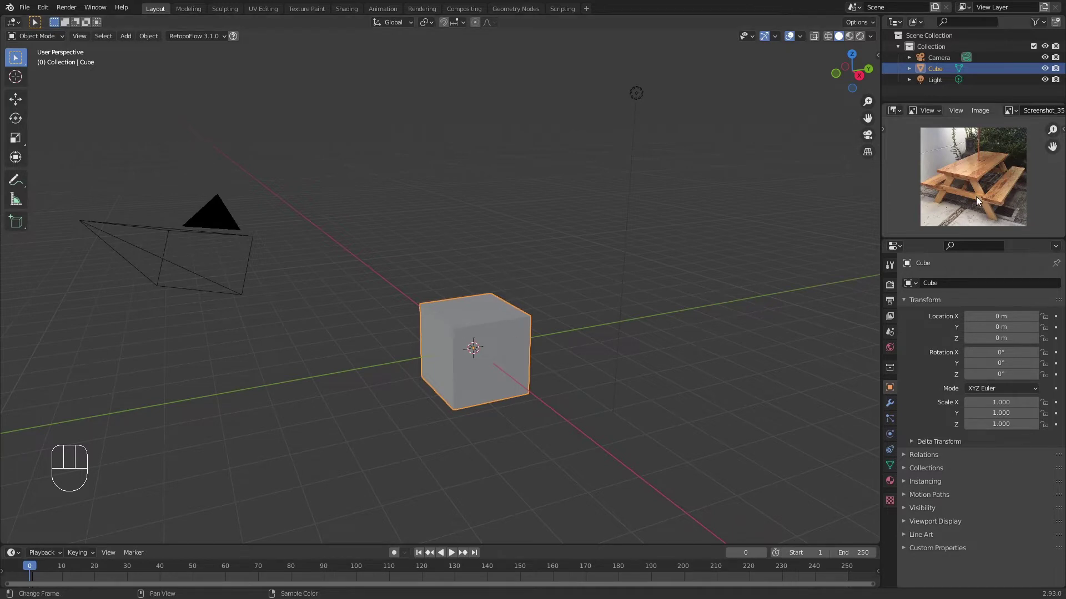
scroll(979, 173, "up", 5)
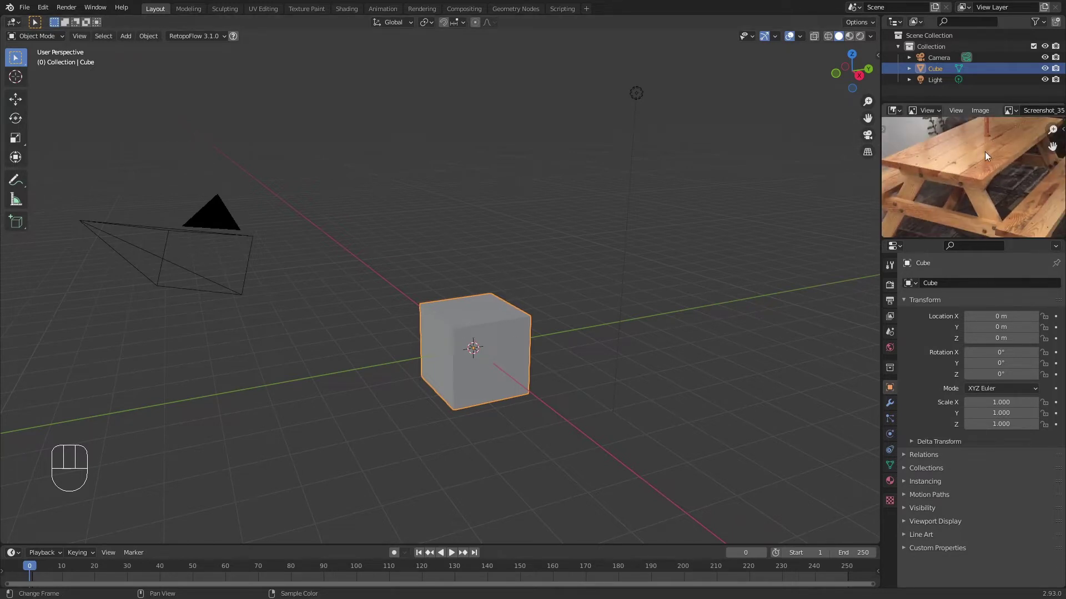
scroll(978, 167, "down", 5)
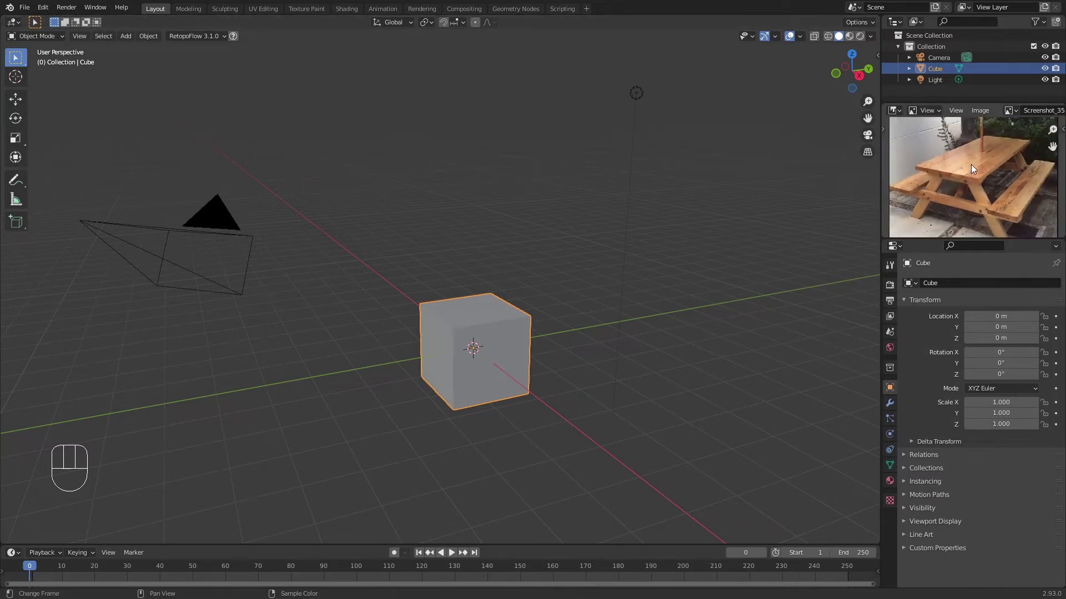
In Edit Mode, flatten the whole cube vertically into a thin slab
left_click(495, 333)
key("Tab")
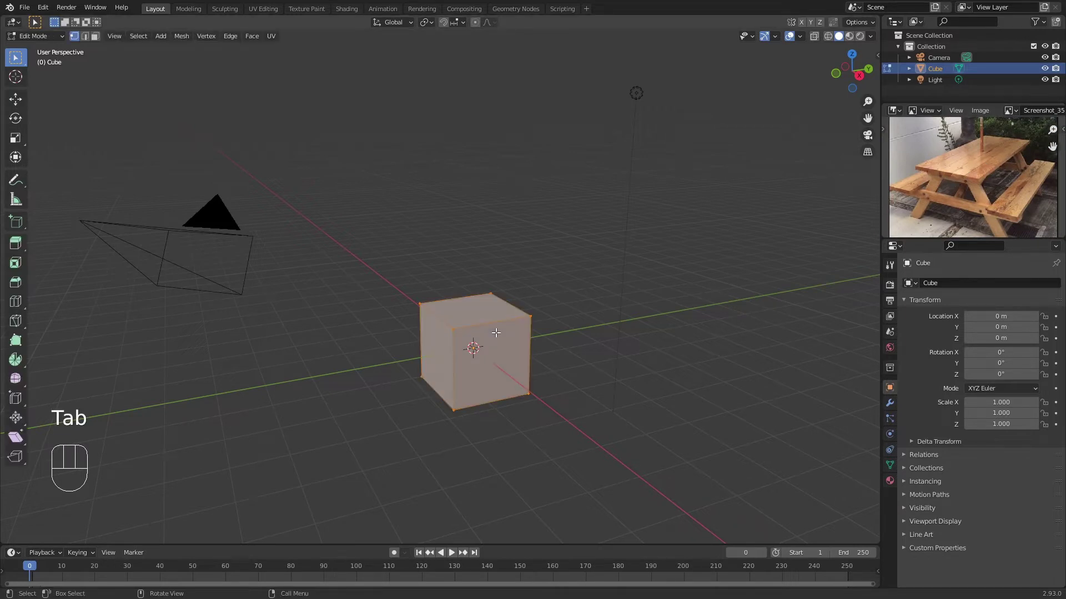
left_click(480, 316)
key("a")
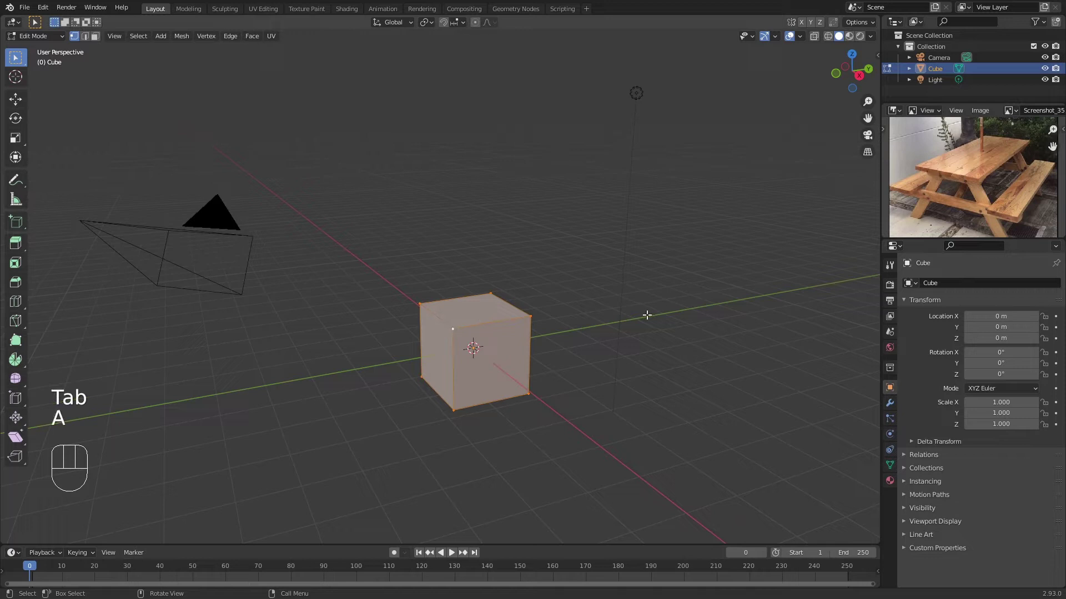
key("s")
key("z")
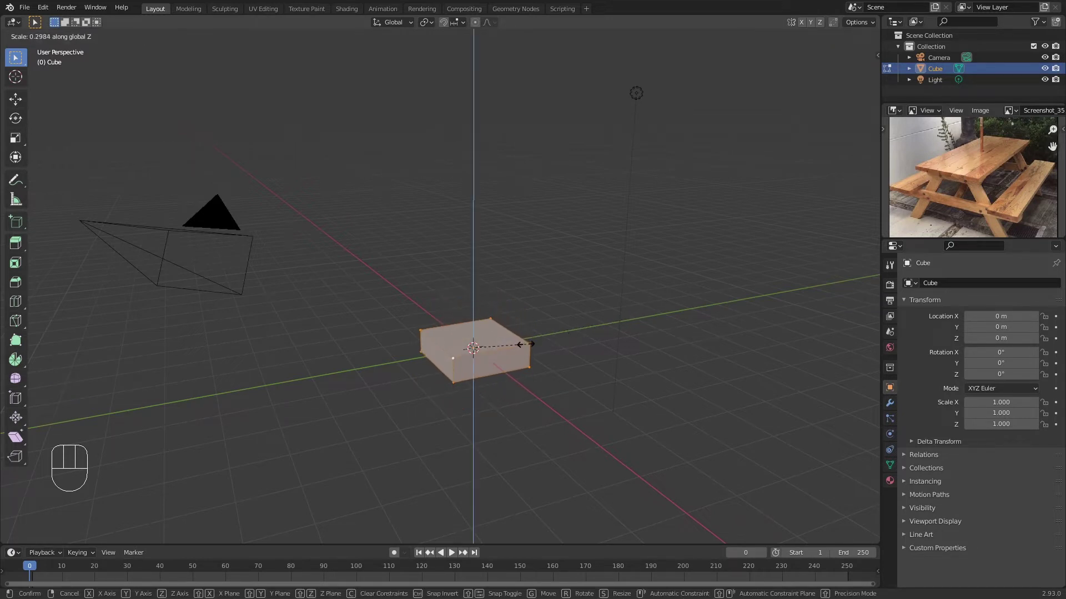
left_click(490, 356)
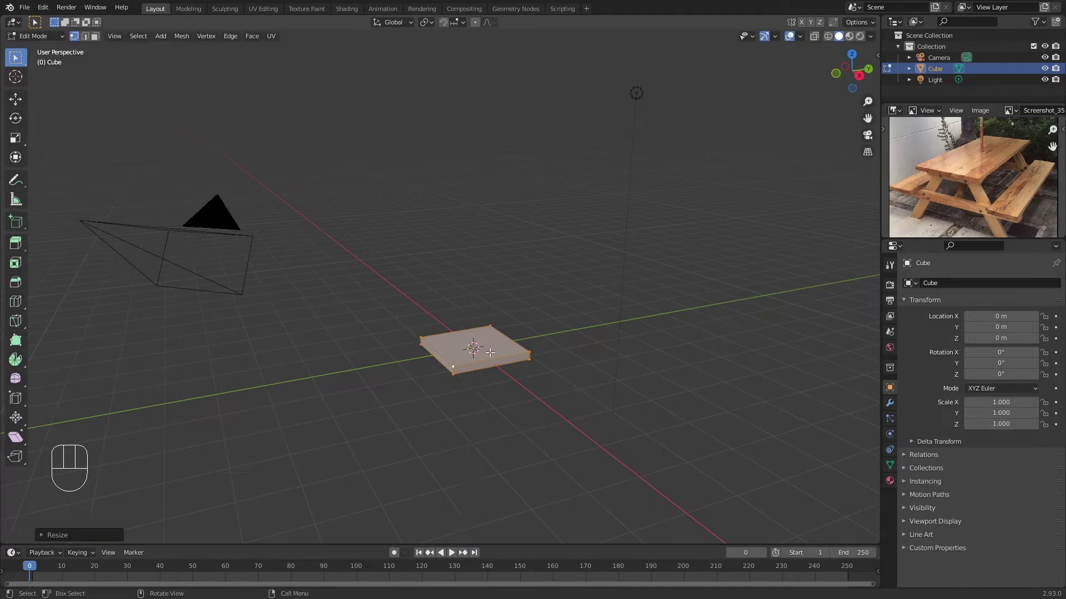
scroll(491, 360, "up", 3)
middle_click_drag(491, 359, 506, 283, "shift")
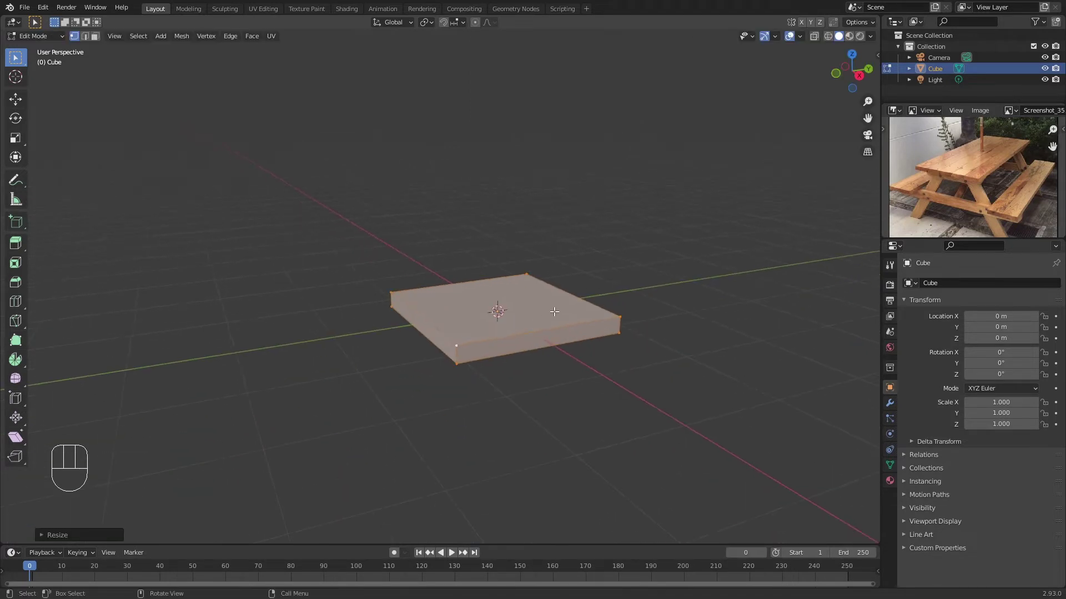
Stretch the flattened slab along the Y axis to lengthen it
key("s")
key("y")
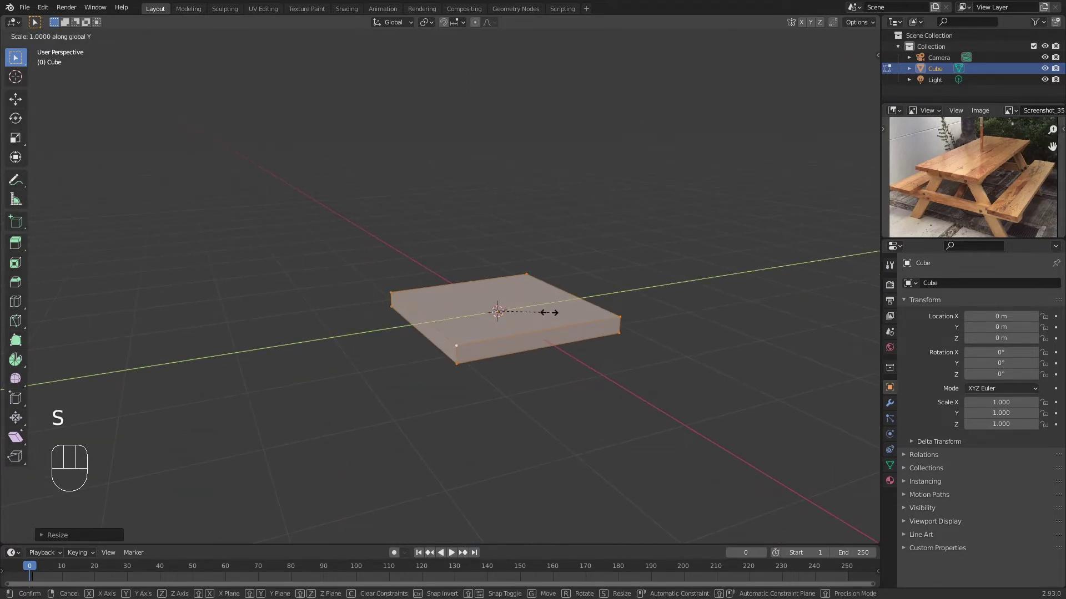
left_click(577, 307)
middle_click_drag(527, 302, 532, 332)
left_click(730, 308)
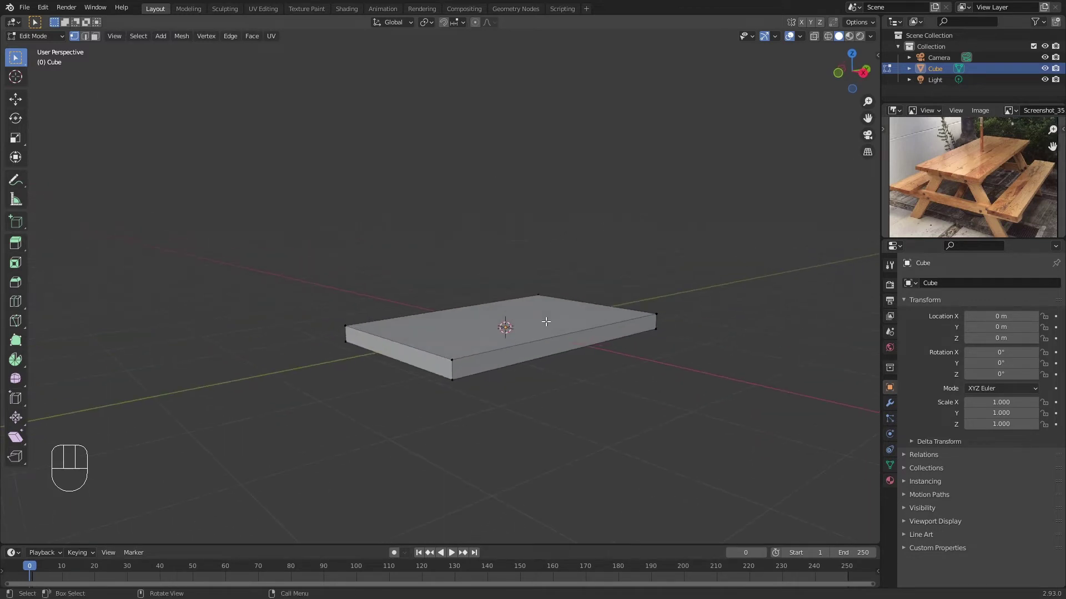
Raise the slab at object level to tabletop height, Z 0.81523 m
key("Tab")
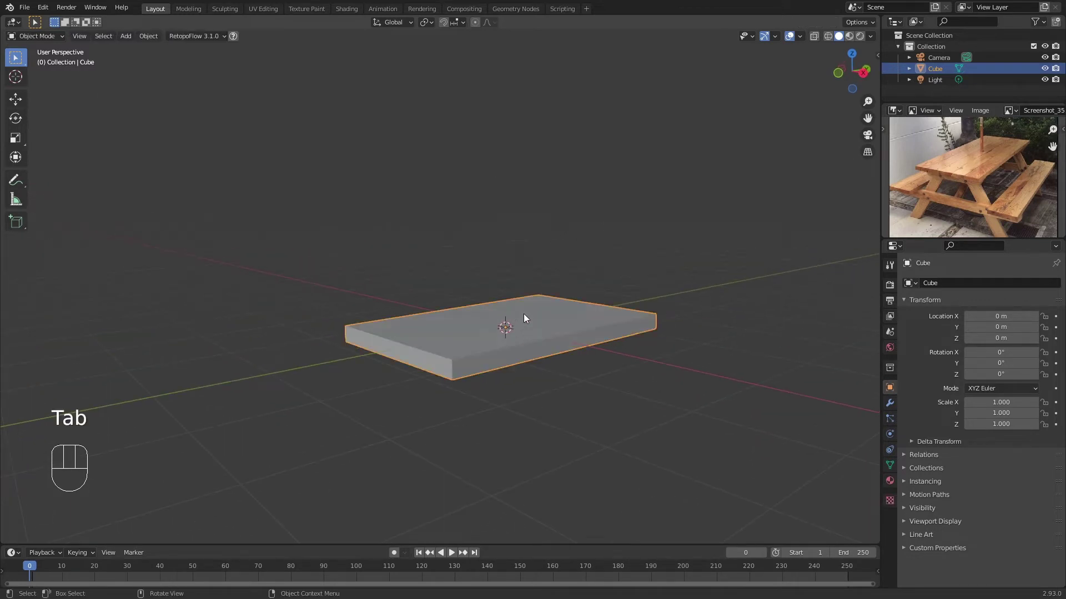
key("g")
key("z")
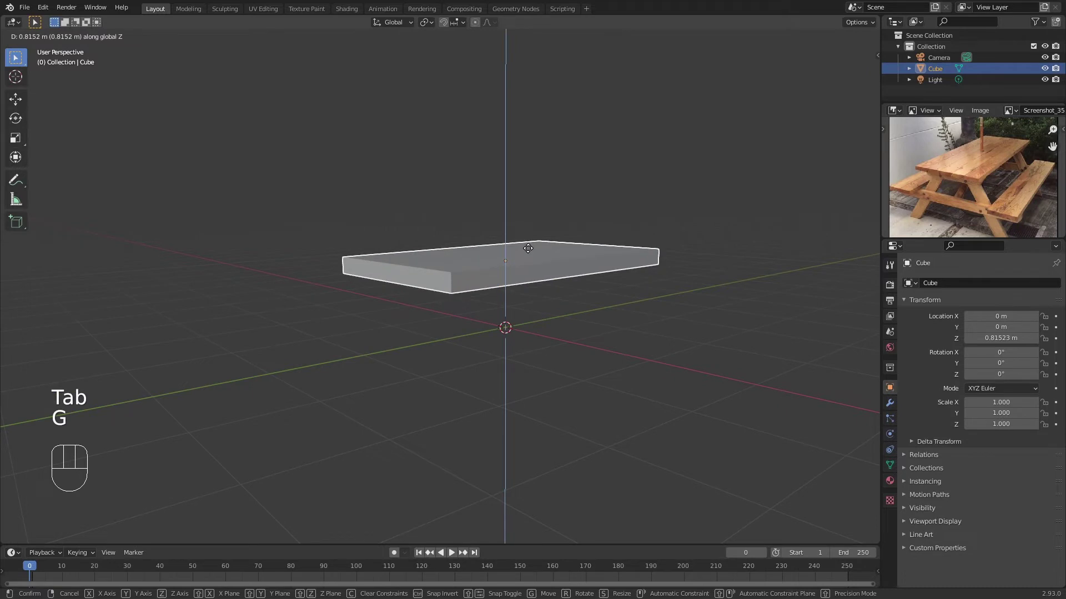
left_click(527, 248)
middle_click_drag(483, 285, 480, 318, "shift")
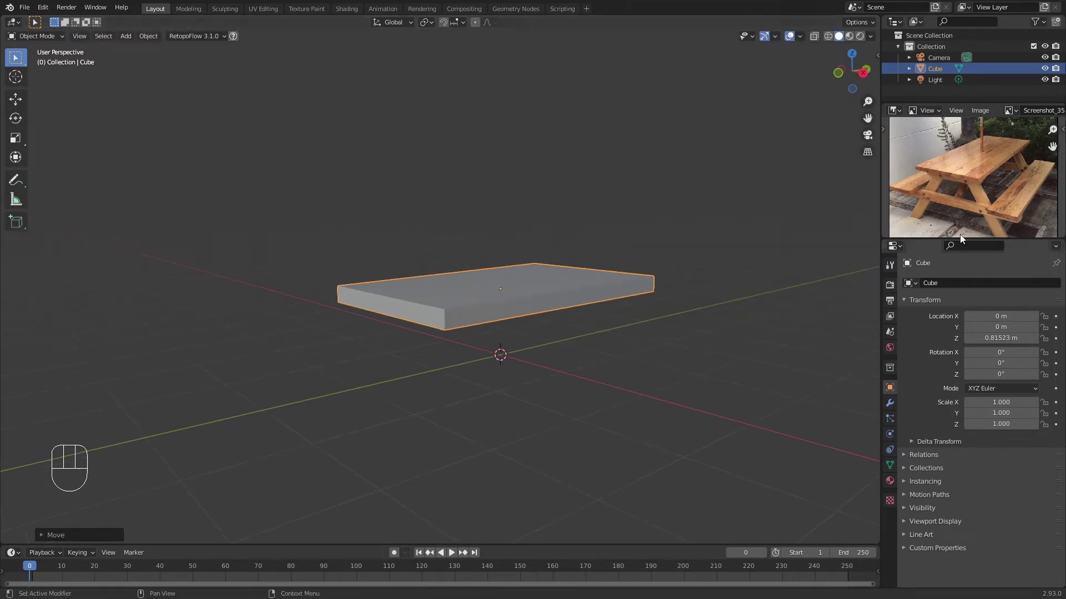
scroll(977, 173, "up", 3)
middle_click_drag(970, 202, 967, 172, "shift")
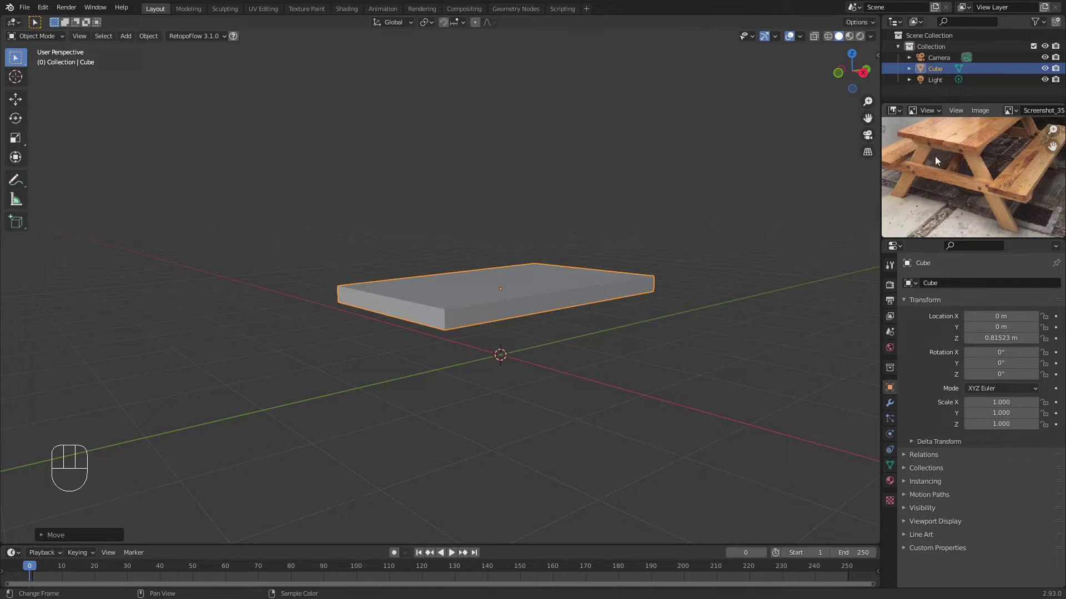
middle_click_drag(650, 316, 628, 317, "shift")
scroll(628, 316, "down", 1)
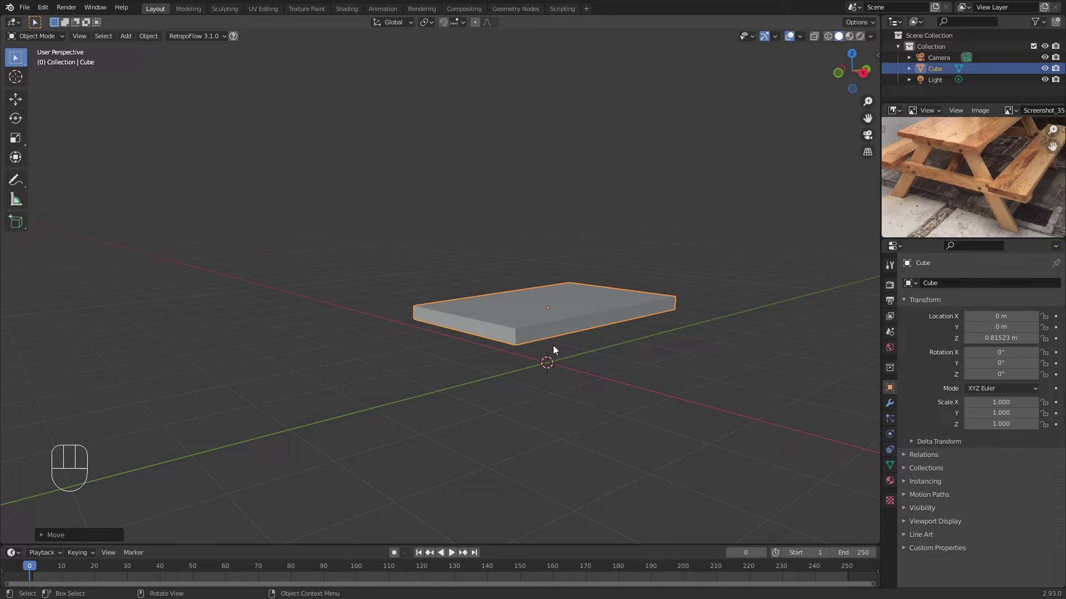
key("shift+a")
Add a new cube and, in front view, shrink it to a small block right of the origin
mouse_move(554, 346)
left_click(614, 96)
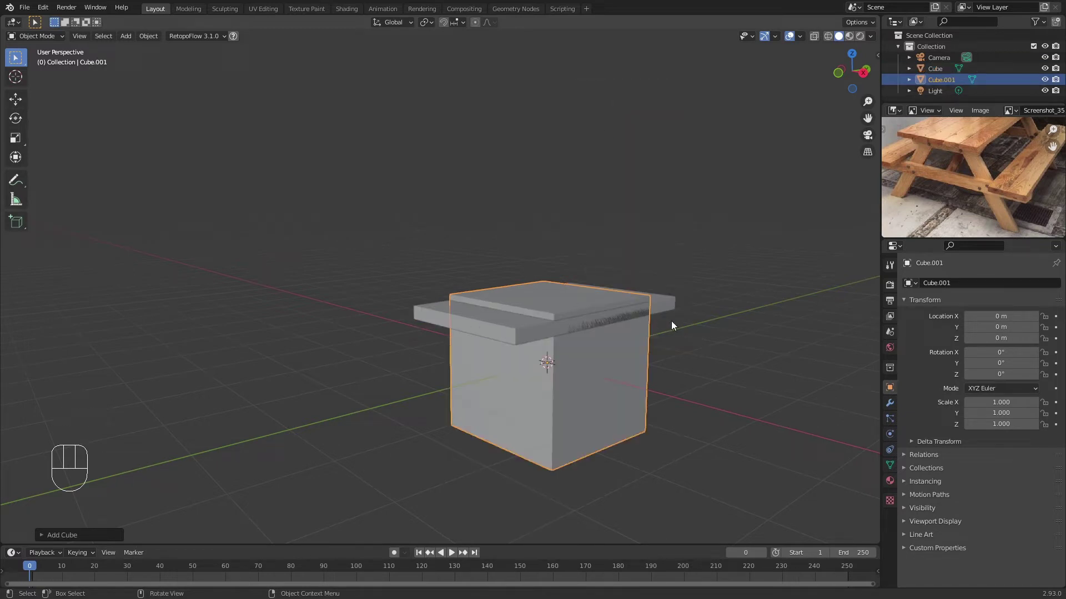
key("Tab")
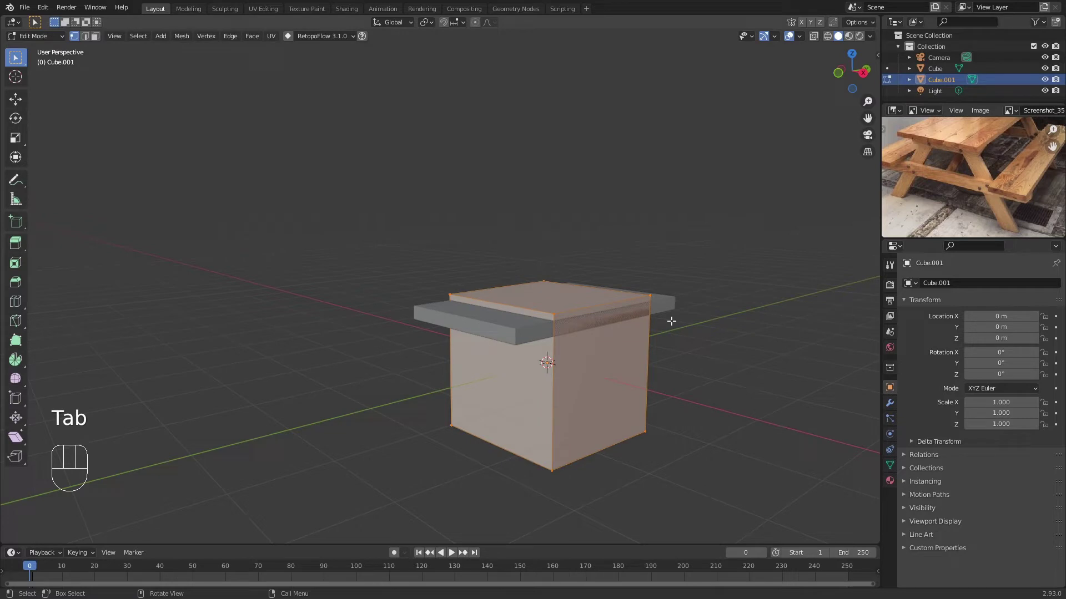
key("KP_1")
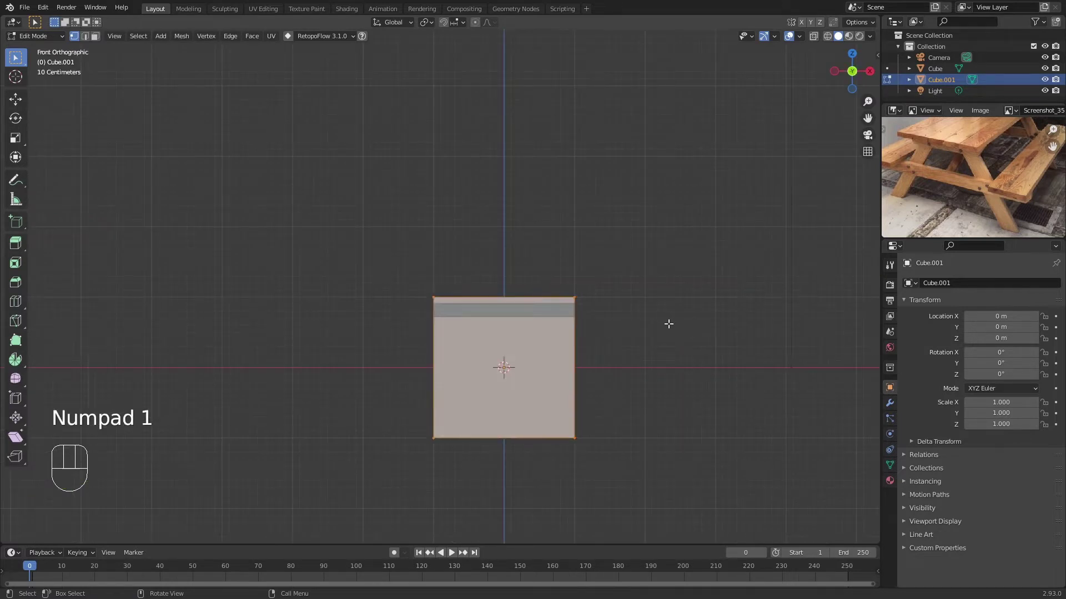
key("s")
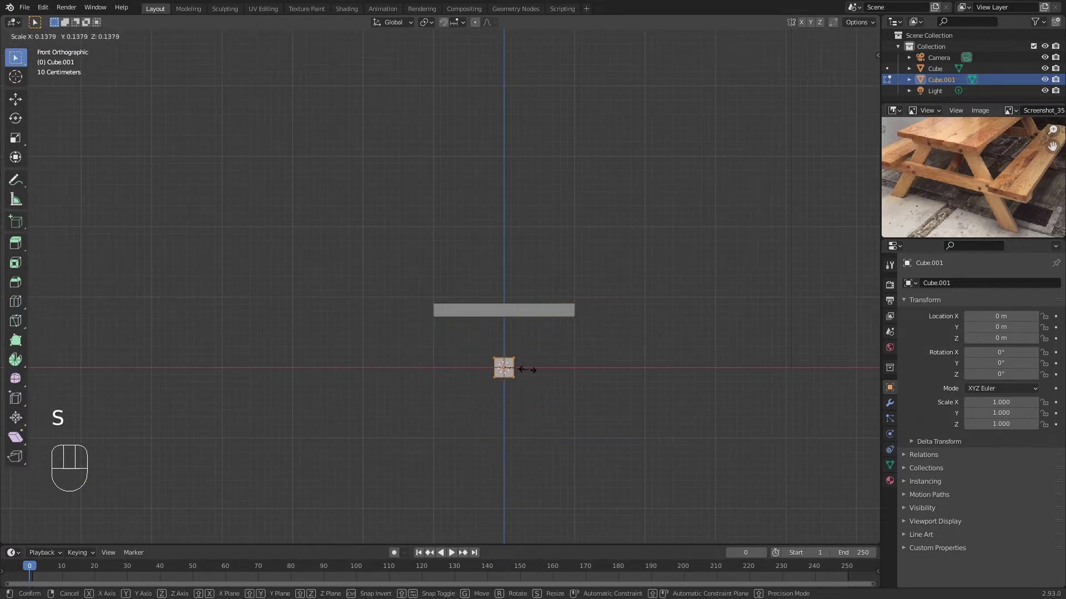
left_click(521, 370)
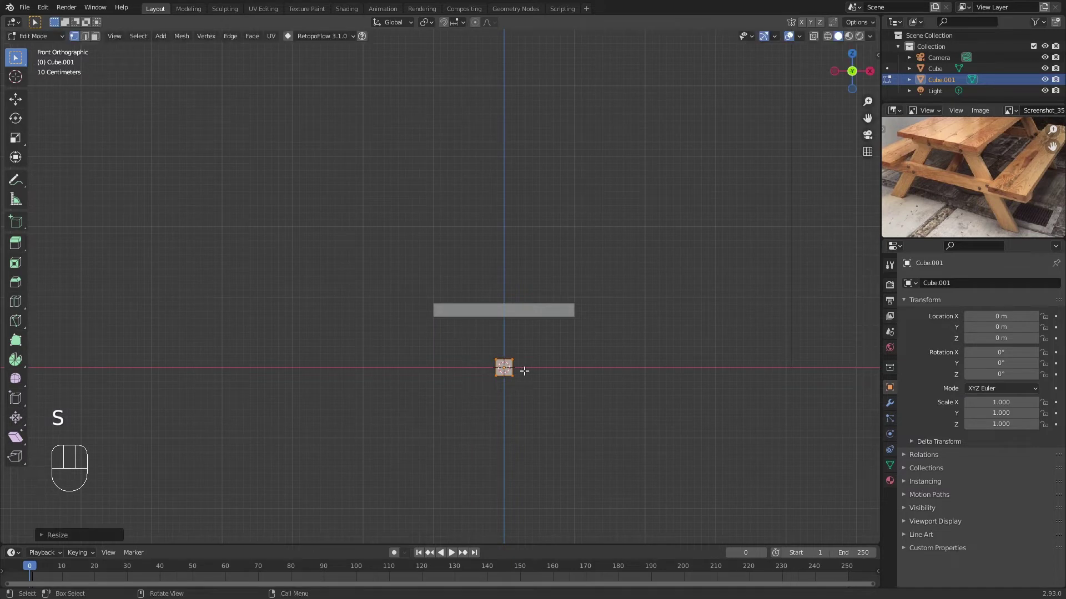
key("g")
left_click(570, 344)
Raise the tabletop slab to 1.146 m, then put the small block back into Edit Mode
key("Tab")
left_click(536, 312)
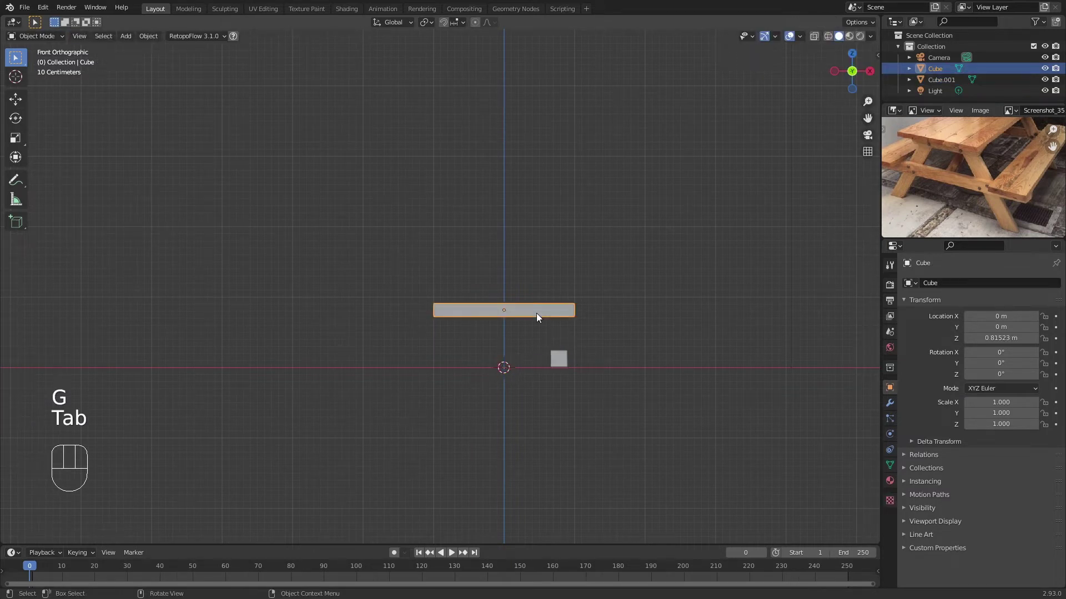
key("g")
left_click(539, 289)
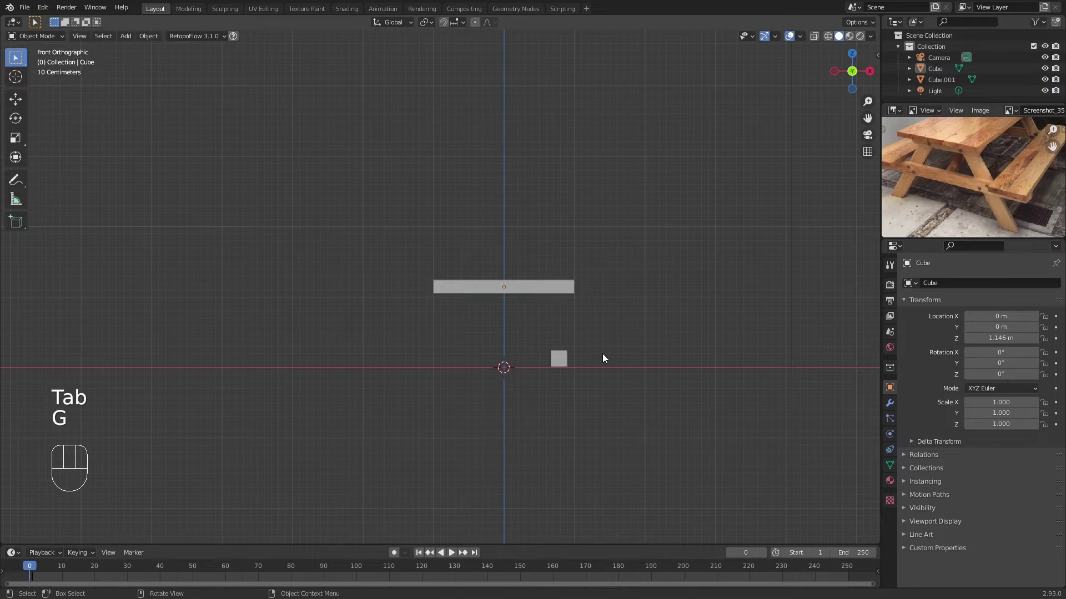
left_click(565, 362)
key("Tab")
scroll(573, 363, "up", 5)
middle_click_drag(573, 363, 533, 309, "shift")
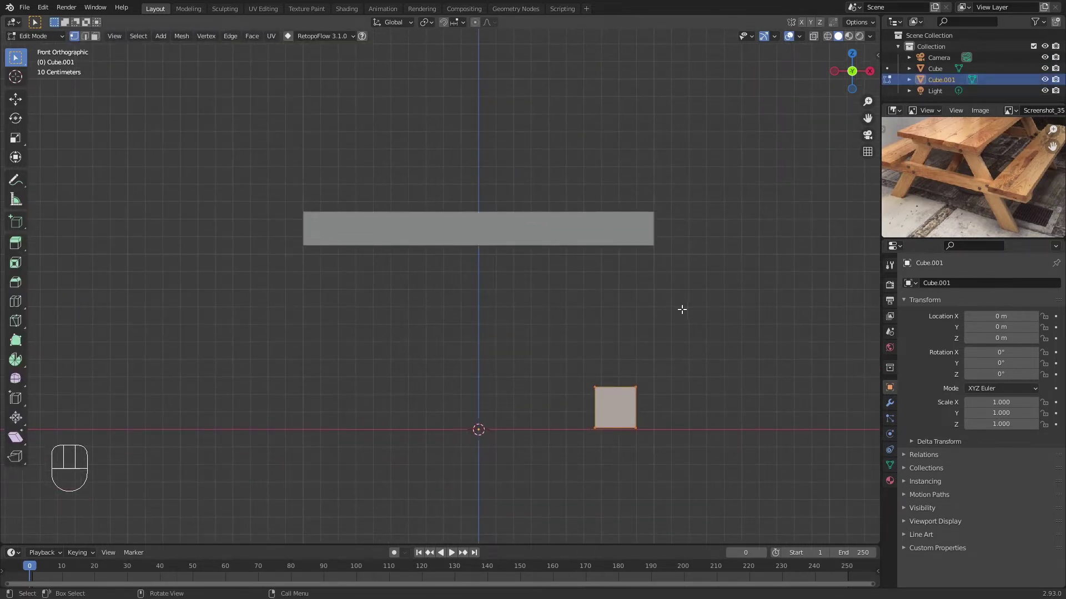
In wireframe, move the block's top vertices up to the tabletop's underside
key("z")
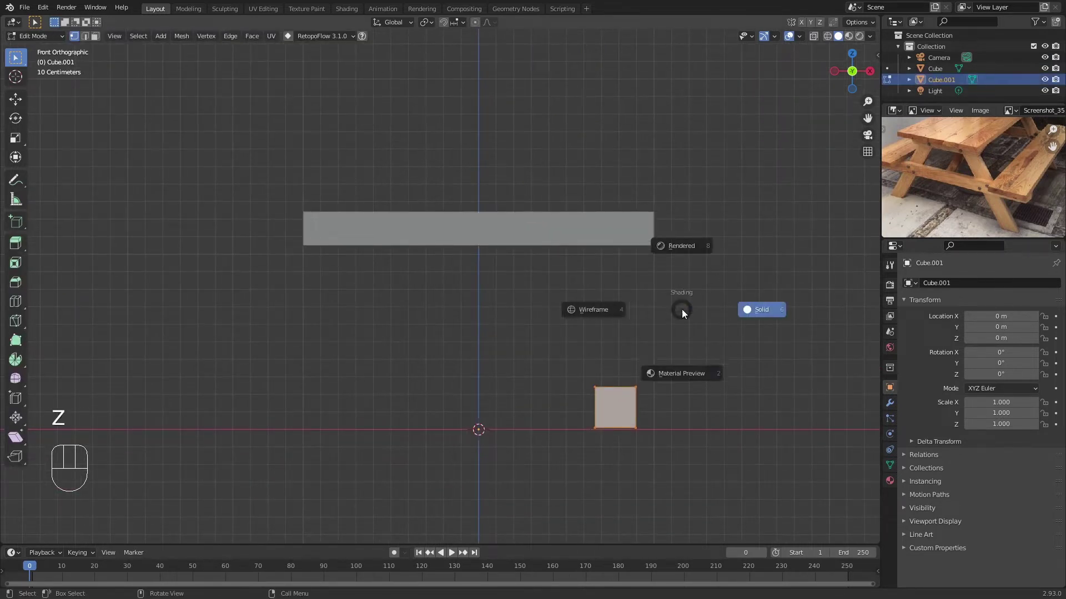
left_click(573, 321)
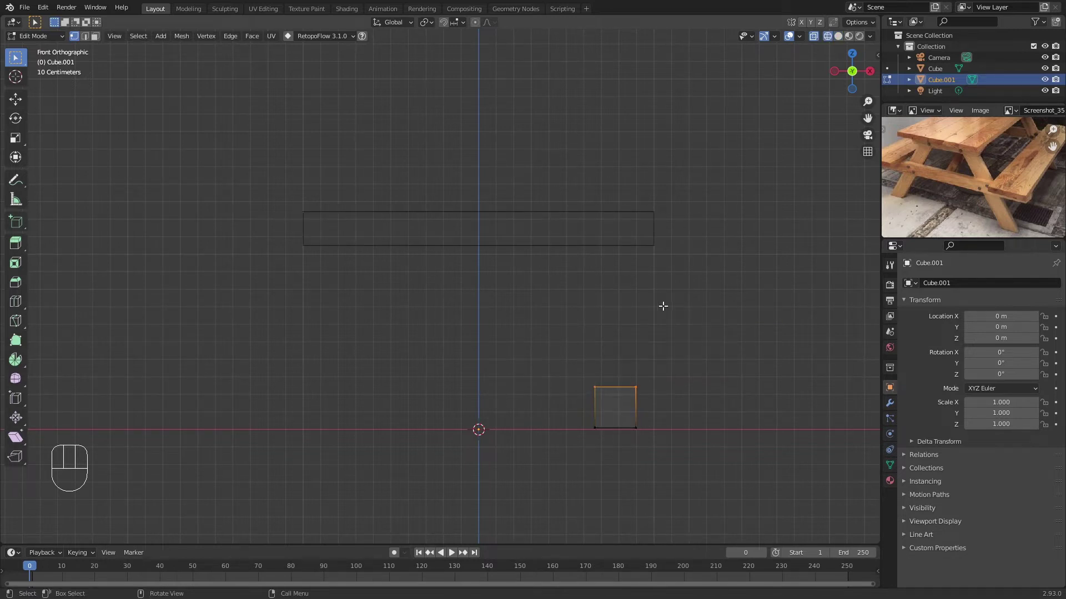
left_click(658, 378)
left_click_drag(657, 369, 557, 397)
key("g")
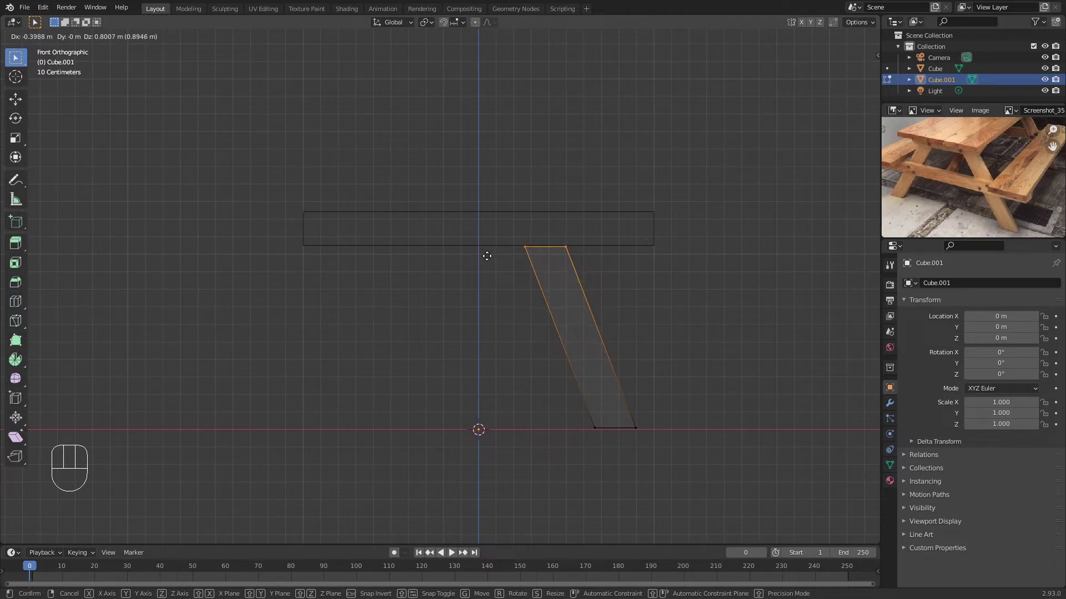
left_click(484, 255)
Shift the block's bottom edge along X to slant the leg, then return to solid shading
left_click_drag(694, 415, 560, 465)
key("g")
key("x")
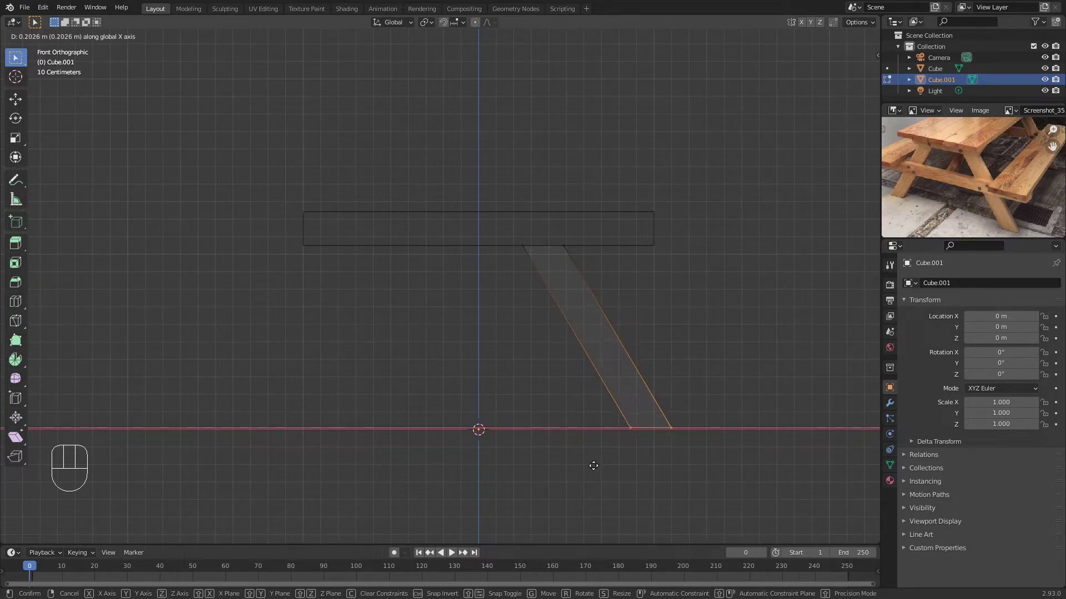
left_click(593, 466)
left_click(682, 284)
middle_click_drag(731, 286, 614, 314)
key("Tab")
key("z")
left_click(701, 316)
mouse_move(737, 302)
middle_mouse_down()
mouse_move(471, 300)
mouse_move(556, 345)
mouse_move(616, 322)
mouse_move(571, 354)
mouse_move(507, 336)
mouse_move(605, 312)
mouse_move(612, 347)
mouse_move(499, 328)
mouse_move(486, 315)
mouse_move(613, 309)
mouse_move(618, 353)
mouse_move(582, 352)
middle_mouse_up()
From top view in wireframe, slide the leg to Y -1.3217 m under the tabletop's end
left_click(561, 401)
left_click(572, 377)
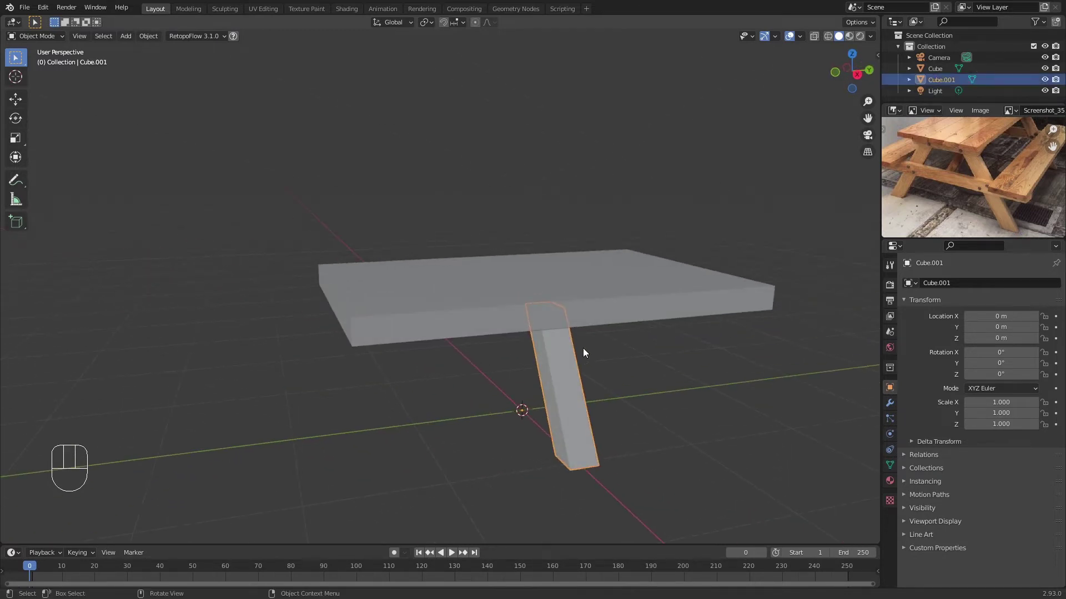
key("KP_7")
key("z")
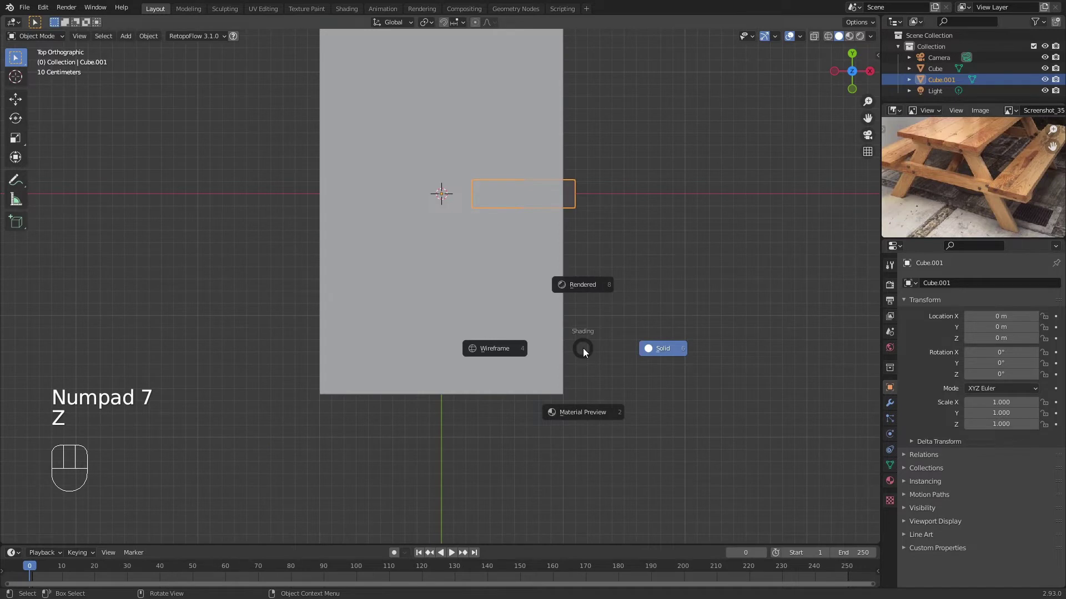
left_click(499, 348)
key("g")
key("x")
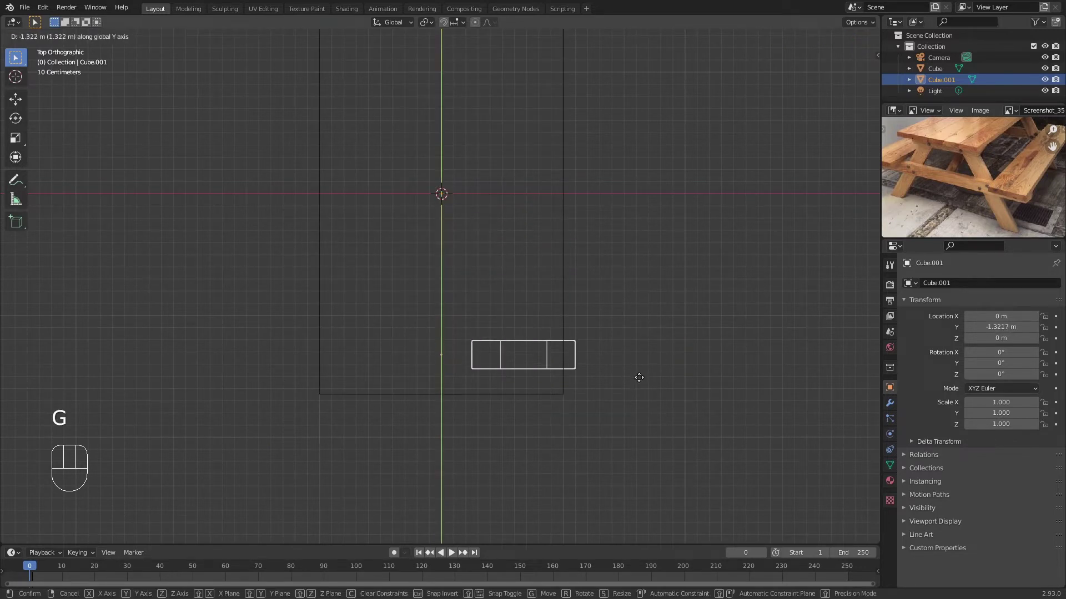
left_click(639, 378)
mouse_move(638, 318)
middle_mouse_down()
mouse_move(647, 335)
mouse_move(635, 226)
mouse_move(652, 275)
mouse_move(616, 257)
middle_mouse_up()
key("Tab")
key("Tab")
key("z")
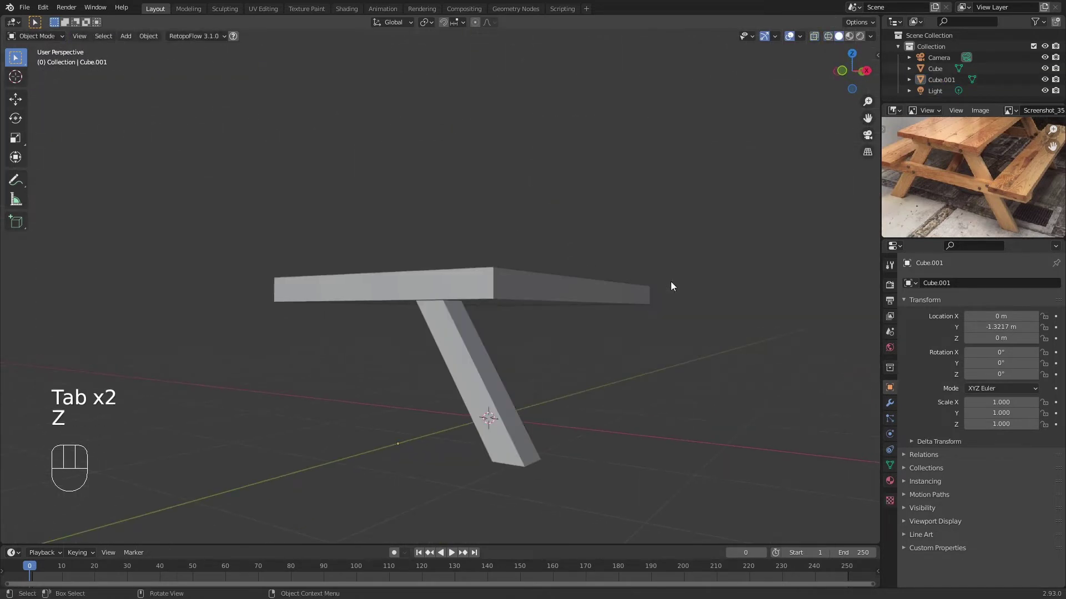
middle_click_drag(500, 341, 609, 317, "shift")
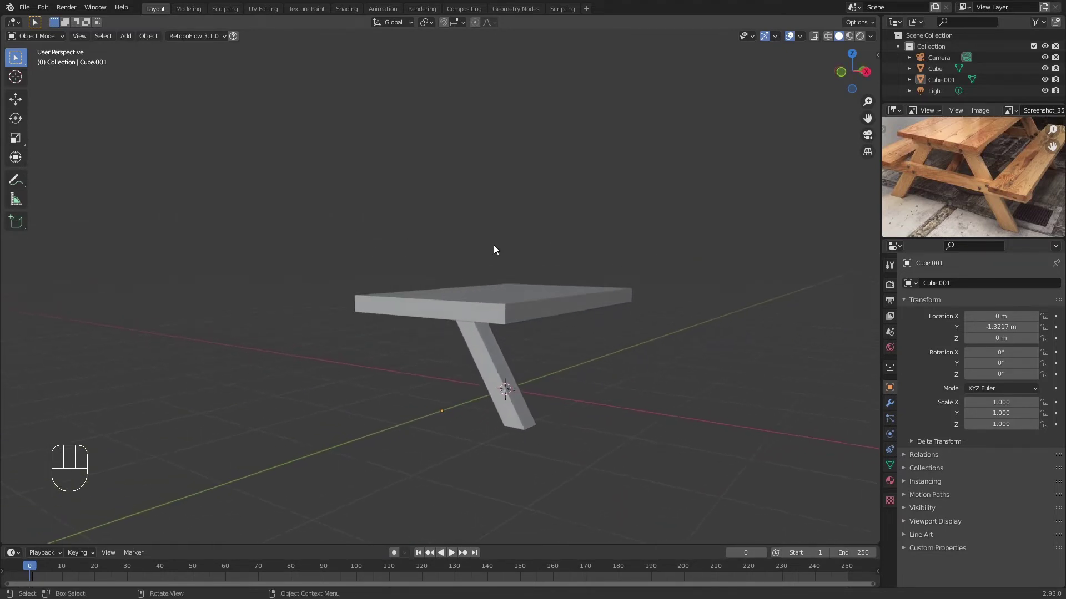
Rename the slanted leg object to 'leg'
left_click(498, 364)
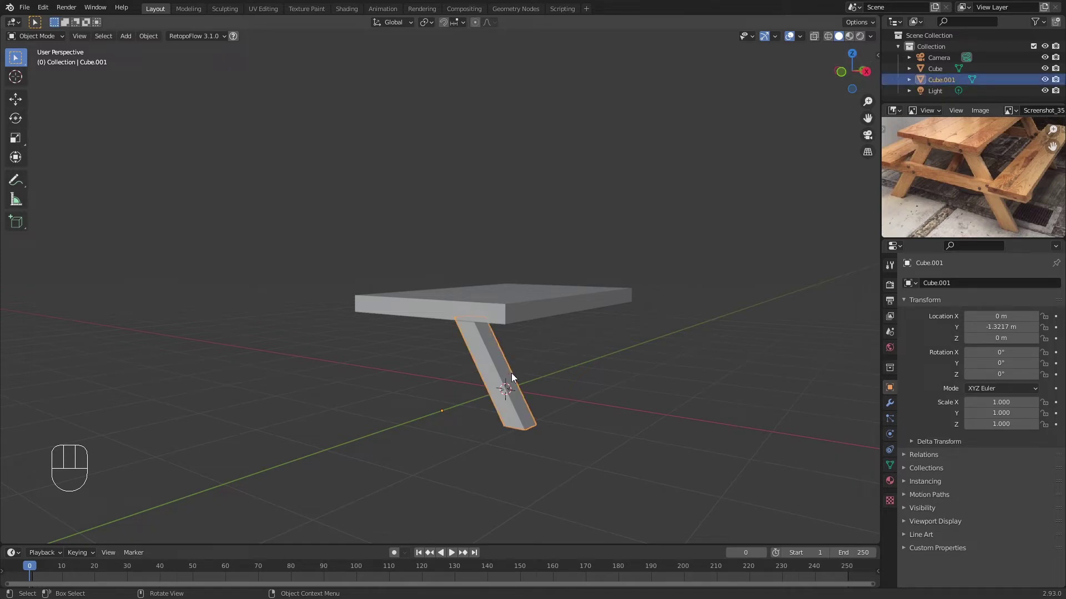
key("F2")
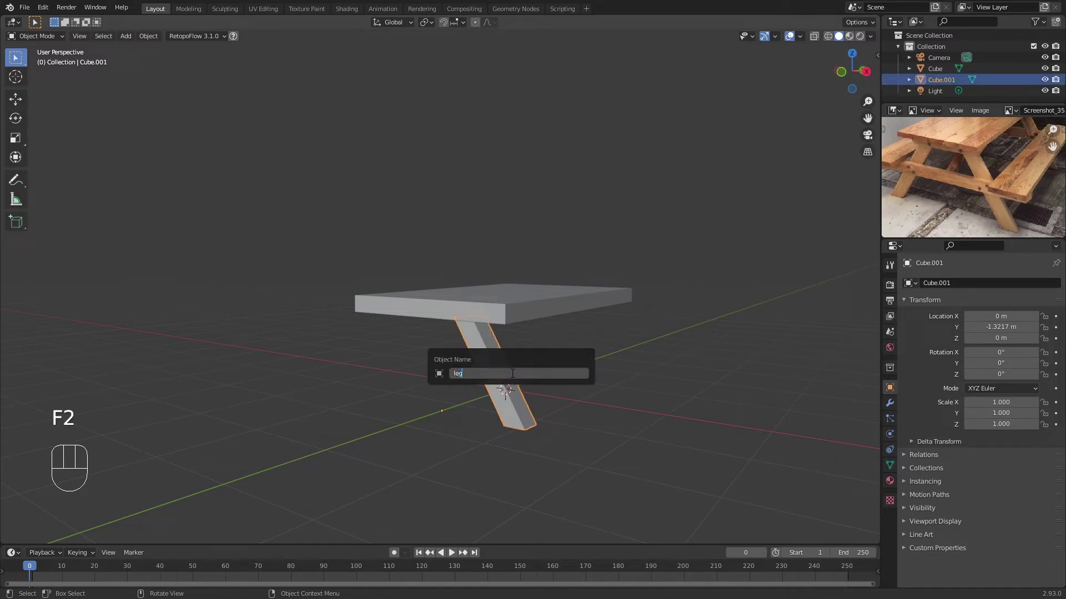
type("leg")
key("Return")
Reselect the leg and show its still-empty Modifier Properties
left_click(530, 315)
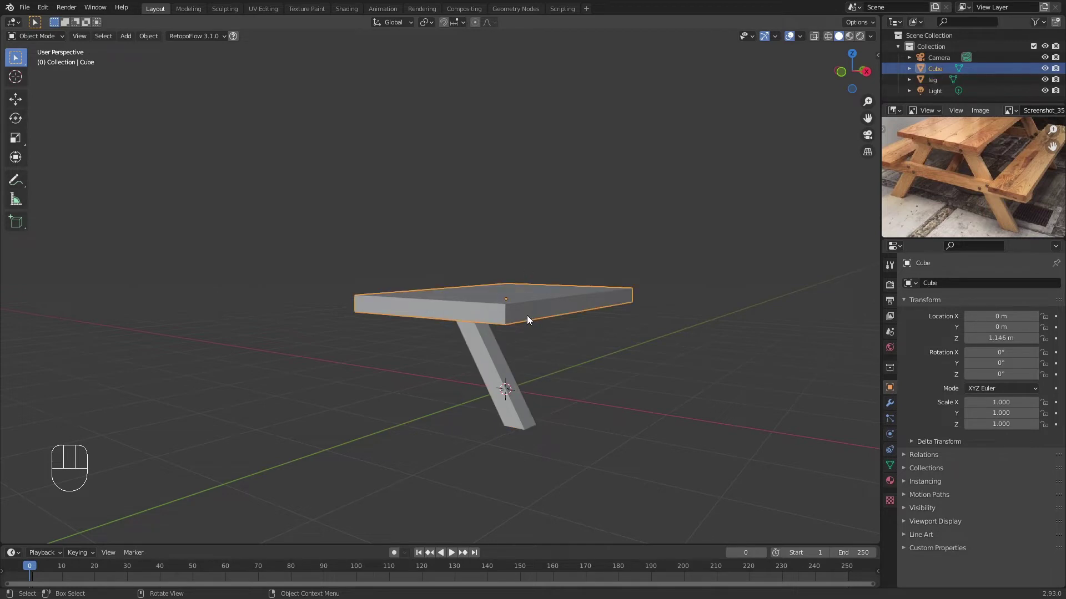
left_click(552, 371)
left_click(500, 368)
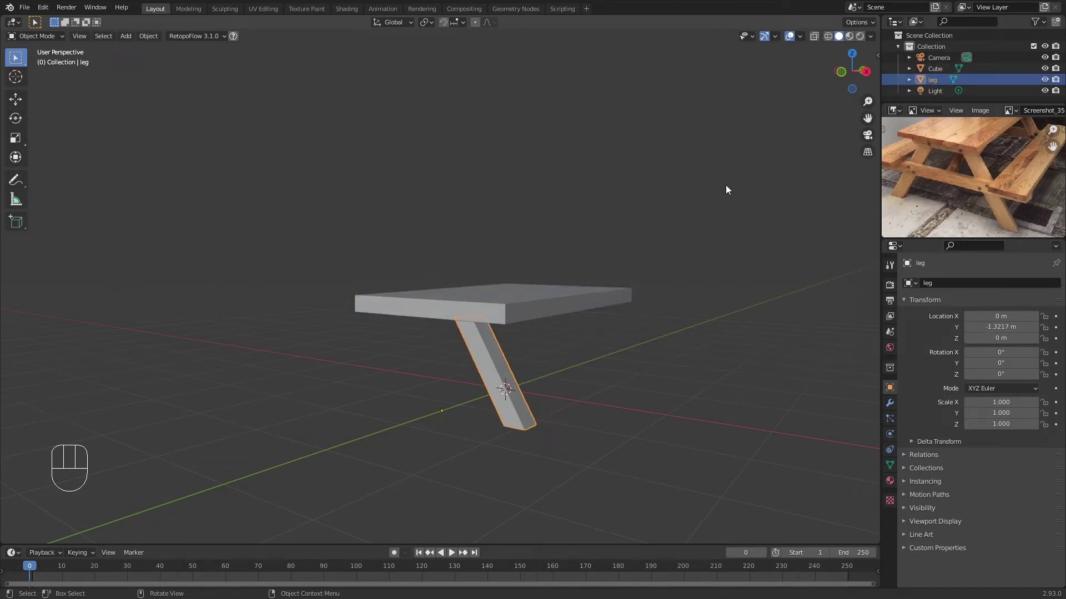
left_click(889, 403)
scroll(536, 346, "up", 3)
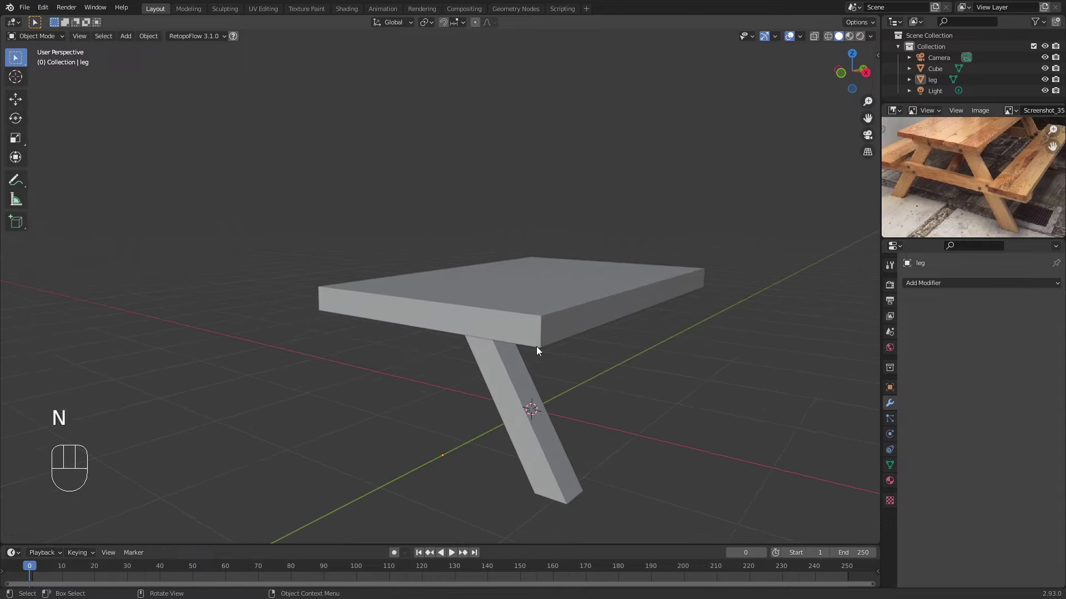
middle_click_drag(536, 346, 544, 324, "shift")
mouse_move(614, 318)
middle_mouse_down()
mouse_move(514, 312)
mouse_move(608, 312)
mouse_move(604, 338)
mouse_move(604, 317)
middle_mouse_up()
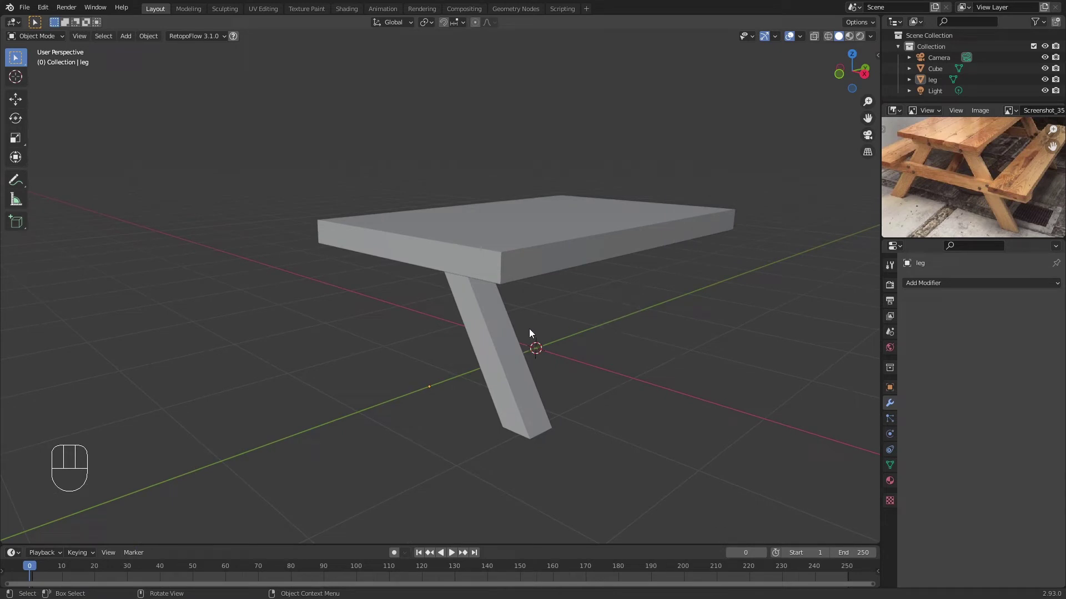
left_click(502, 320)
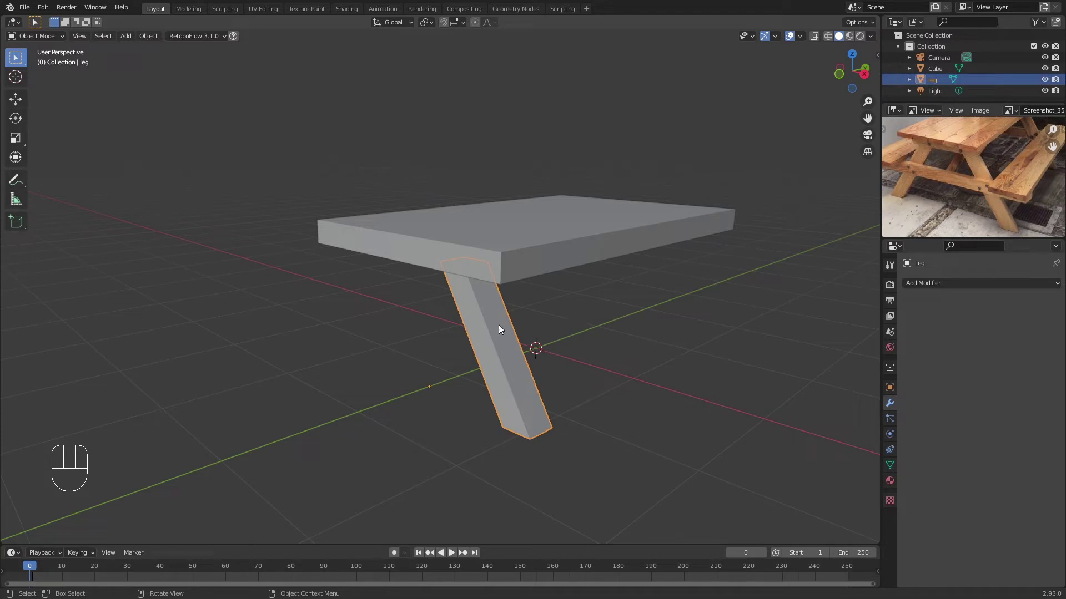
Use AutoMirror in the N-panel Edit tab to mirror the leg on X
key("n")
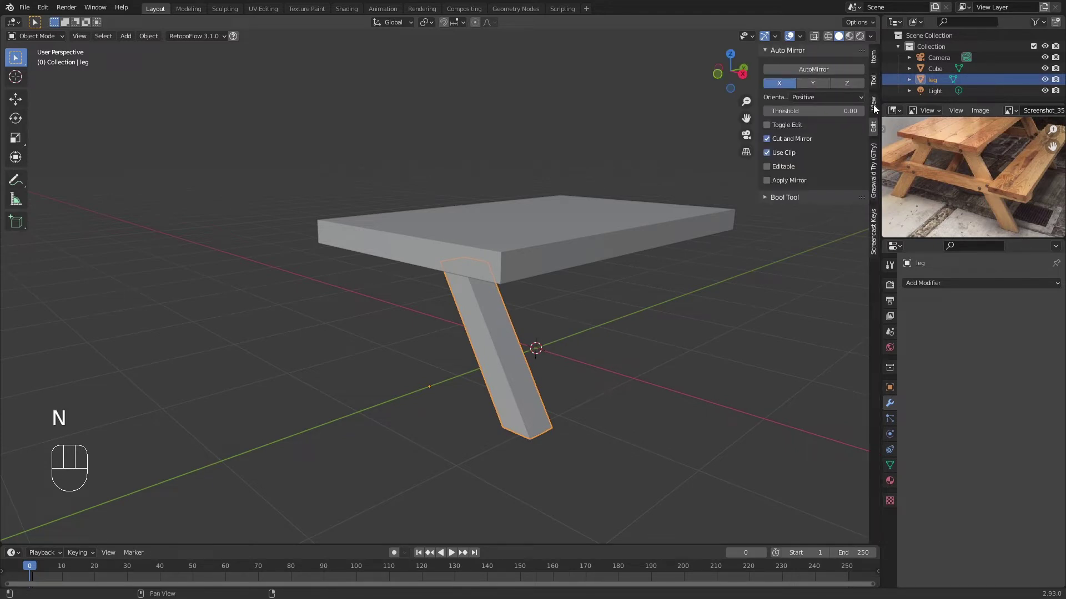
left_click(875, 120)
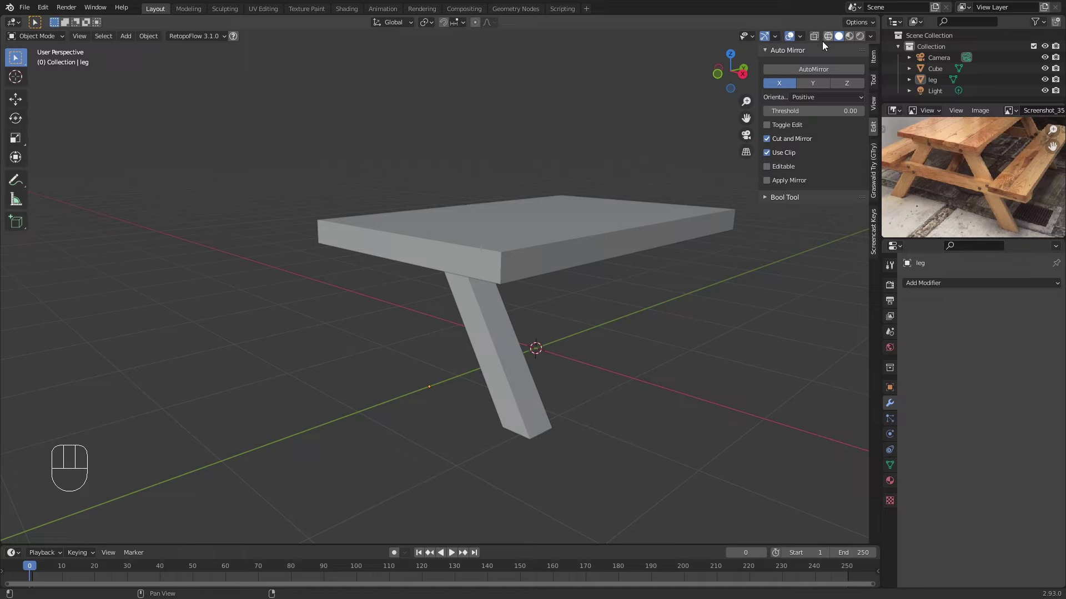
left_click(805, 73)
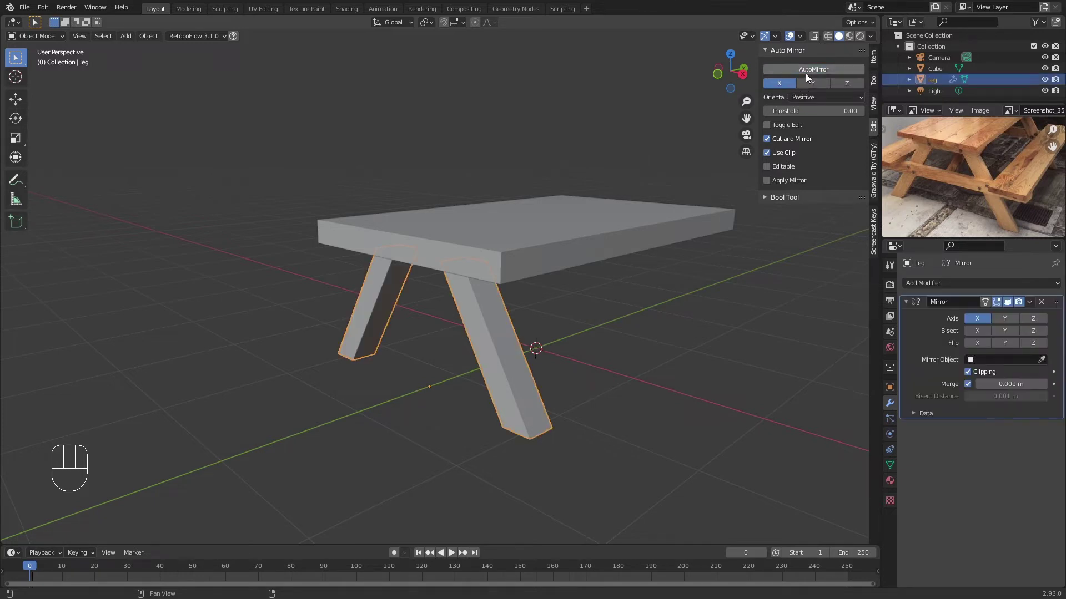
middle_click_drag(561, 260, 585, 286)
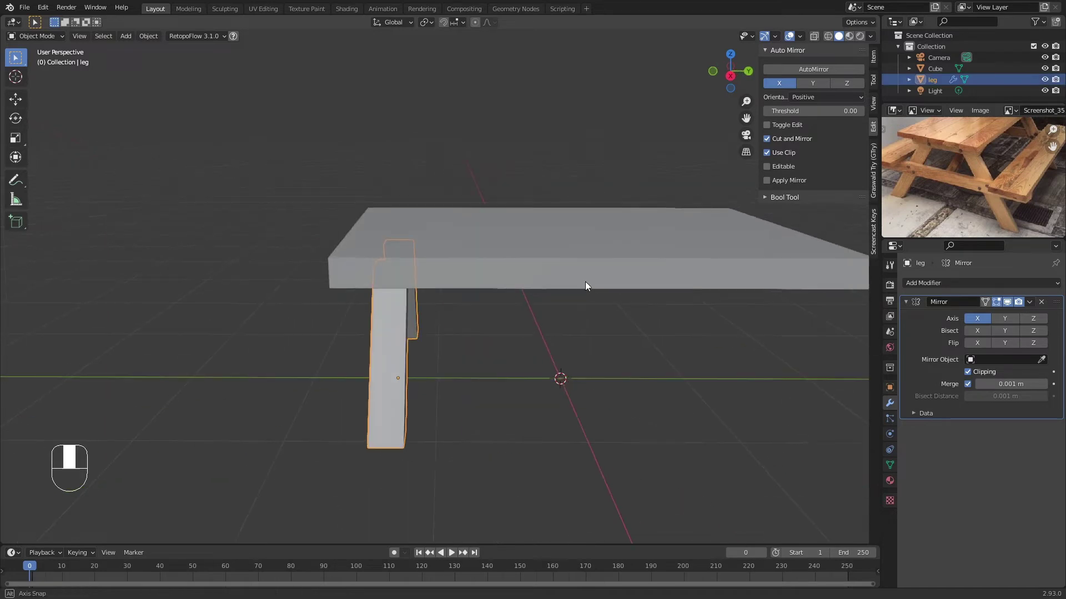
middle_click_drag(684, 325, 608, 255)
key("g")
left_click(451, 256)
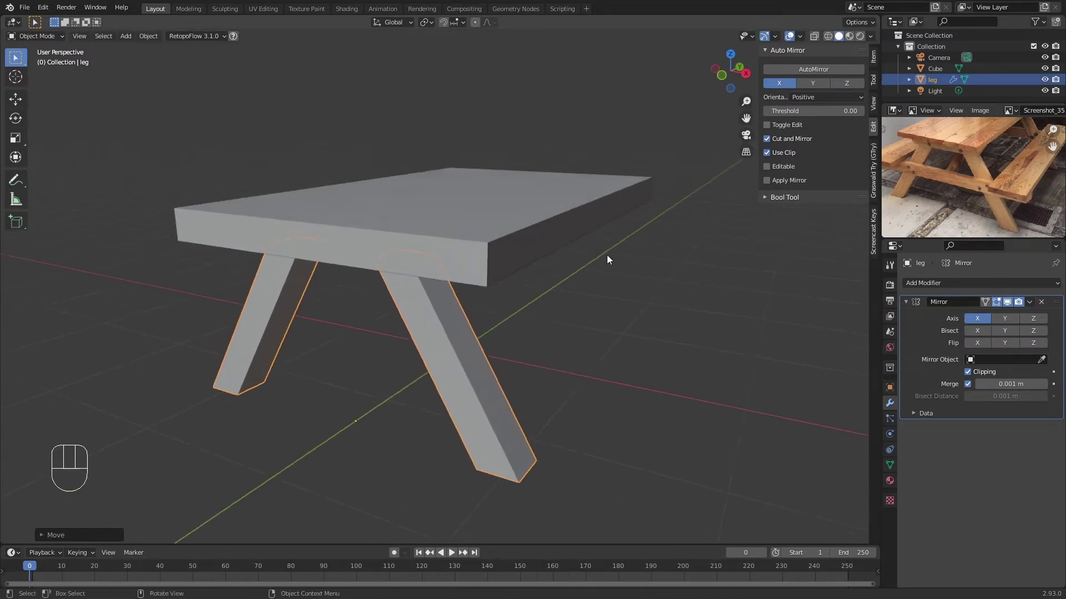
Set the tabletop Cube as the leg's Mirror Object, giving four slanted legs
scroll(584, 249, "down", 2)
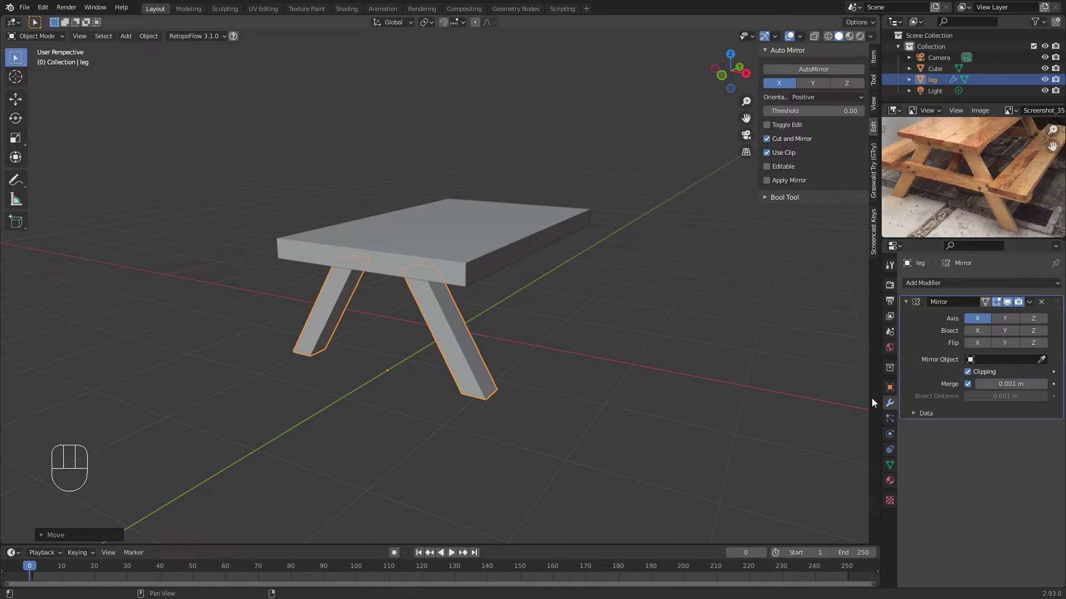
left_click(890, 387)
left_click(890, 403)
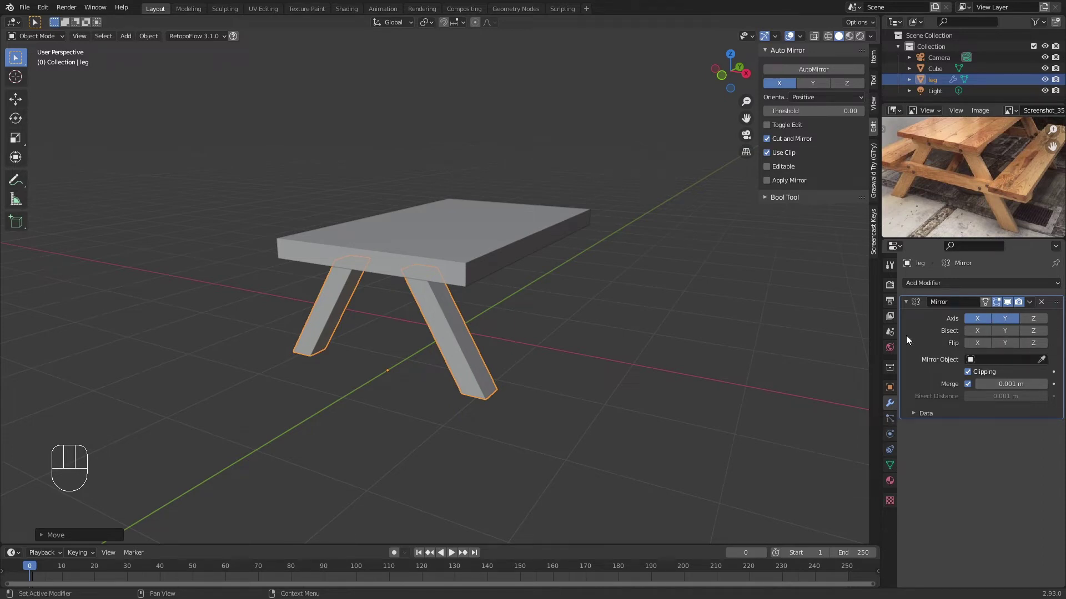
middle_click_drag(578, 274, 610, 311)
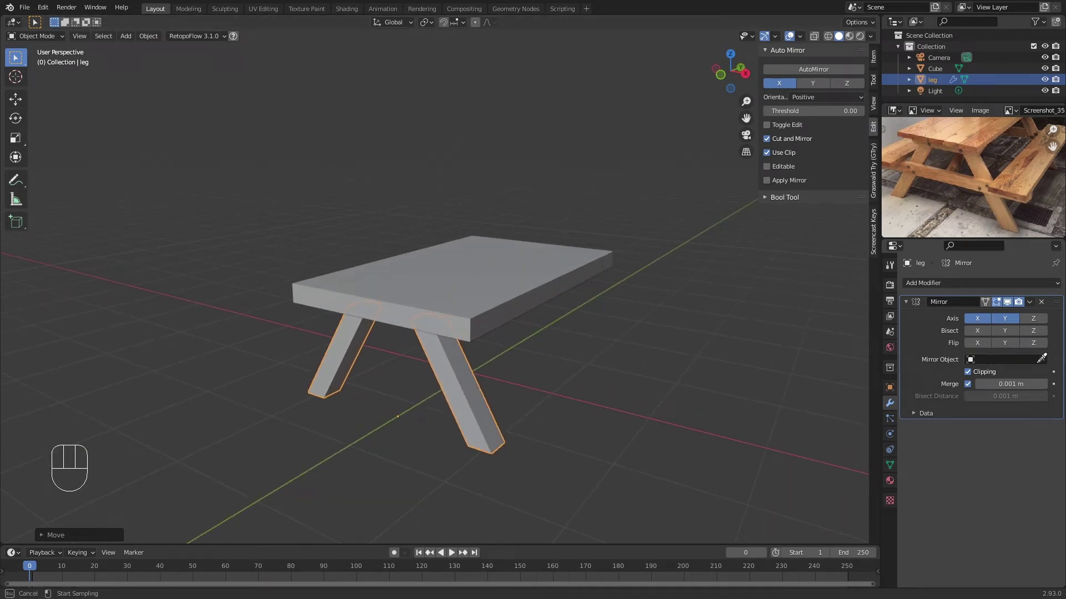
left_click(486, 279)
middle_click_drag(486, 279, 639, 326)
left_click(679, 304)
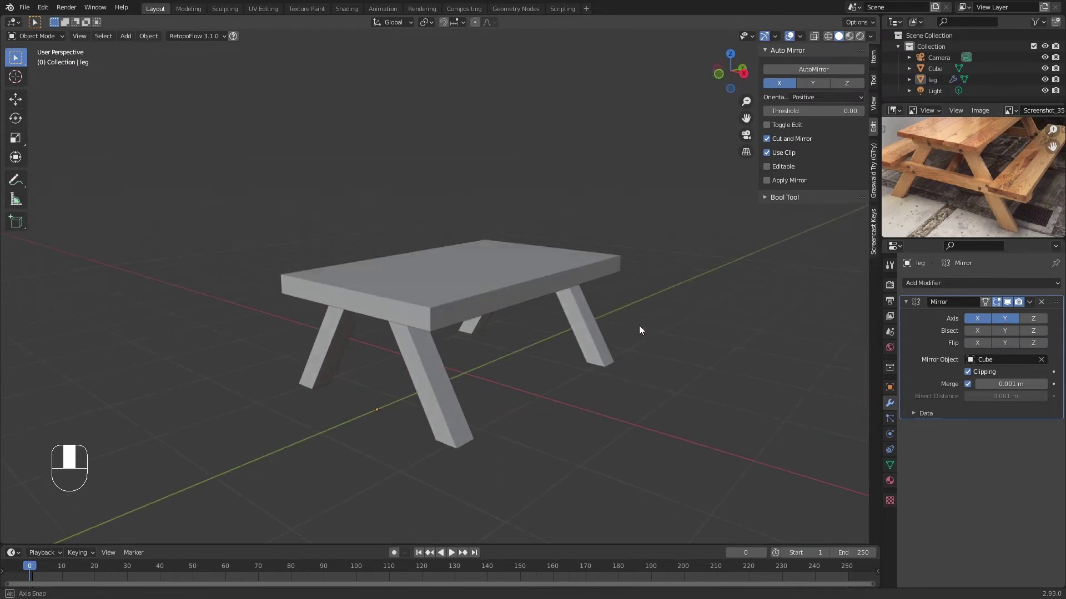
middle_click_drag(642, 272, 643, 309, "shift")
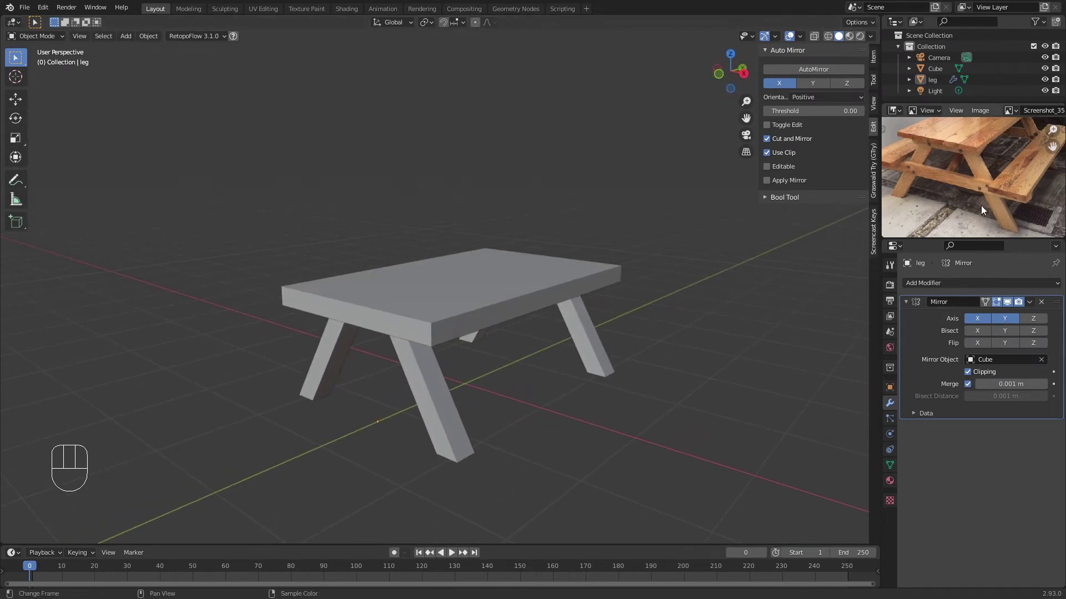
Scale the whole leg mesh to about 0.43 along Y, slimming all four legs
left_click(448, 415)
key("alt+z")
mouse_move(542, 374)
middle_mouse_down()
mouse_move(514, 380)
mouse_move(522, 368)
middle_mouse_up()
key("alt+z")
key("Tab")
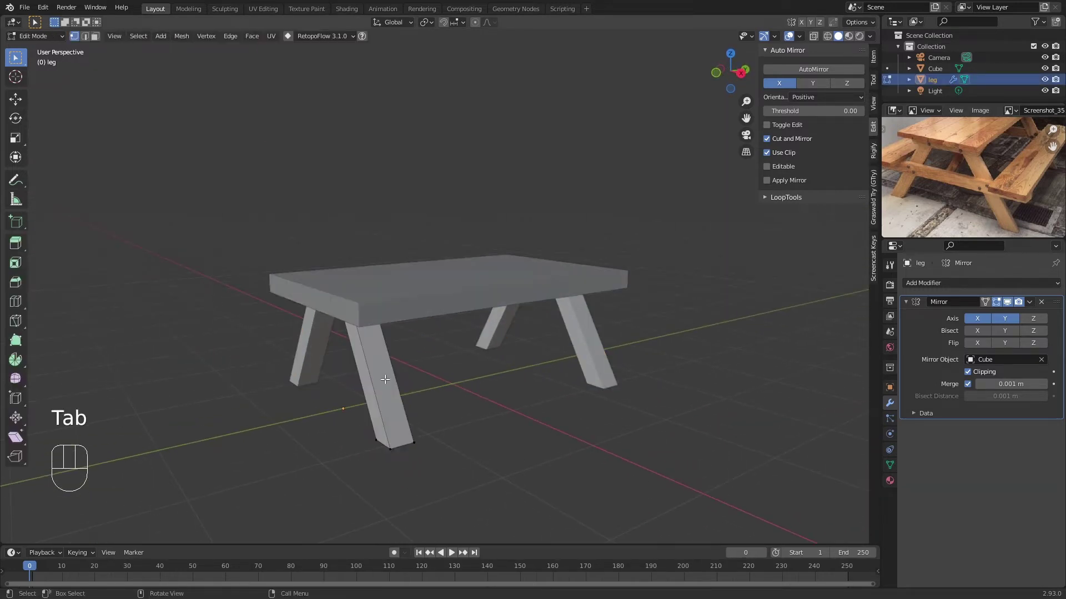
key("a")
key("s")
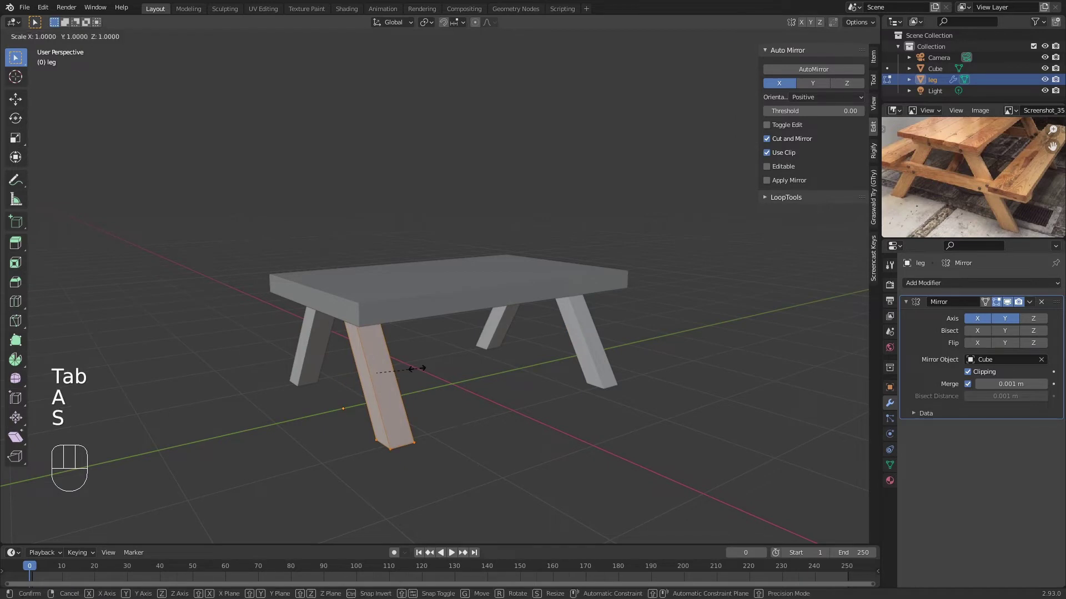
key("y")
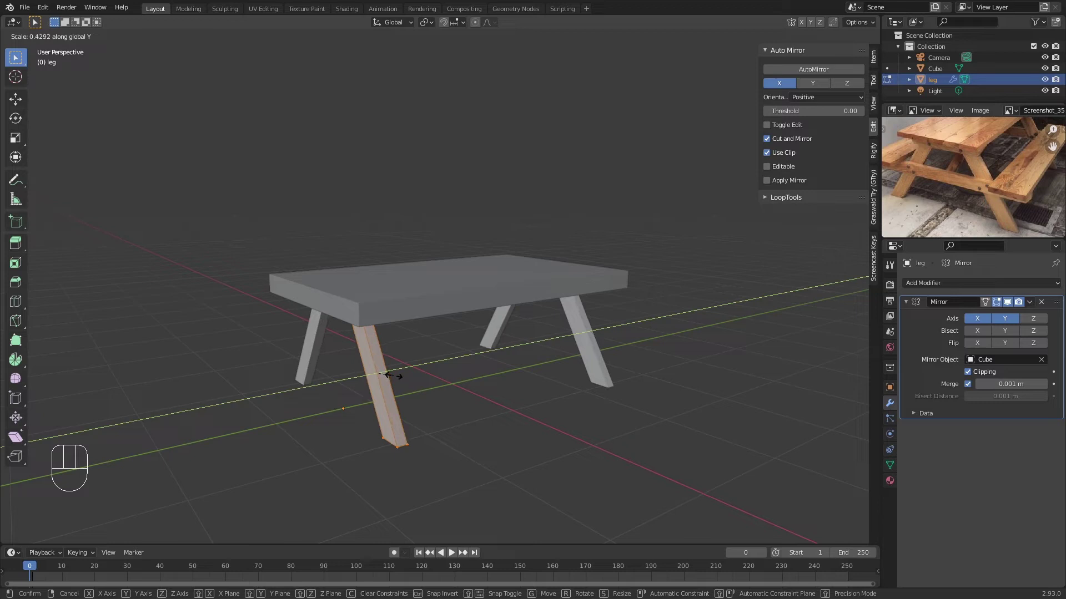
left_click(392, 375)
key("Tab")
middle_click_drag(476, 394, 495, 365)
middle_click_drag(562, 327, 526, 355)
left_click(578, 358)
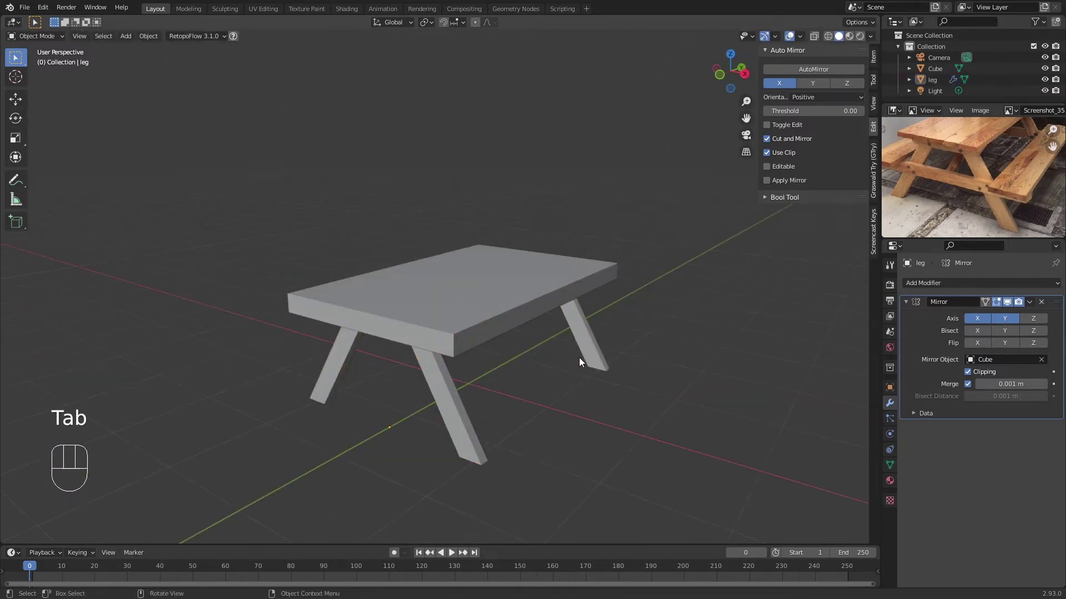
In Edit Mode, flatten the tabletop vertically and reposition it on Z over the legs
left_click(514, 315)
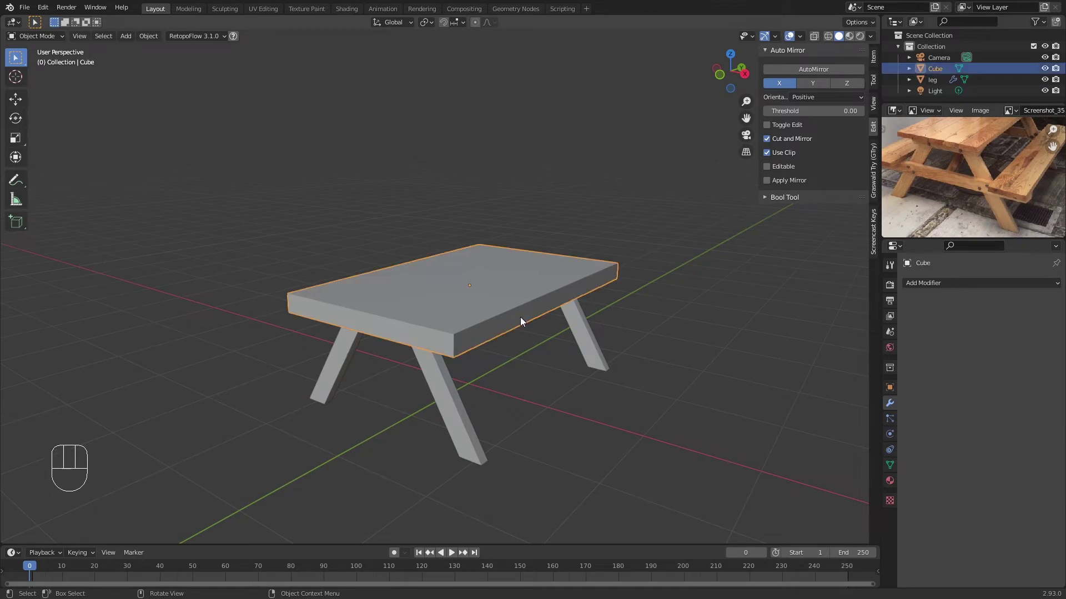
middle_click_drag(521, 319, 583, 294)
key("Tab")
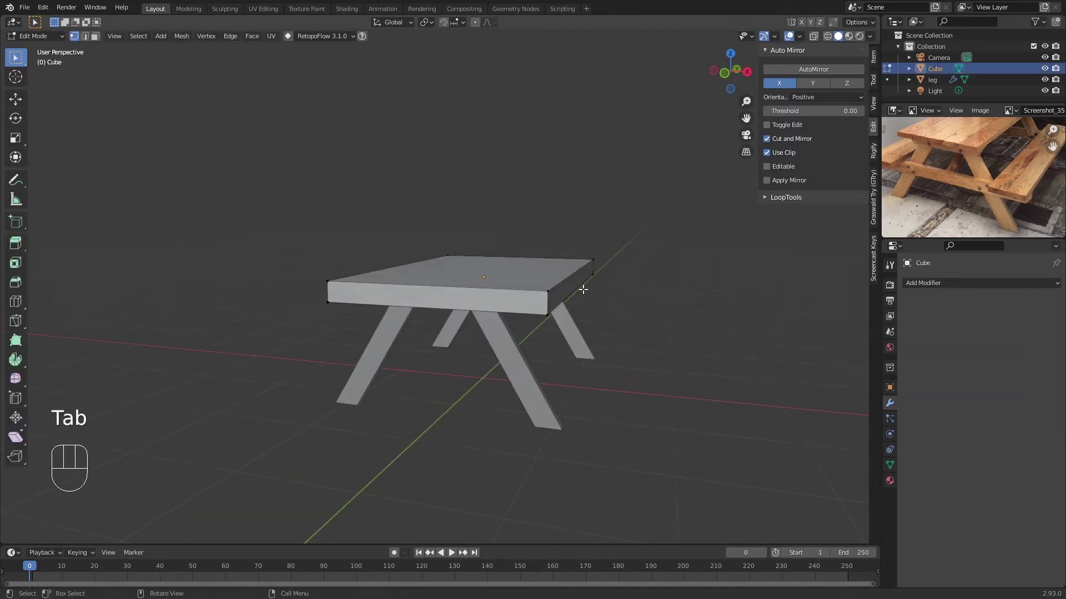
key("a")
key("s")
key("z")
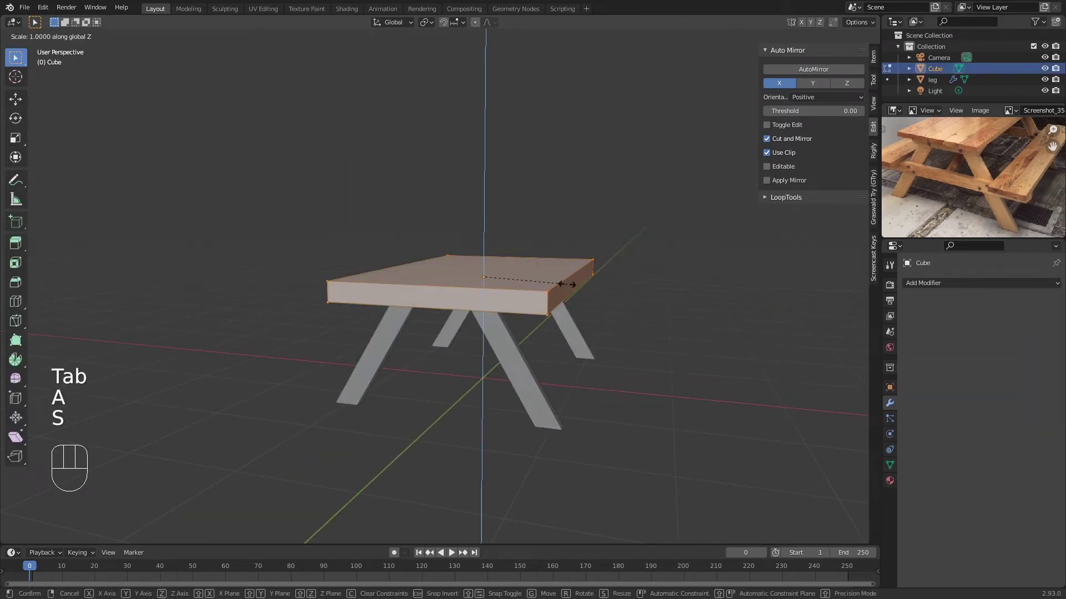
left_click(529, 284)
key("g")
key("z")
left_click(529, 286)
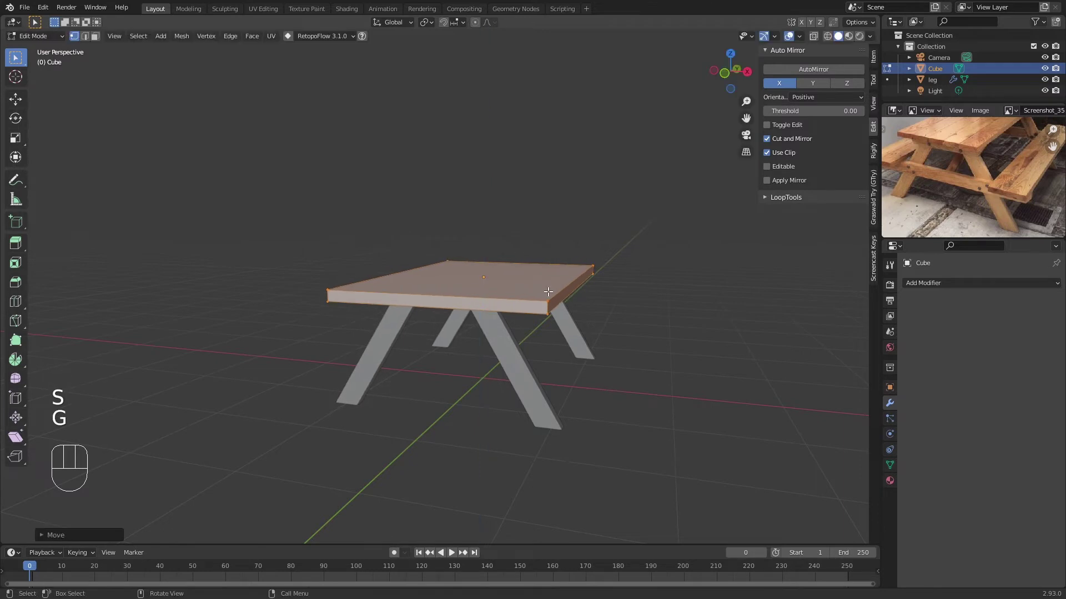
key("Tab")
middle_click_drag(644, 294, 601, 296)
left_click(621, 306)
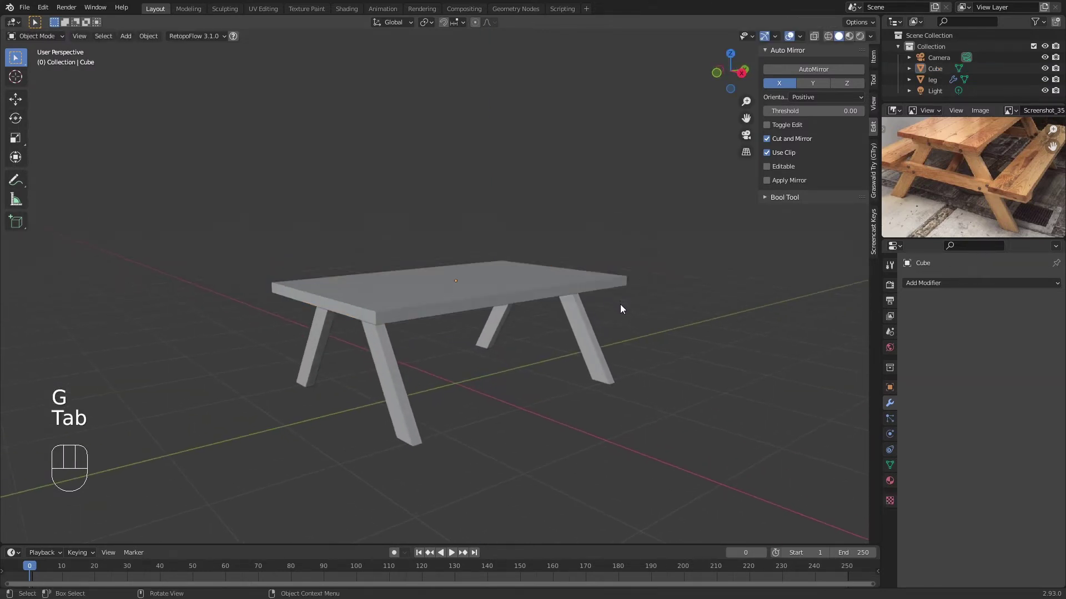
Inspect the table from below and above, reselecting the leg and then the tabletop
key("Tab")
key("Tab")
middle_click_drag(480, 352, 559, 241)
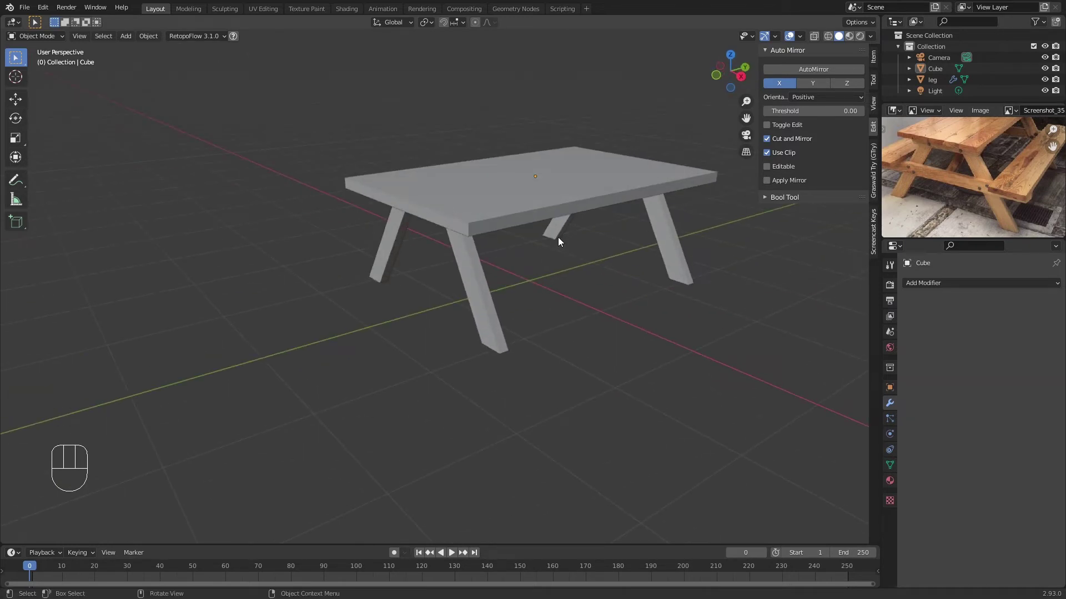
left_click(480, 284)
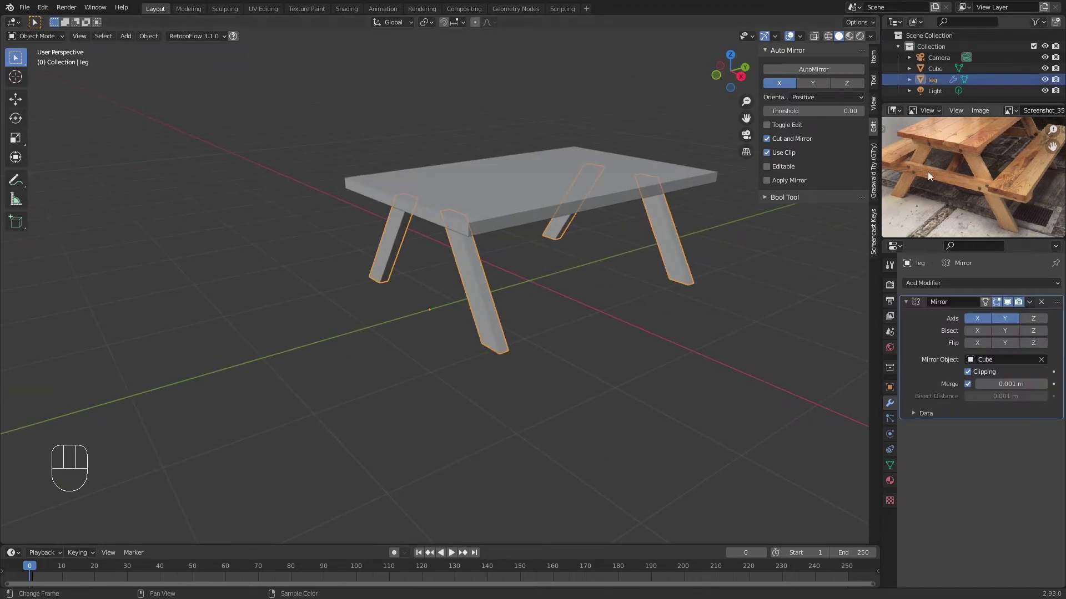
scroll(934, 172, "up", 2)
middle_click_drag(934, 172, 968, 171)
scroll(950, 161, "up", 2)
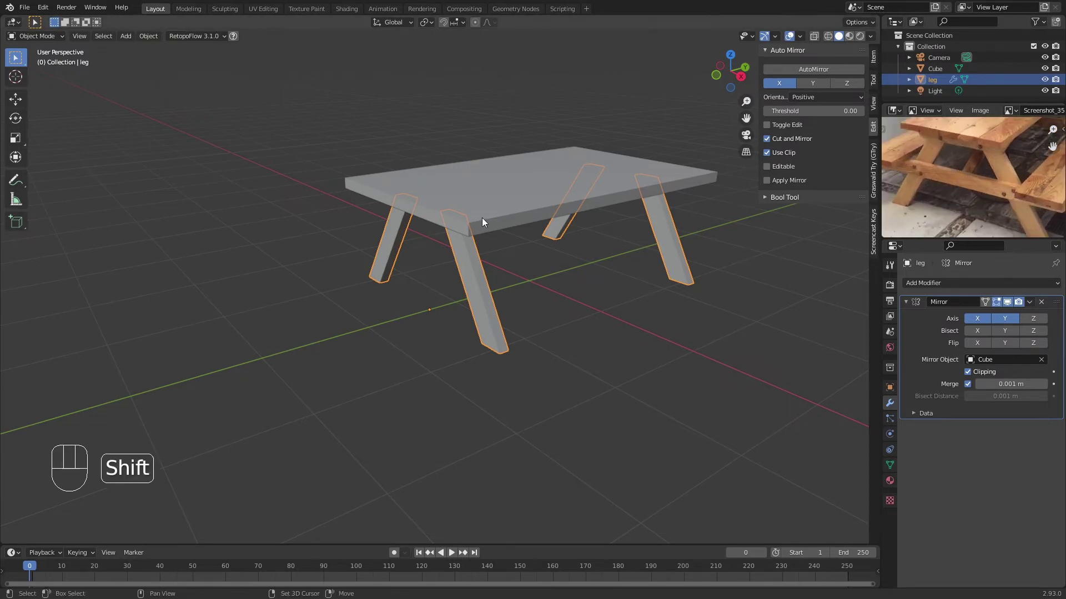
middle_click_drag(482, 218, 515, 256)
left_click(498, 278)
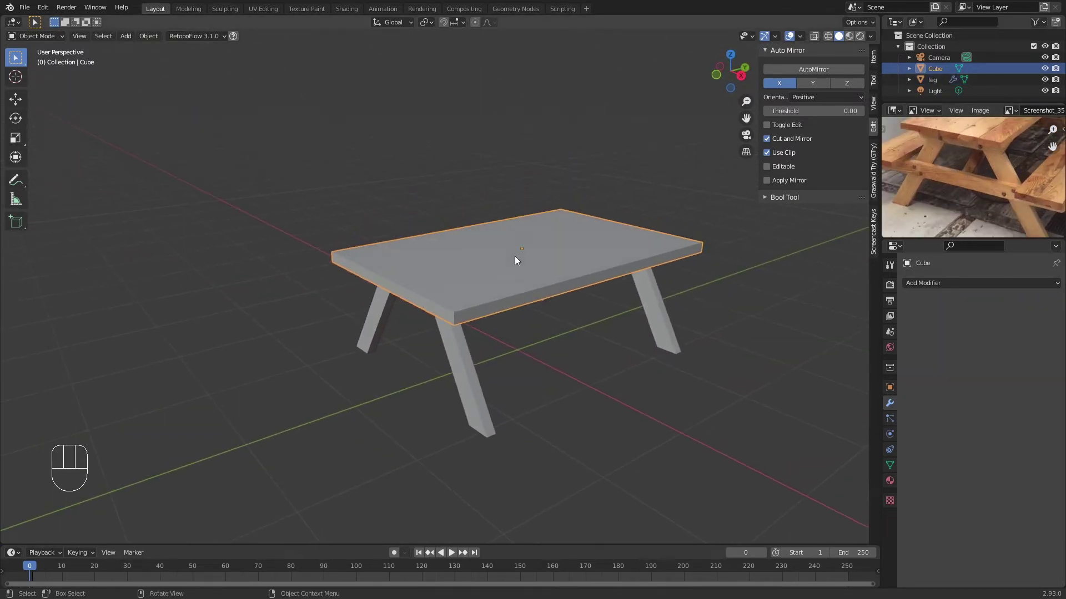
Duplicate the tabletop, rotate the copy 90° about X and thin it along Z into a rail
middle_click_drag(581, 275, 529, 230, "shift")
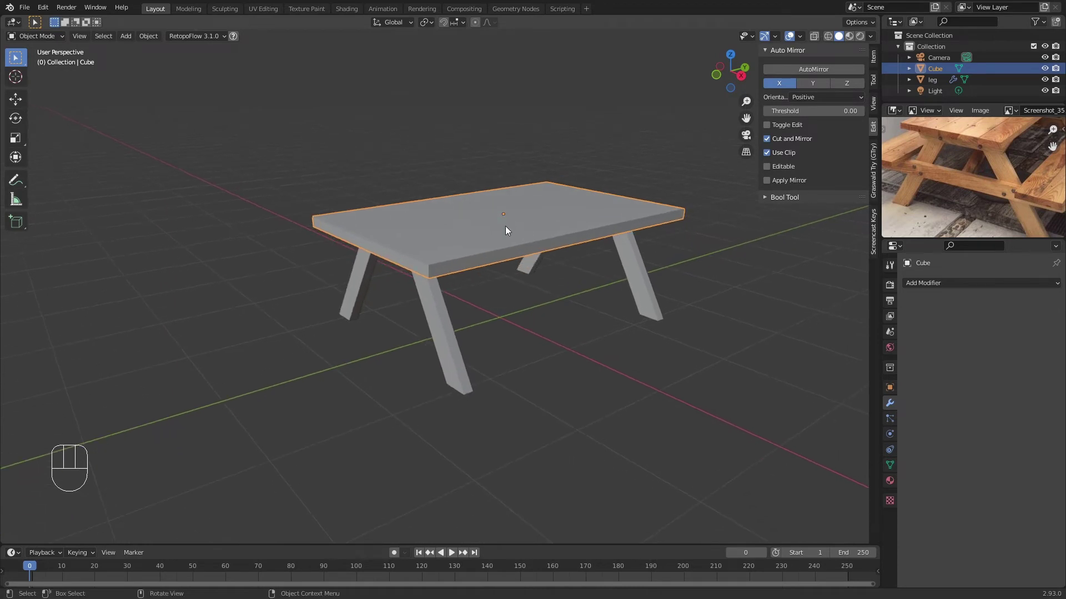
key("shift+d")
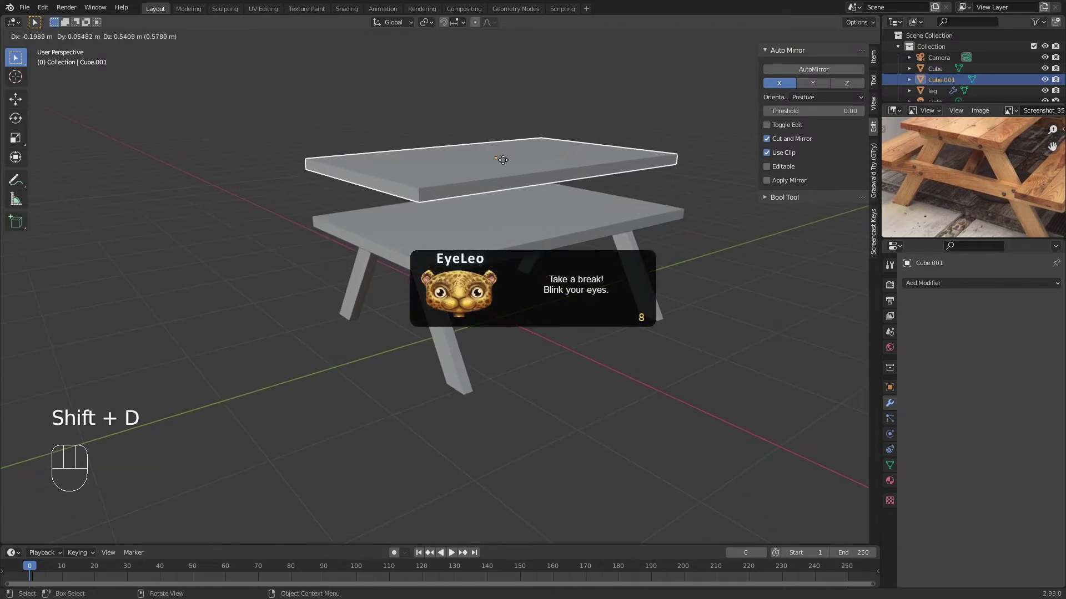
right_click(503, 162)
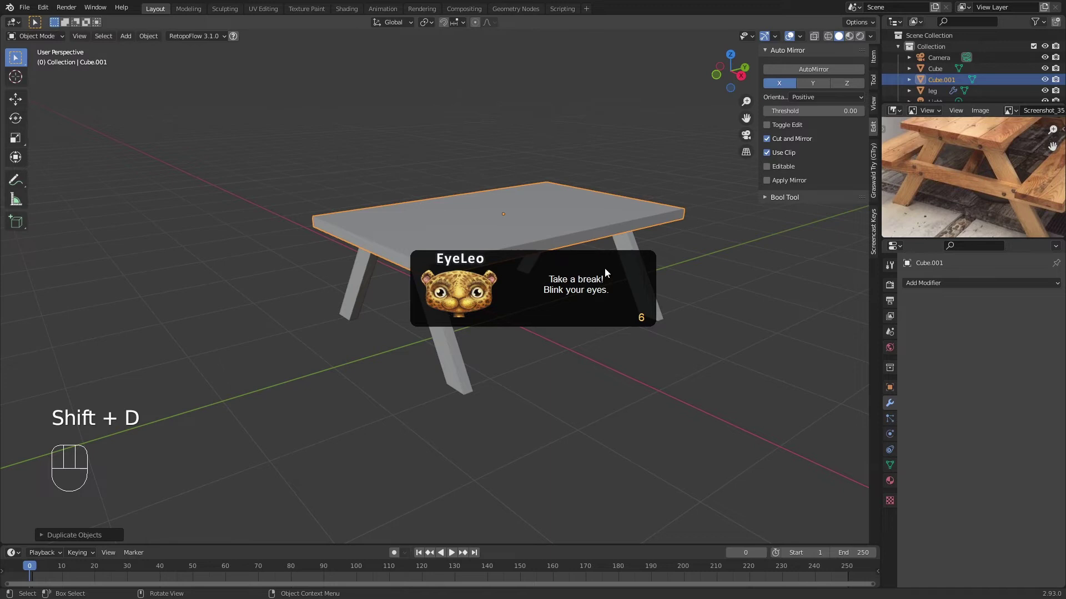
key("r")
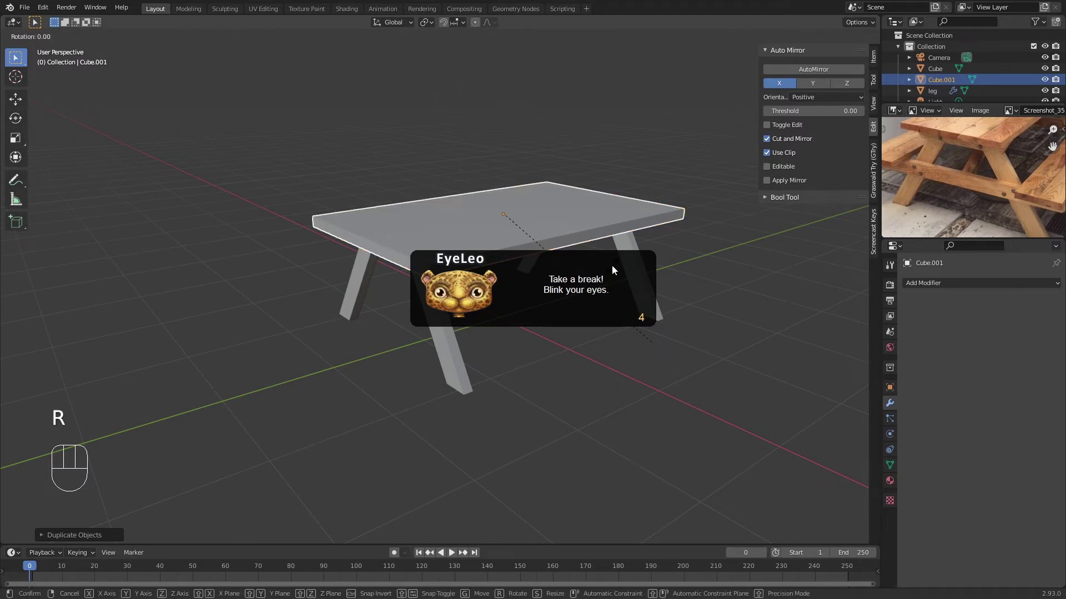
type("x")
type("90")
key("Return")
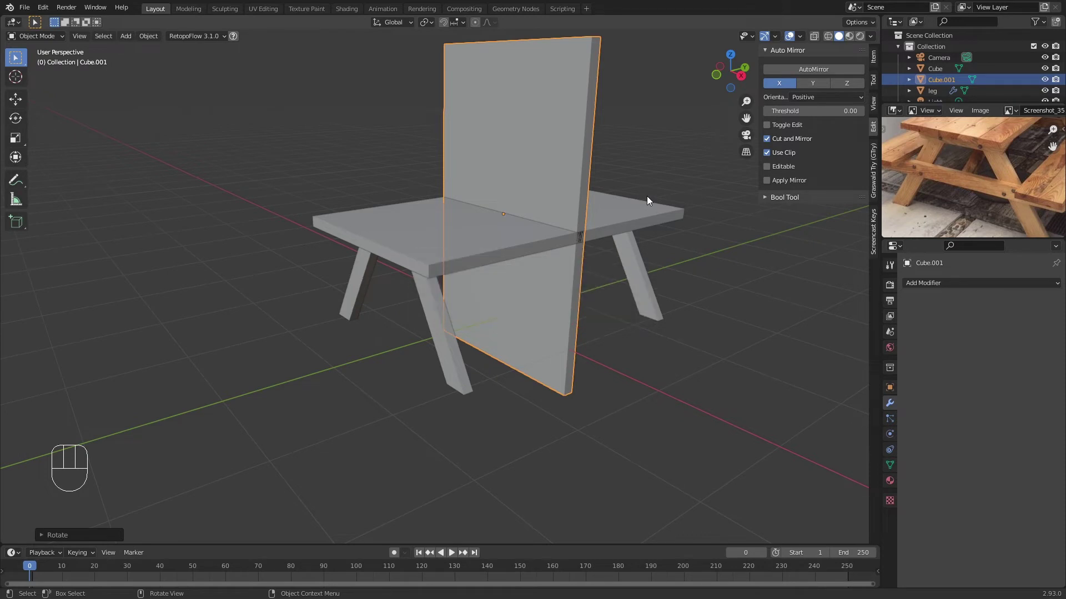
key("s")
key("z")
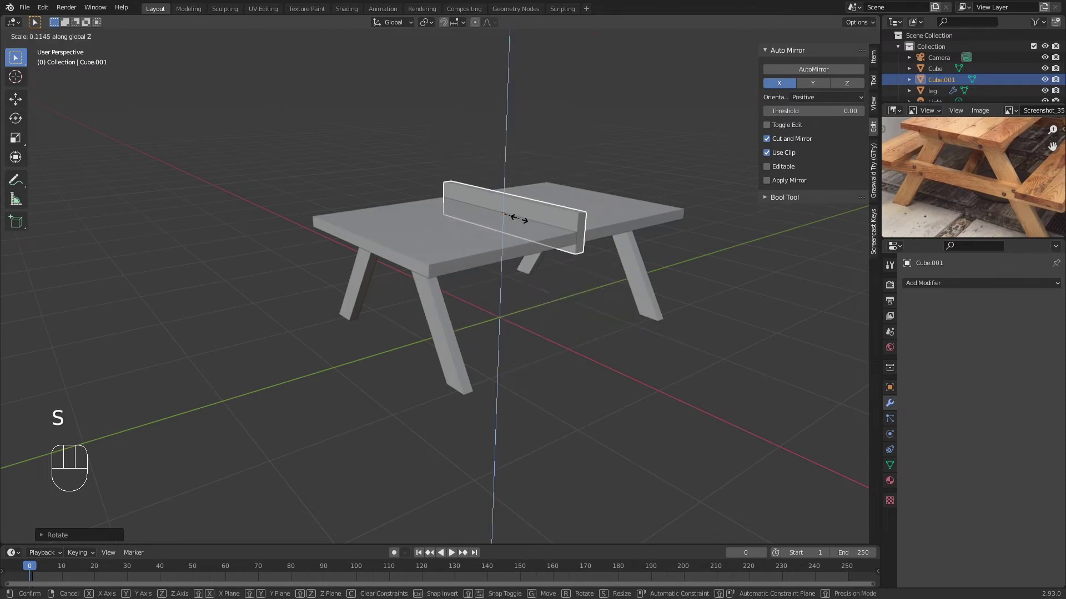
left_click(507, 216)
Position the rail below the tabletop, in front of the legs
key("g")
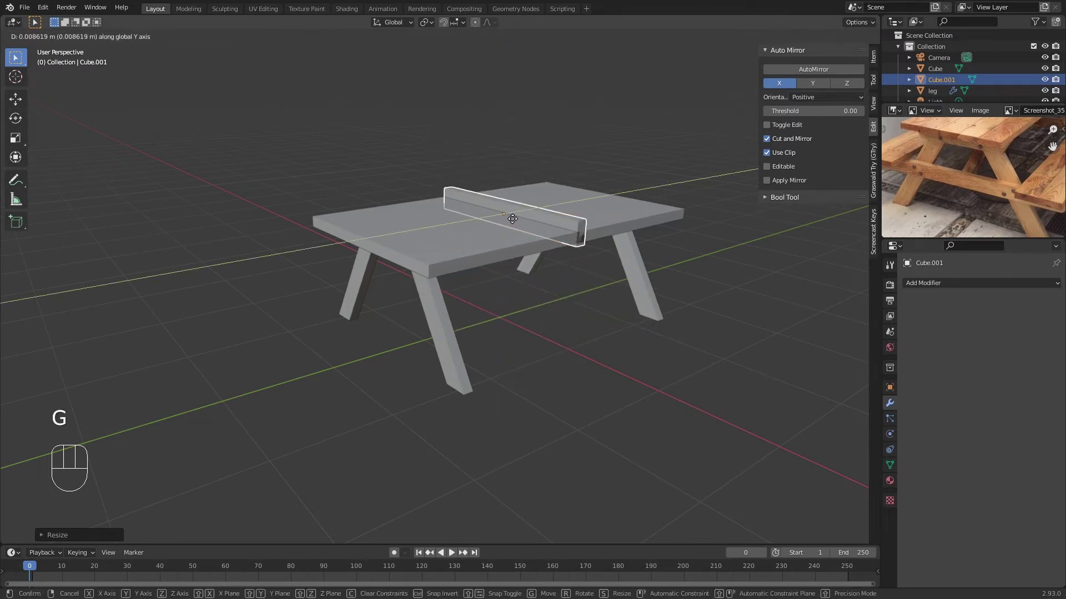
left_click(377, 225)
middle_click_drag(376, 225, 650, 166)
key("g")
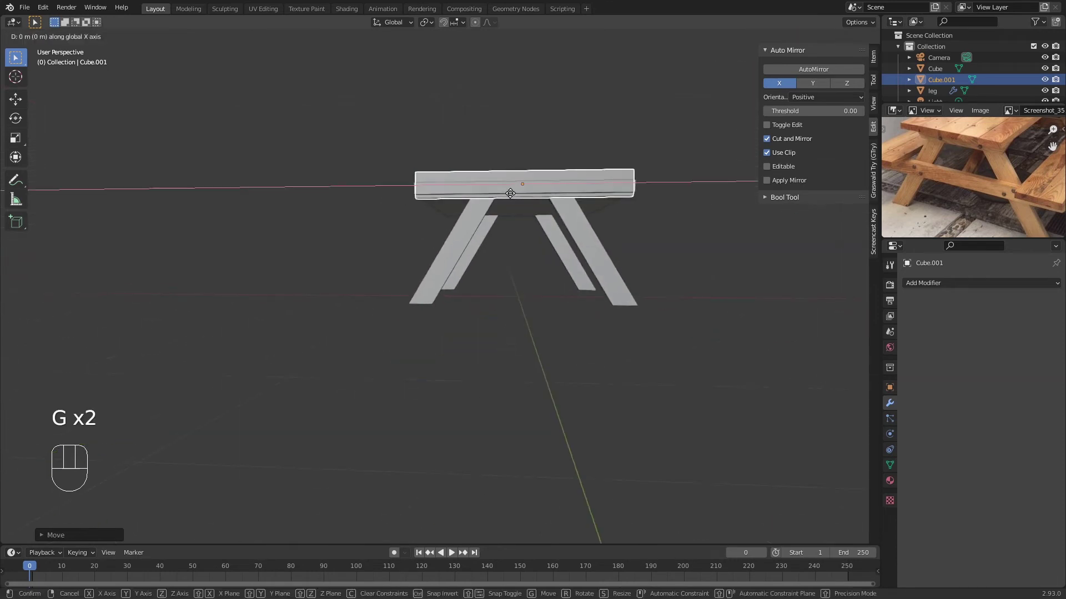
left_click(652, 223)
scroll(653, 227, "up", 2)
middle_click_drag(655, 217, 571, 315, "shift")
scroll(628, 278, "down", 2)
key("g")
left_click(624, 285)
key("g")
left_click(565, 291)
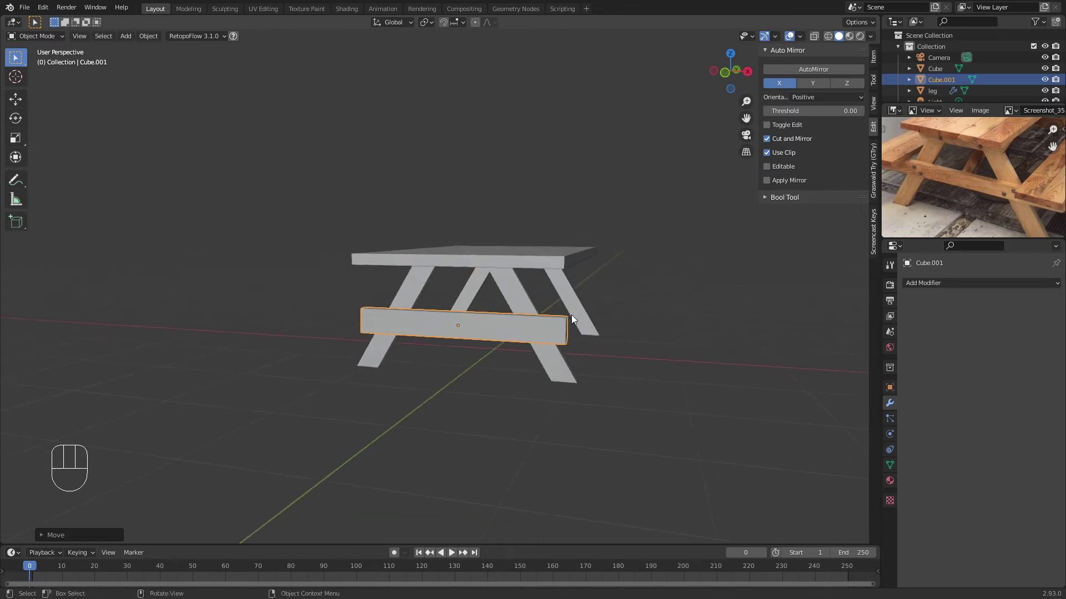
left_click(571, 315)
left_click(563, 332)
Lengthen the rail along X past the legs and flatten it along Z
key("s")
key("x")
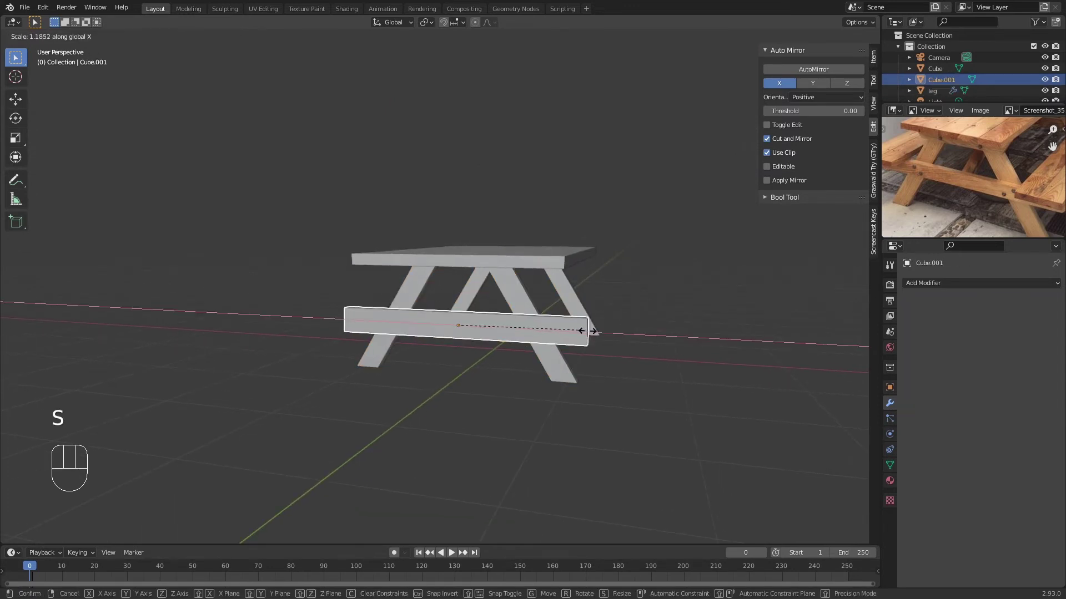
left_click(631, 334)
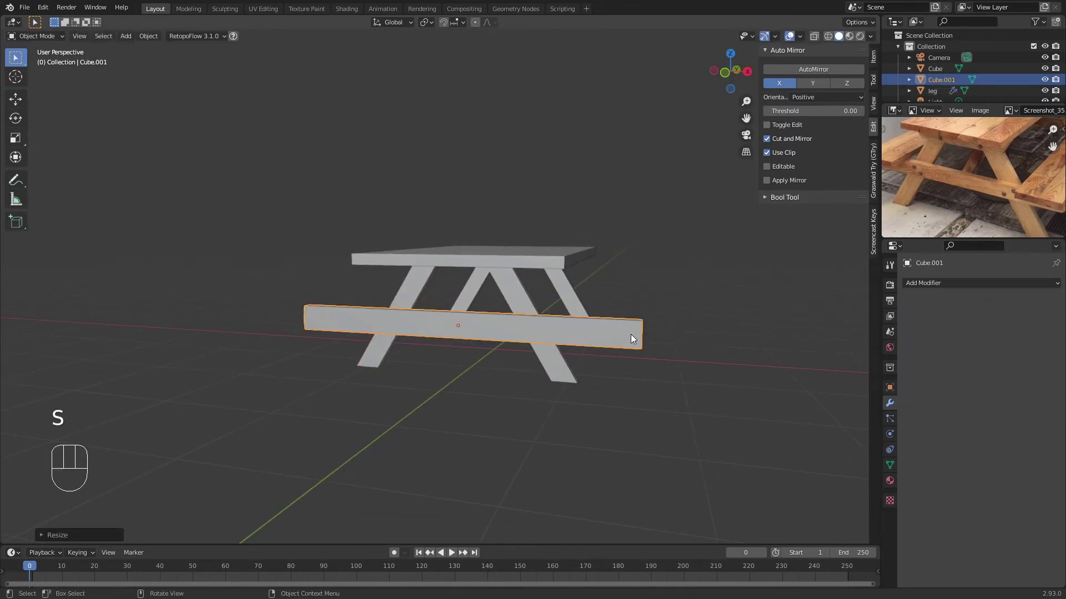
key("s")
key("z")
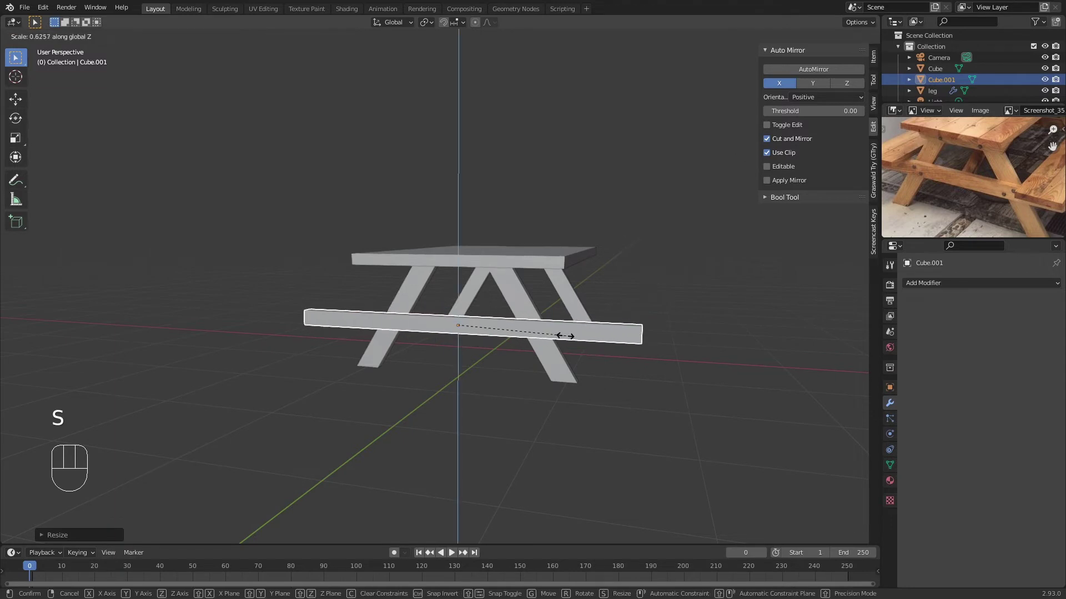
left_click(555, 334)
left_click(678, 283)
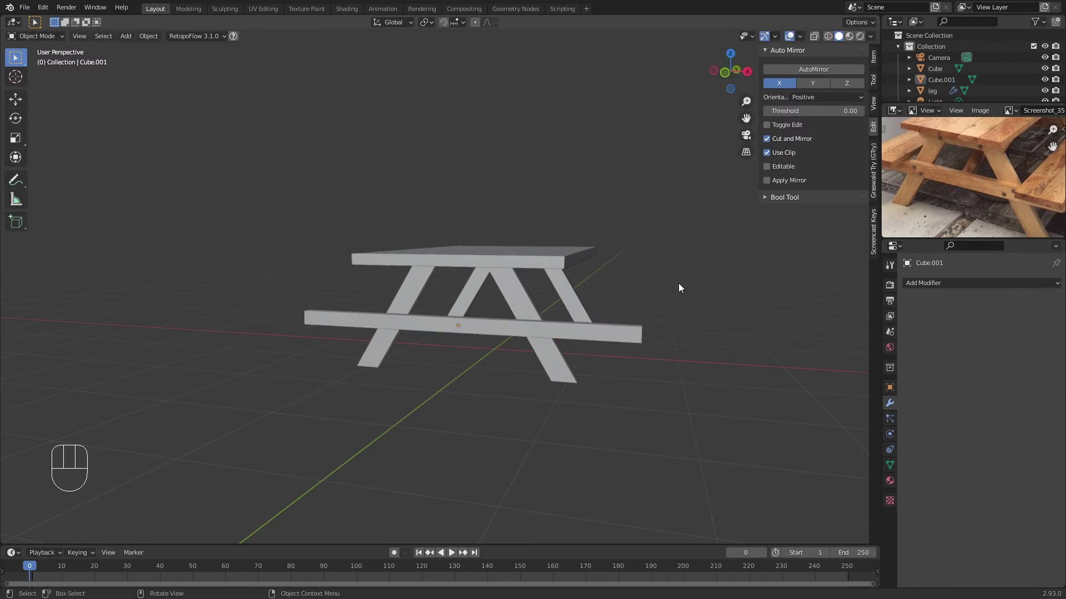
middle_click_drag(678, 283, 603, 288)
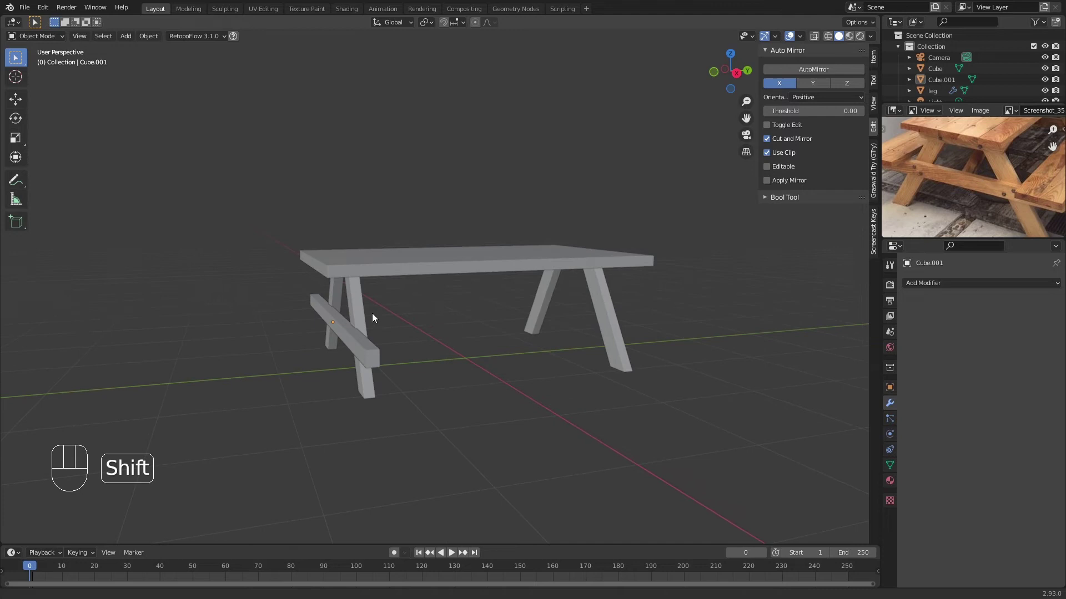
AutoMirror the bench bar along Y, using the tabletop Cube as the mirror object
middle_click_drag(372, 313, 447, 312)
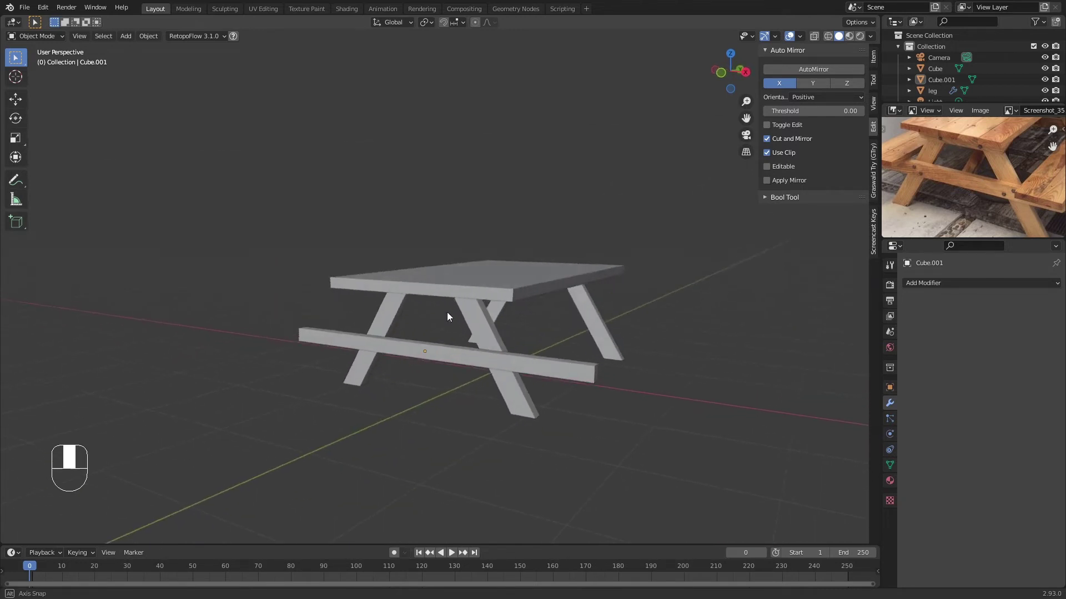
left_click(488, 319)
left_click(569, 368)
left_click(824, 82)
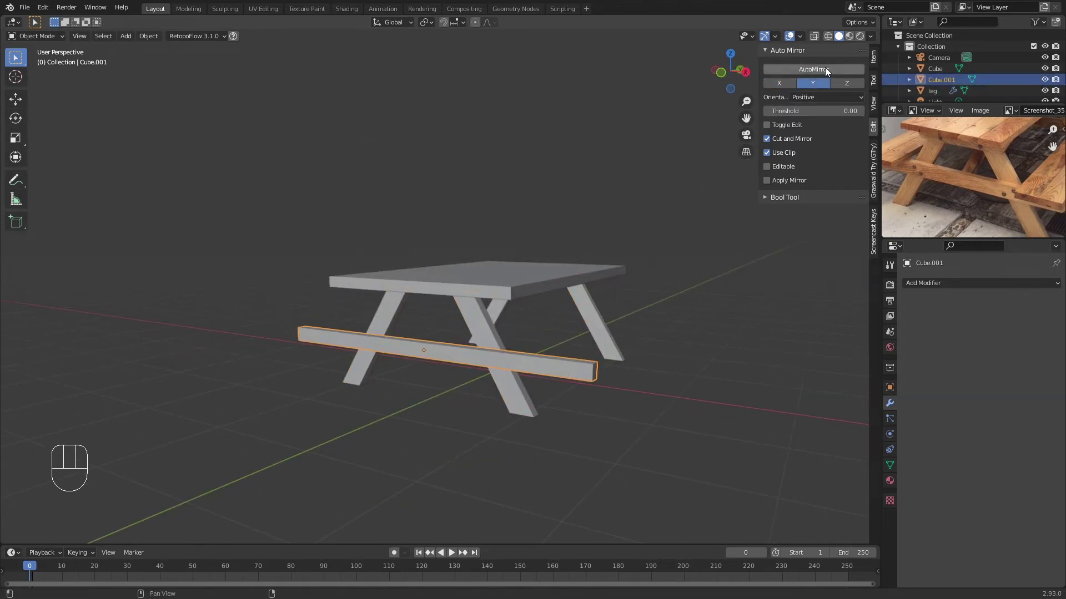
left_click(825, 68)
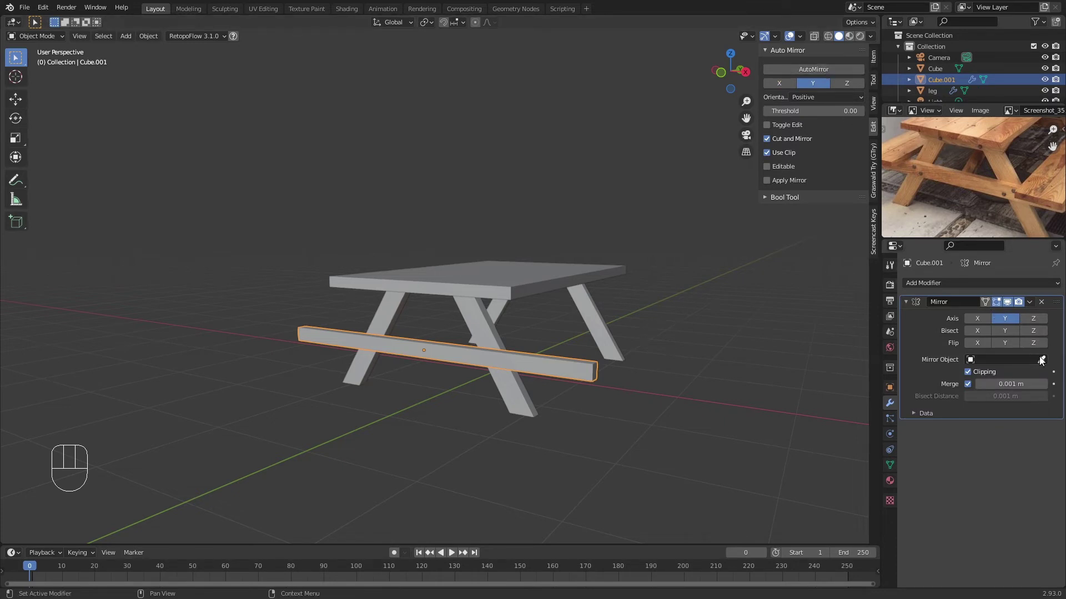
left_click(545, 272)
middle_click_drag(533, 276, 588, 239)
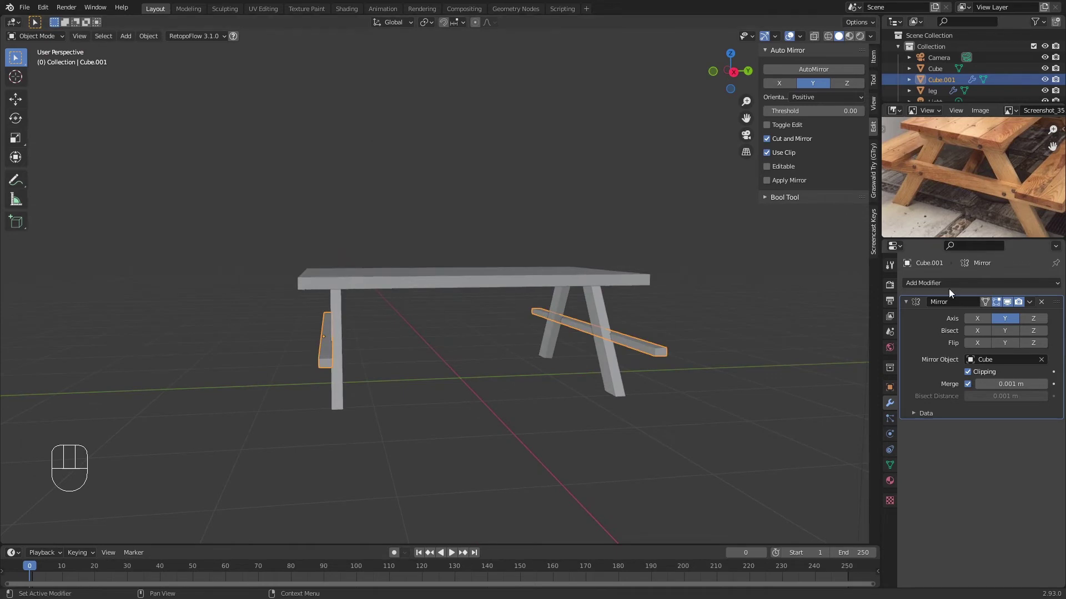
left_click(1004, 318)
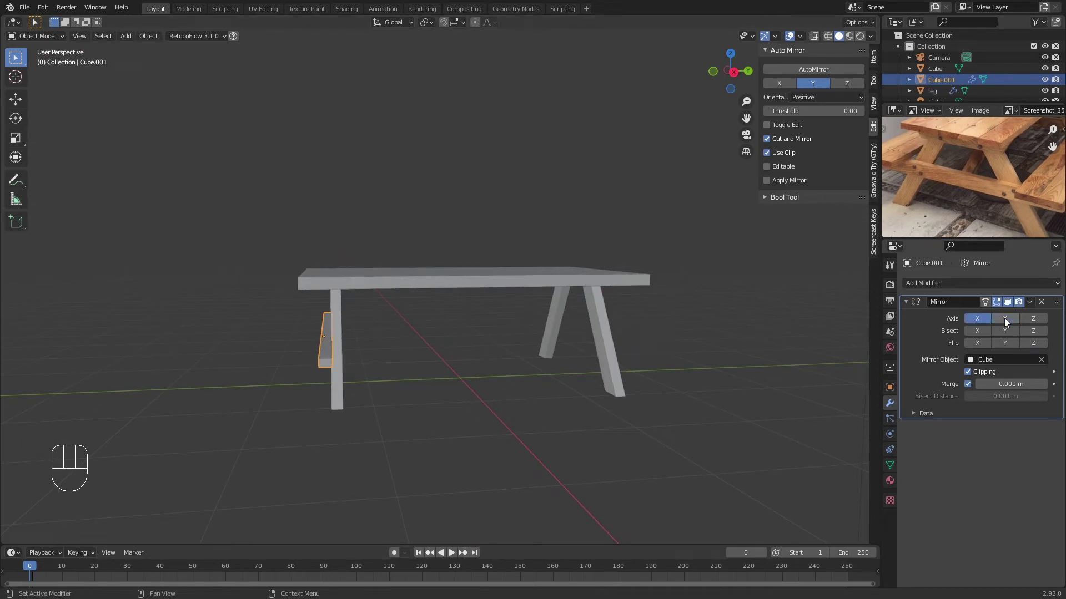
left_click(1004, 318)
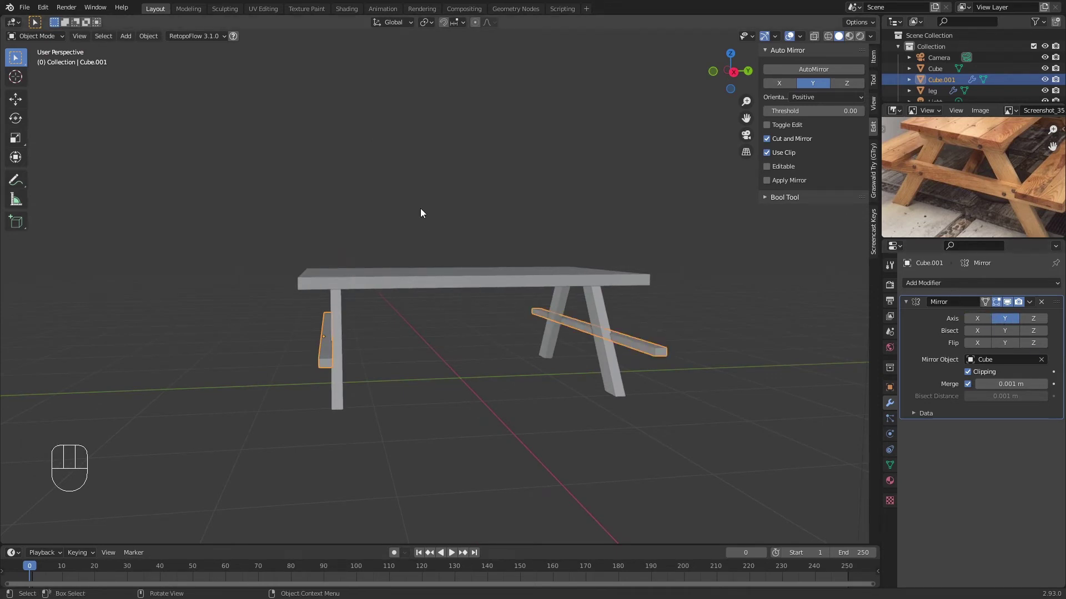
middle_click_drag(421, 208, 506, 225)
left_click(621, 268)
middle_click_drag(621, 267, 581, 325)
Scale both bench bars taller along Z
left_click(535, 342)
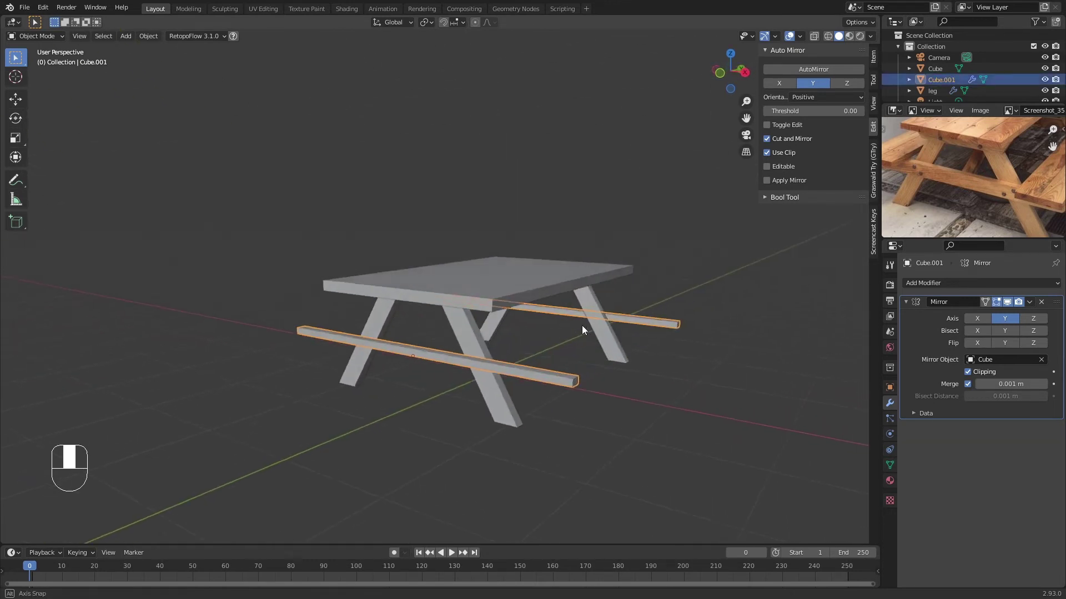
key("s")
key("z")
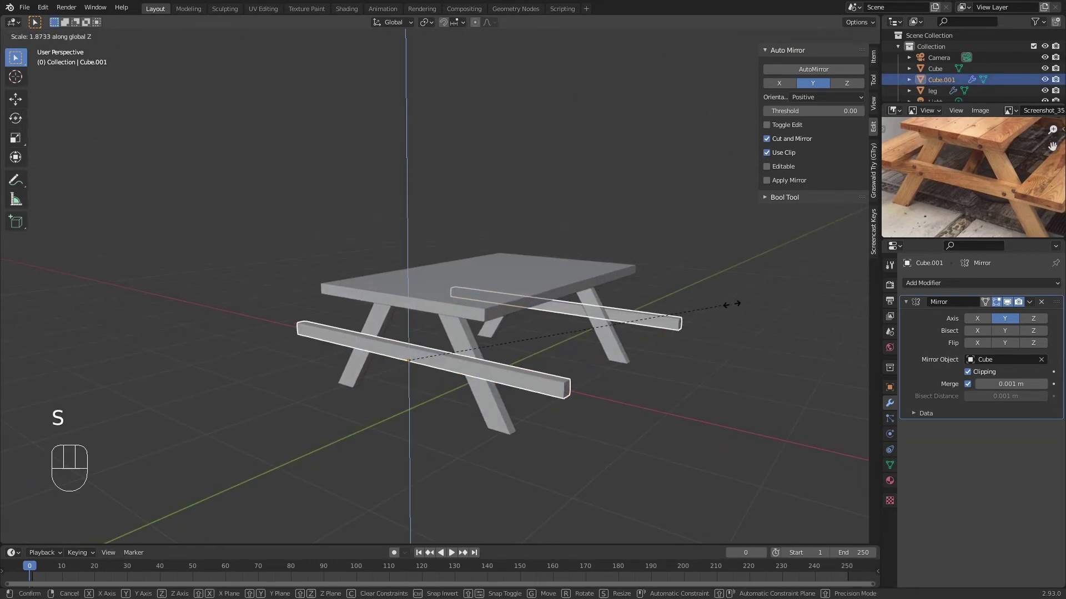
left_click(731, 308)
middle_click_drag(730, 309, 682, 356)
Edit the bench bar mesh in a front orthographic wireframe view
key("Tab")
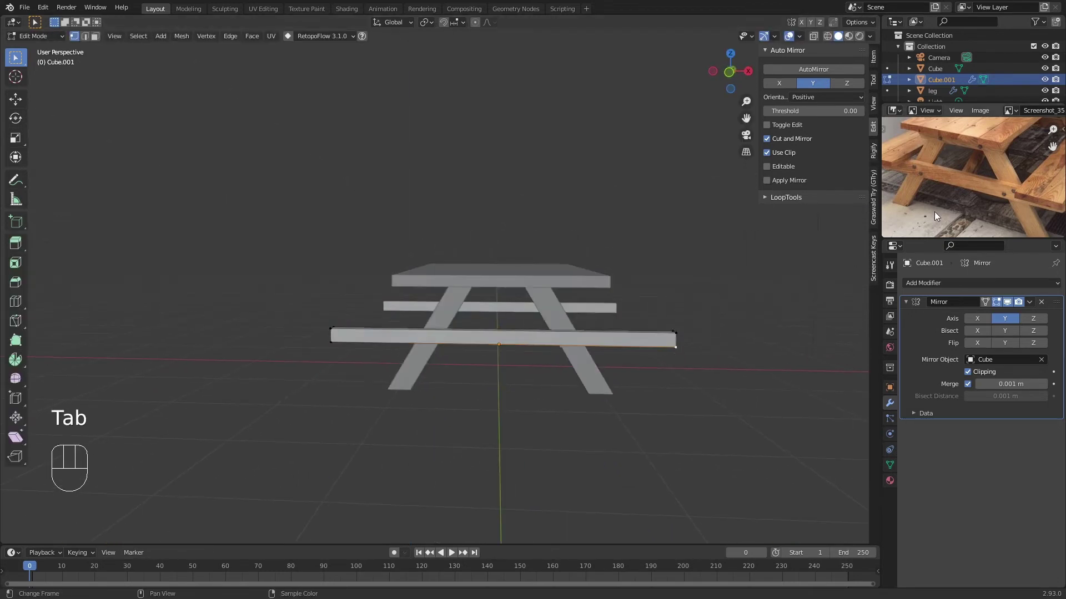
scroll(968, 171, "up", 5)
middle_click_drag(1037, 169, 1010, 199)
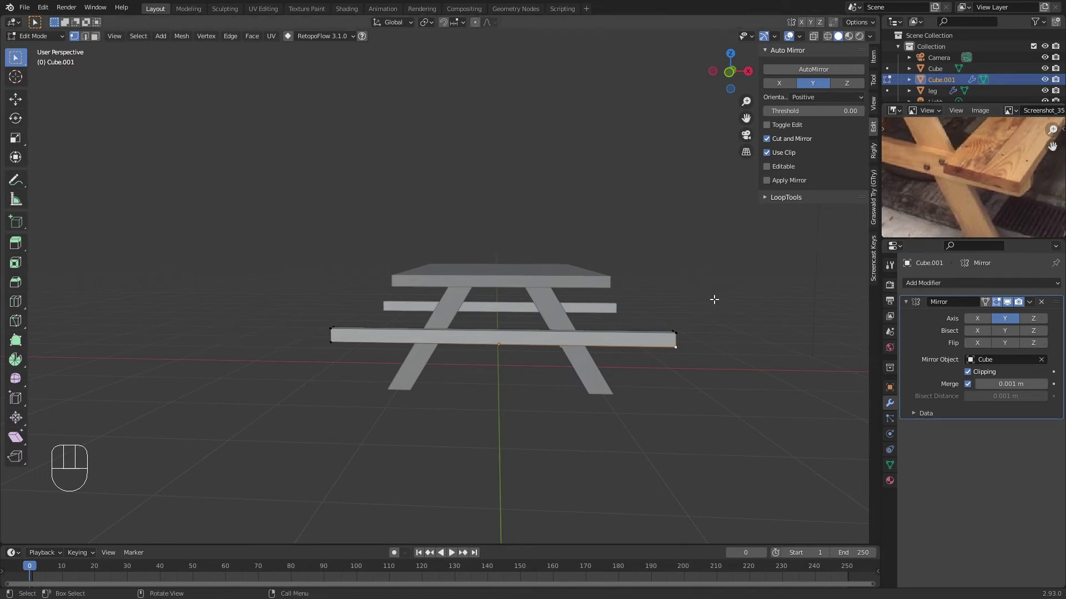
scroll(714, 299, "up", 2)
middle_click_drag(647, 288, 492, 267, "shift")
scroll(493, 266, "up", 3)
key("KP_1")
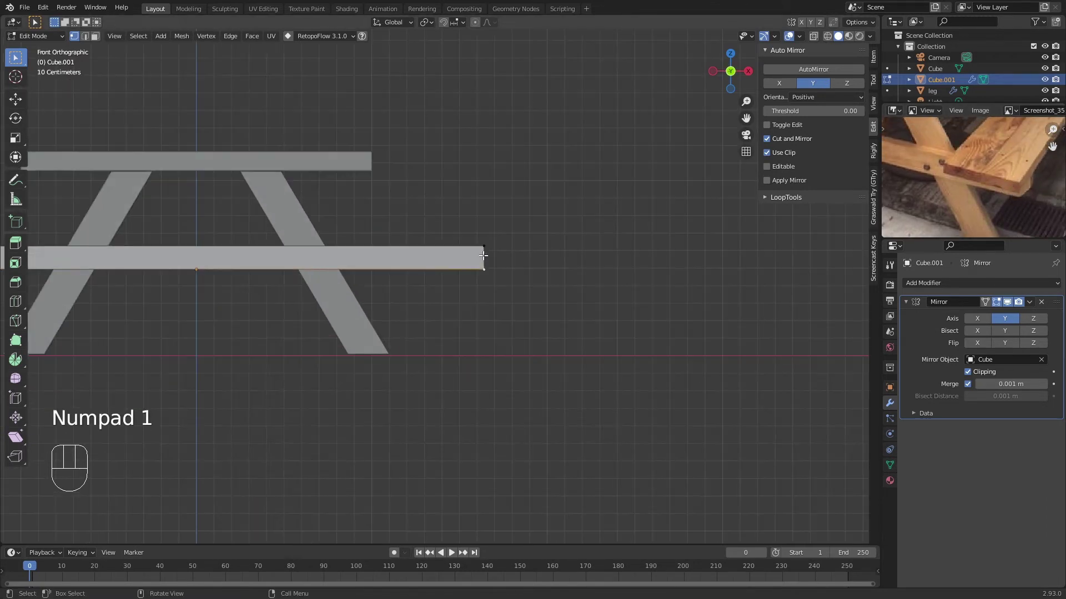
key("z")
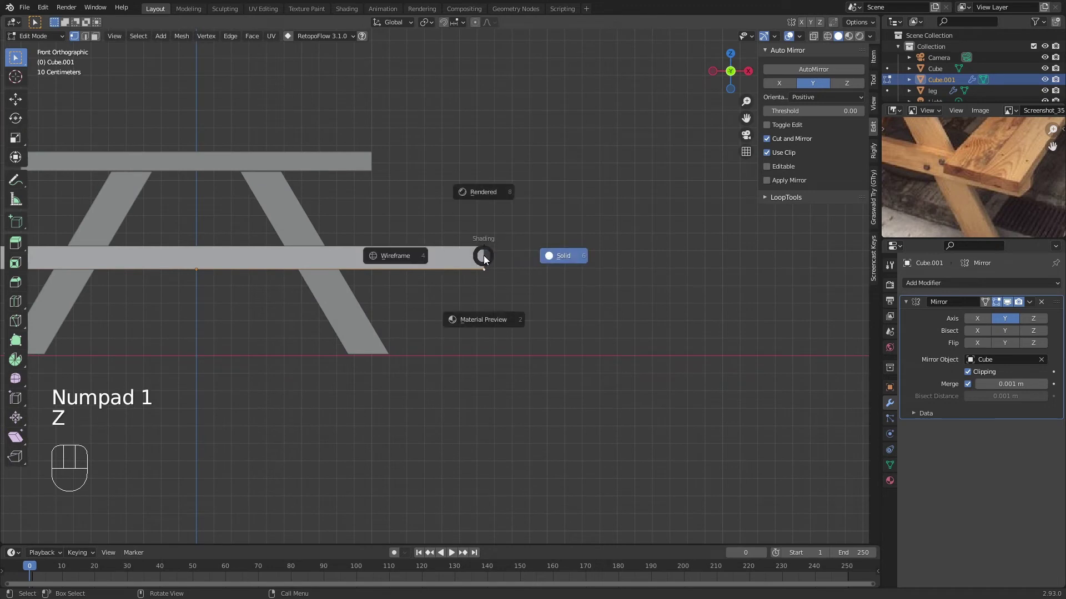
left_click(395, 256)
Move the bar end's corner vertices 0.1393 m inward along X, then return to solid Object Mode
left_click_drag(520, 258, 469, 289)
key("g")
key("x")
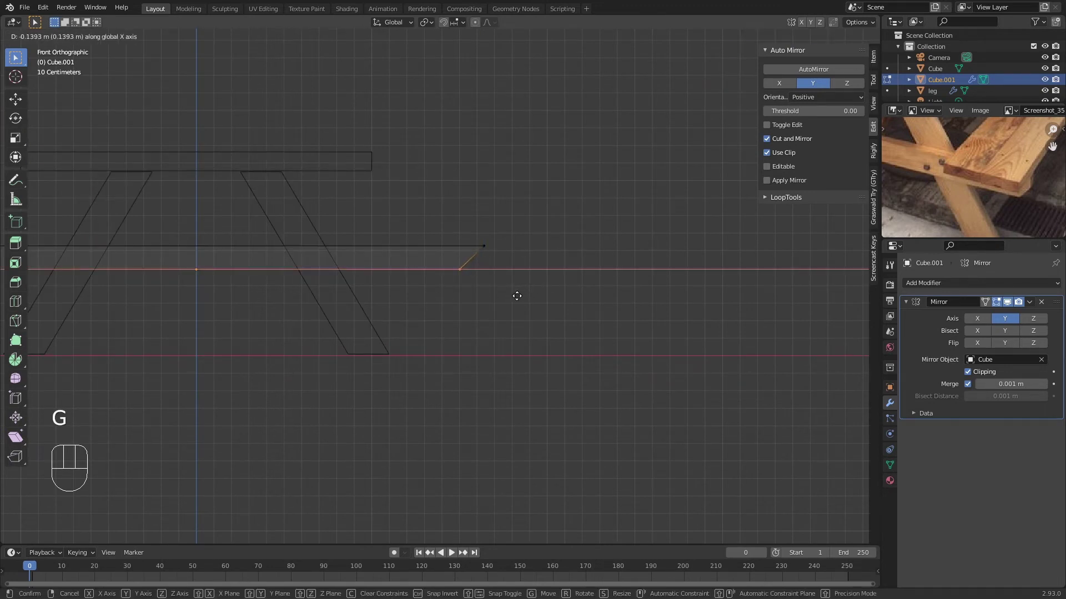
left_click(558, 258)
key("Tab")
mouse_move(559, 257)
middle_mouse_down()
mouse_move(502, 283)
mouse_move(570, 319)
mouse_move(529, 302)
mouse_move(497, 192)
middle_mouse_up()
key("Tab")
key("z")
key("Tab")
scroll(563, 309, "down", 2)
left_click(530, 310)
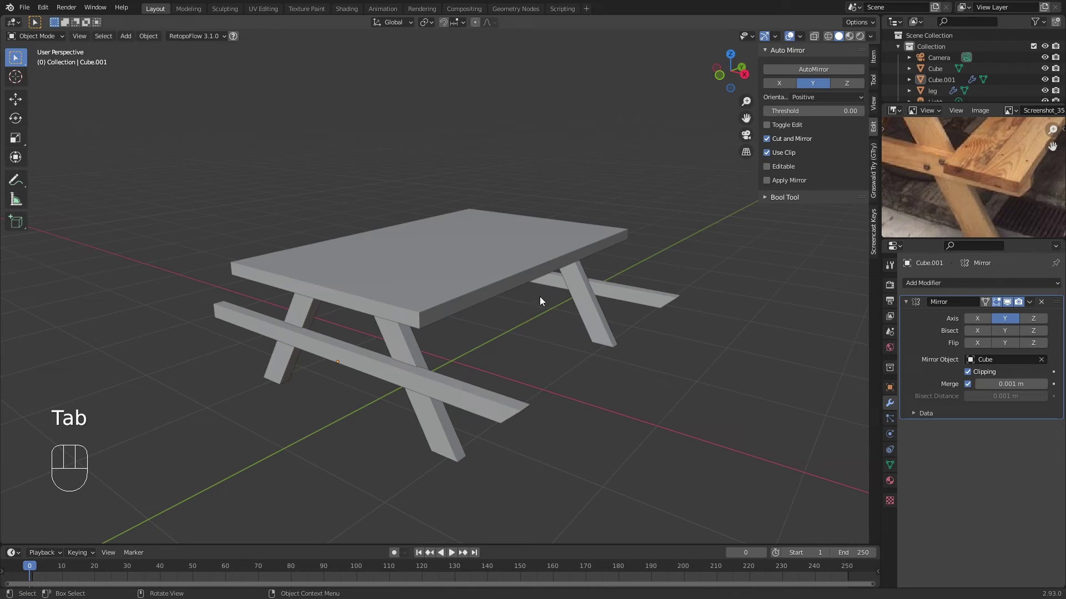
Duplicate the tabletop beside the table and narrow the copy along X into a seat plank
middle_click_drag(534, 292, 574, 308, "shift")
left_click(438, 277)
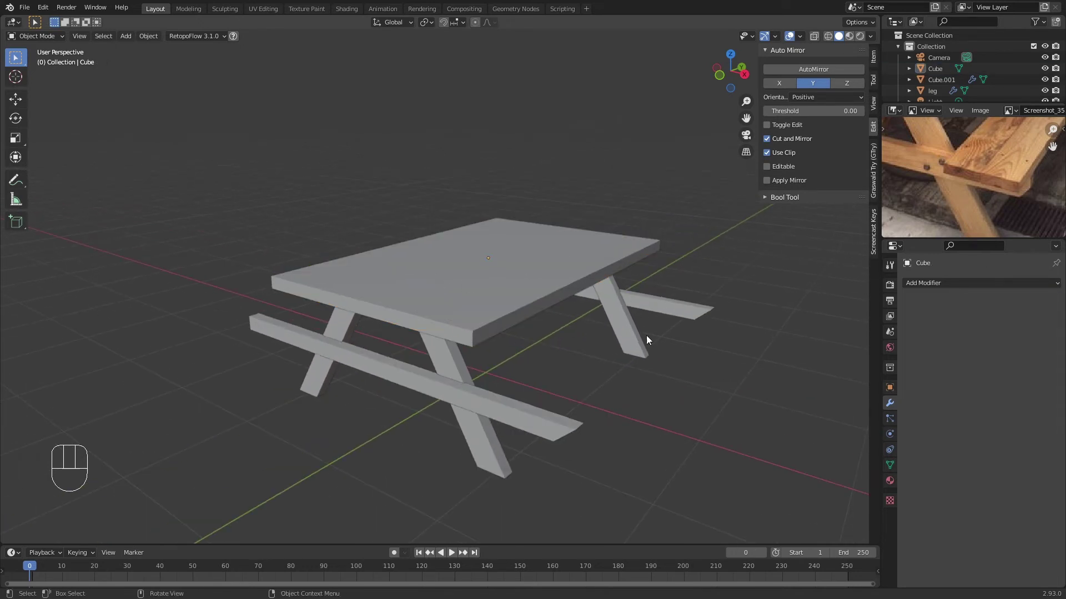
scroll(967, 148, "down", 4)
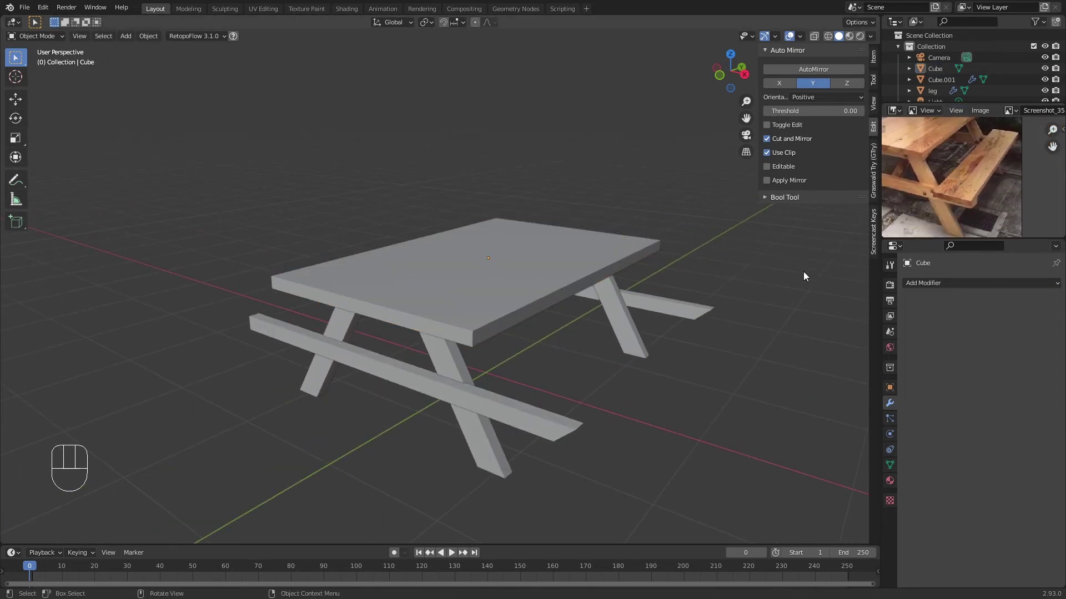
middle_click_drag(803, 272, 710, 258, "shift")
left_click(614, 208)
mouse_move(614, 209)
middle_mouse_down()
mouse_move(611, 285)
mouse_move(665, 262)
mouse_move(656, 220)
mouse_move(632, 208)
middle_mouse_up()
key("shift+d")
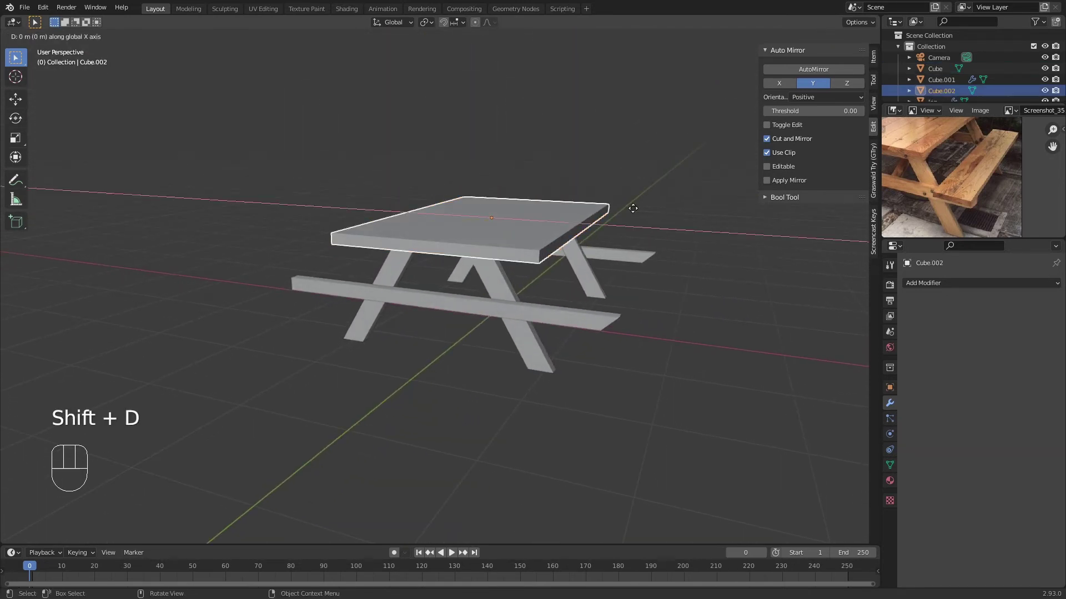
left_click(769, 234)
key("g")
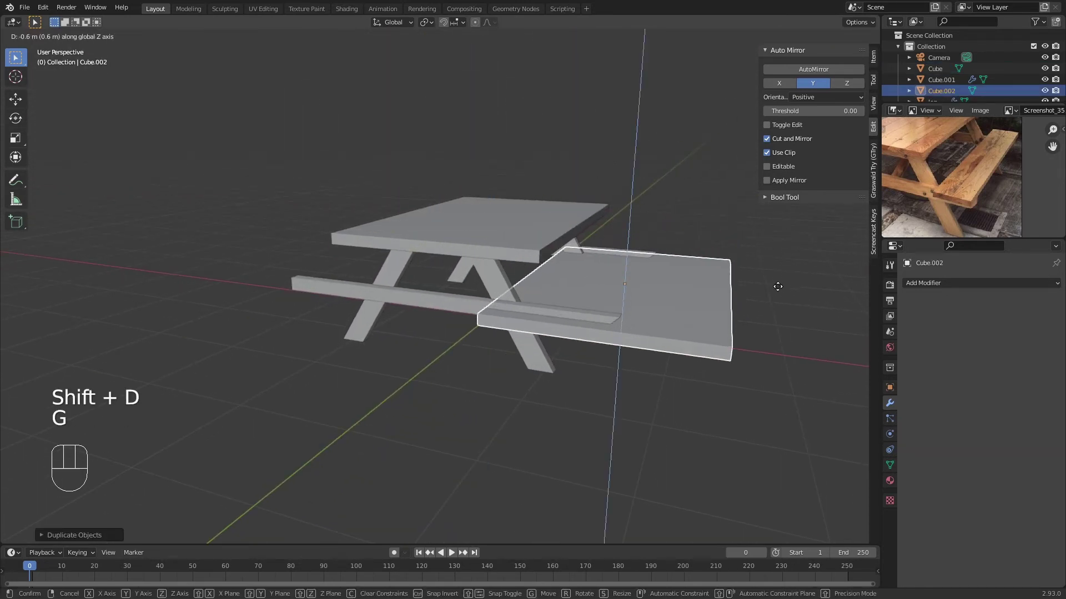
left_click(783, 273)
key("s")
key("x")
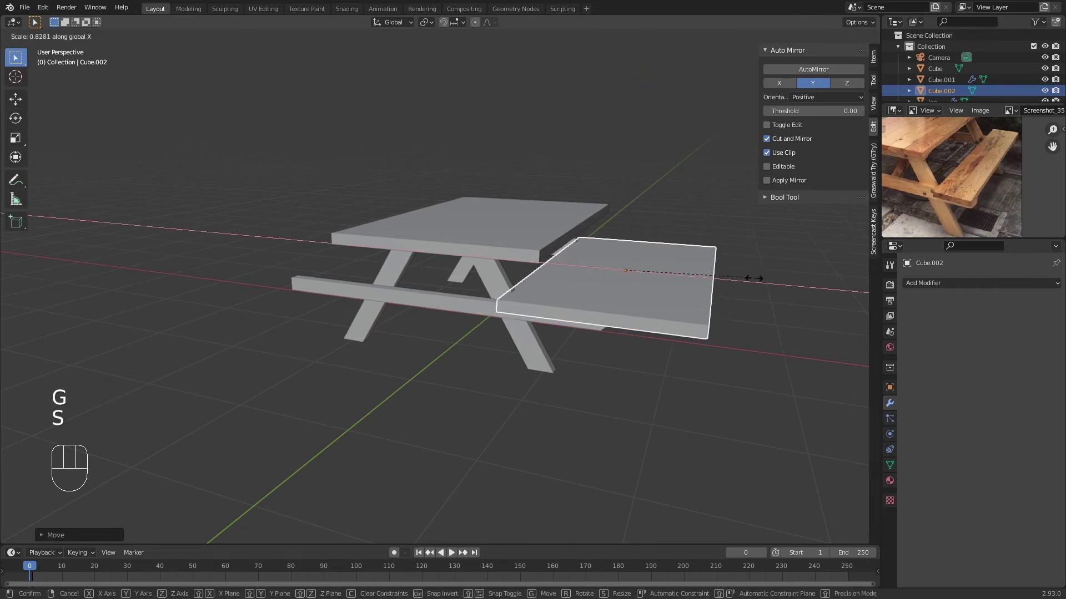
left_click(678, 276)
Place the seat plank Cube.002 on top of the bench bar
key("g")
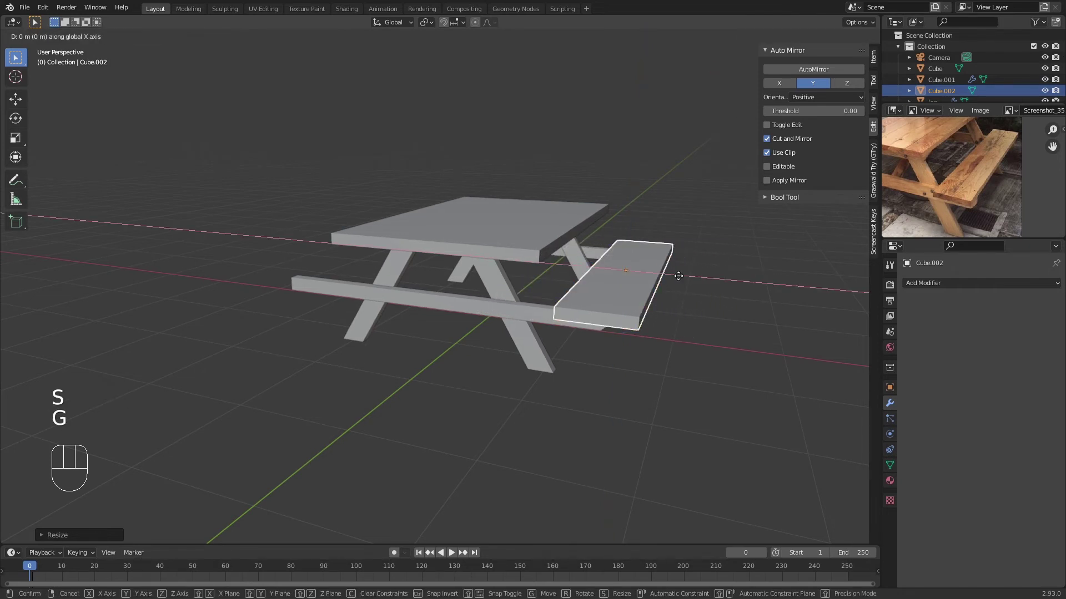
left_click(697, 294)
left_click(698, 292)
mouse_move(698, 292)
middle_mouse_down()
mouse_move(708, 237)
mouse_move(706, 254)
mouse_move(721, 252)
mouse_move(678, 250)
mouse_move(702, 281)
middle_mouse_up()
left_click(611, 274)
key("g")
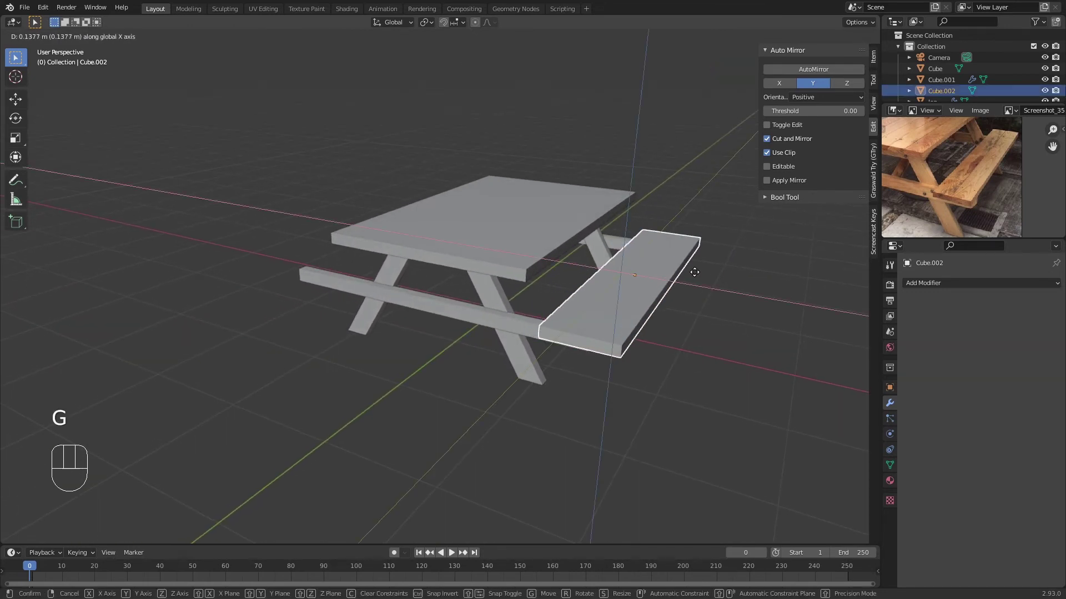
left_click(711, 291)
middle_click_drag(710, 291, 761, 314)
key("ctrl+z")
key("ctrl+z")
key("ctrl+z")
key("ctrl+z")
key("ctrl+z")
key("ctrl+z")
key("ctrl+z")
key("ctrl+z")
key("ctrl+z")
key("ctrl+z")
key("ctrl+z")
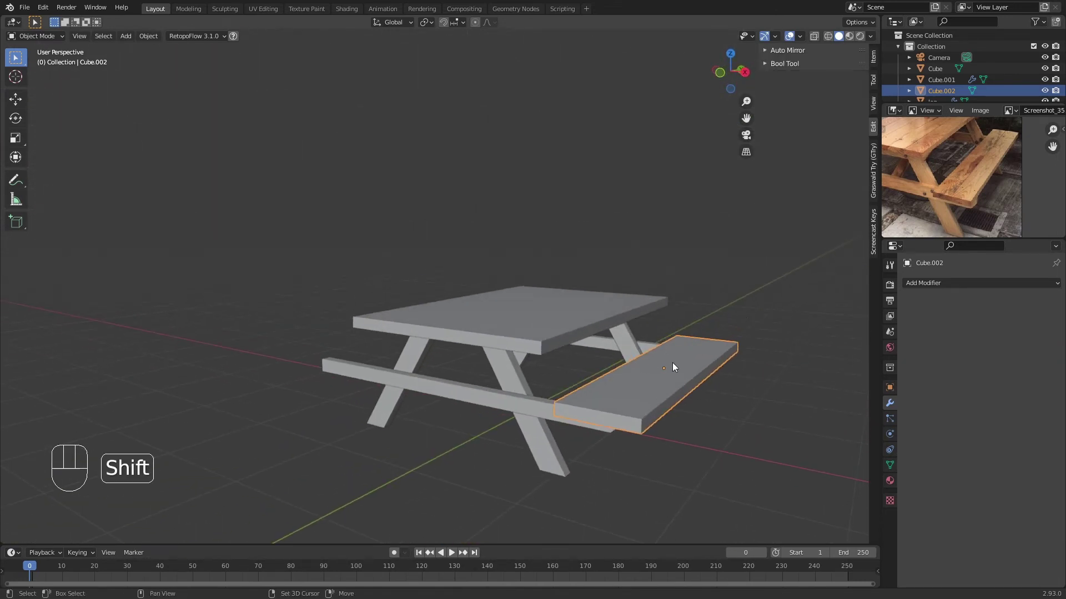
Give seat Cube.002 a Mirror modifier on X with the tabletop Cube as mirror object
middle_click_drag(671, 361, 461, 276)
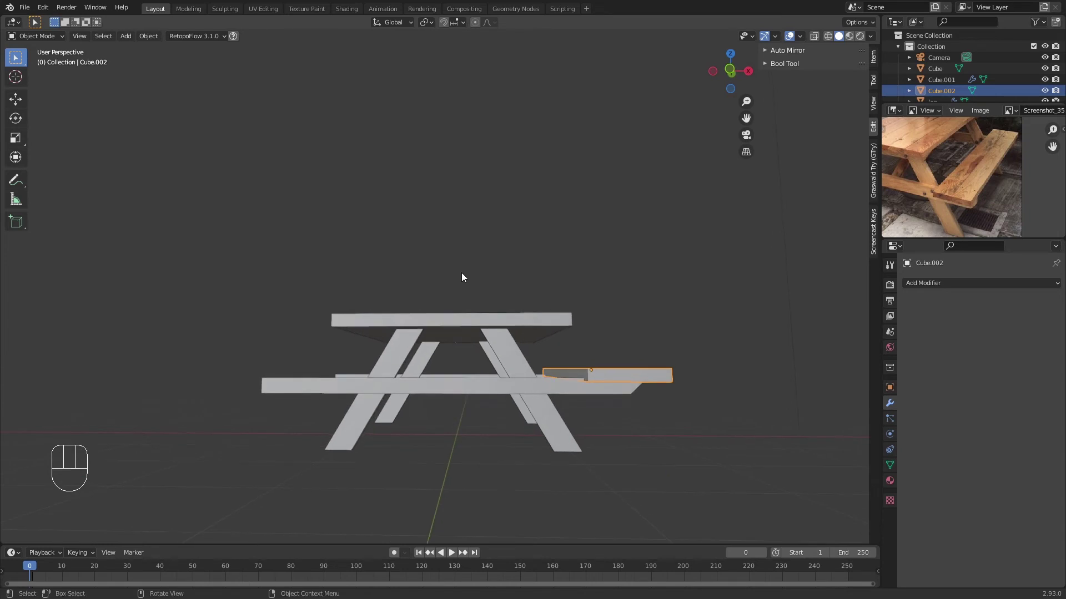
left_click(451, 381)
middle_click_drag(452, 381, 542, 343)
left_click(624, 385)
middle_click_drag(624, 385, 643, 370)
left_click(962, 284)
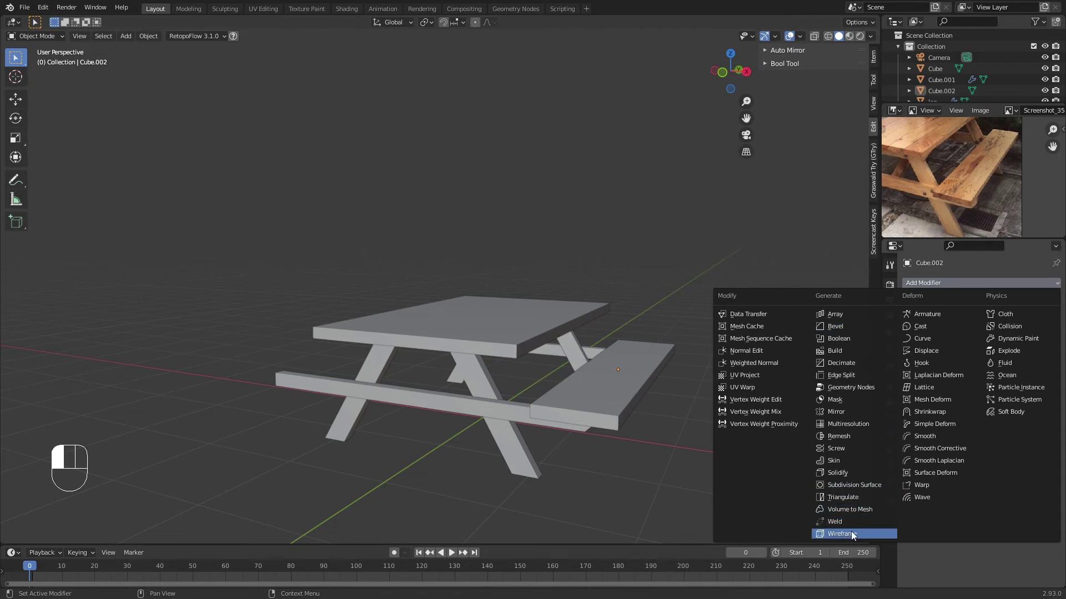
left_click(850, 412)
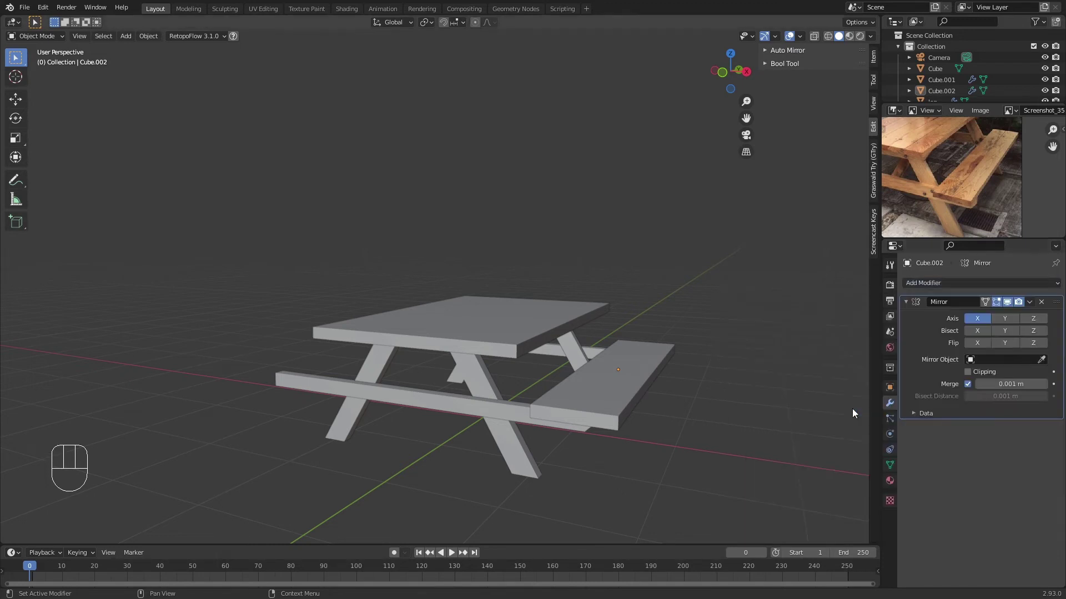
left_click(1043, 360)
left_click(509, 306)
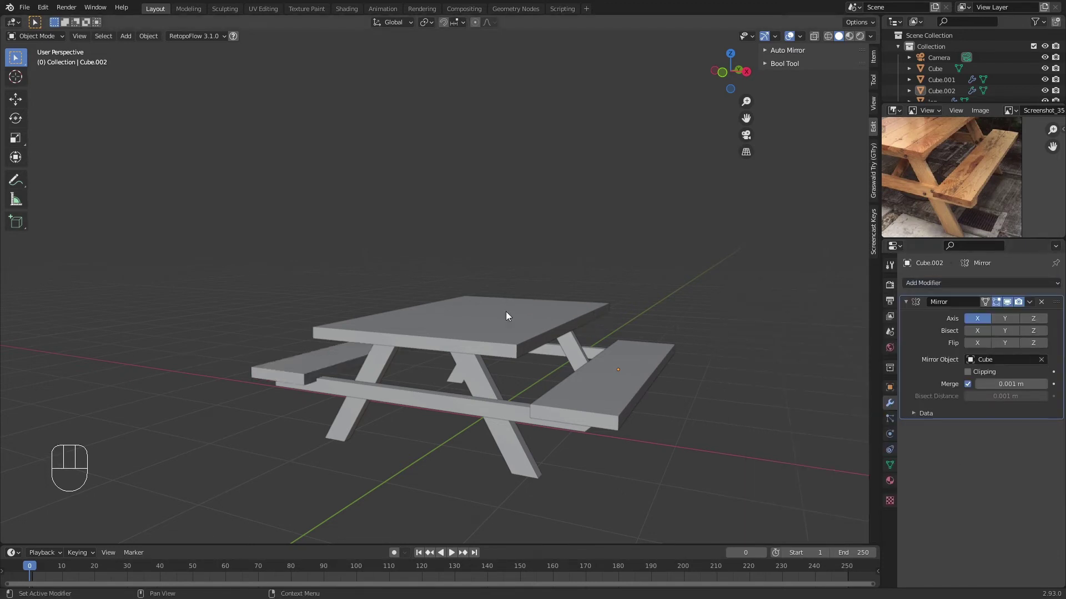
middle_click_drag(464, 318, 508, 297)
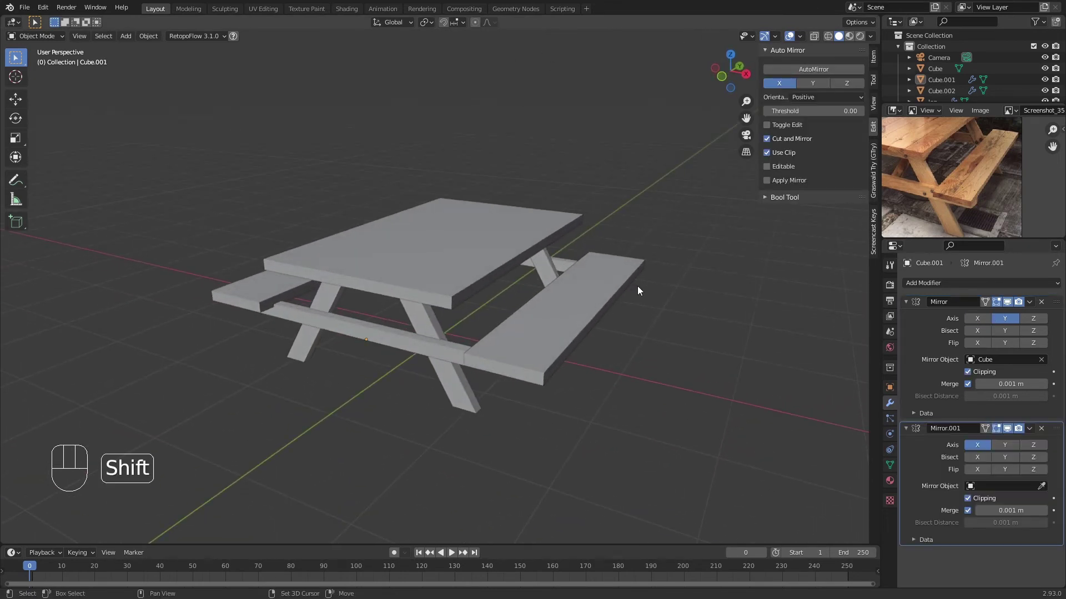
mouse_move(637, 285)
middle_mouse_down()
mouse_move(607, 270)
mouse_move(646, 301)
middle_mouse_up()
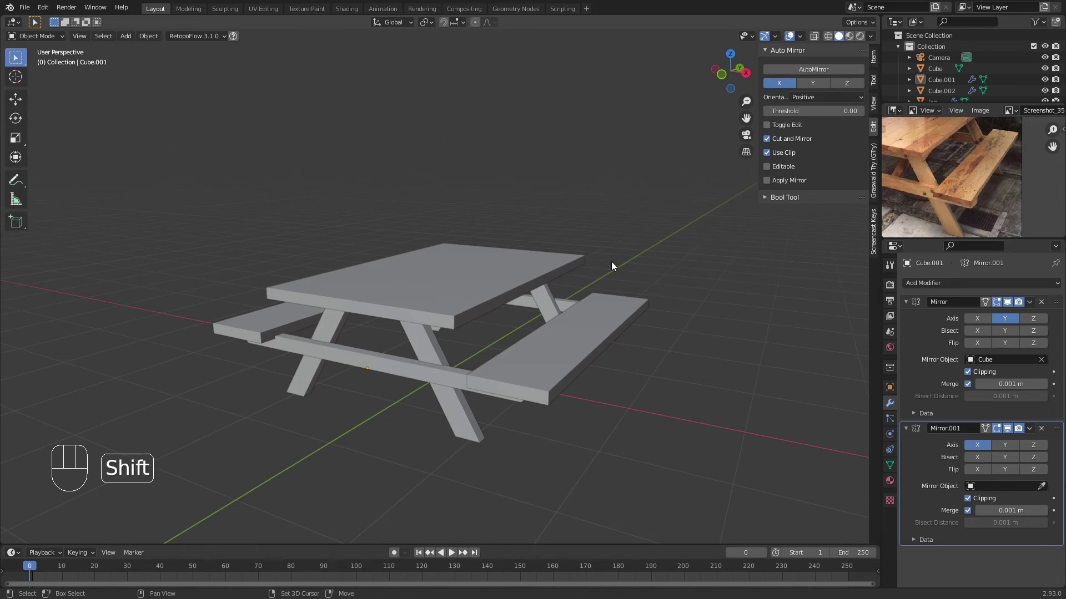
middle_click_drag(611, 261, 604, 297, "shift")
left_click(544, 255)
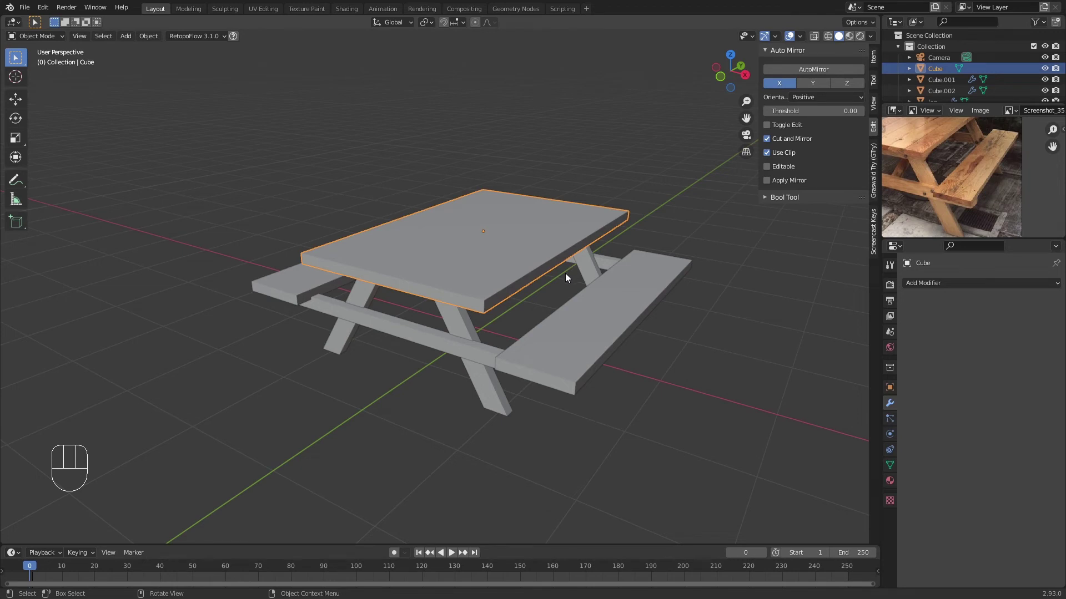
Enter Edit Mode on the tabletop and frame its top surface in view
key("Tab")
middle_click_drag(565, 273, 541, 344, "shift")
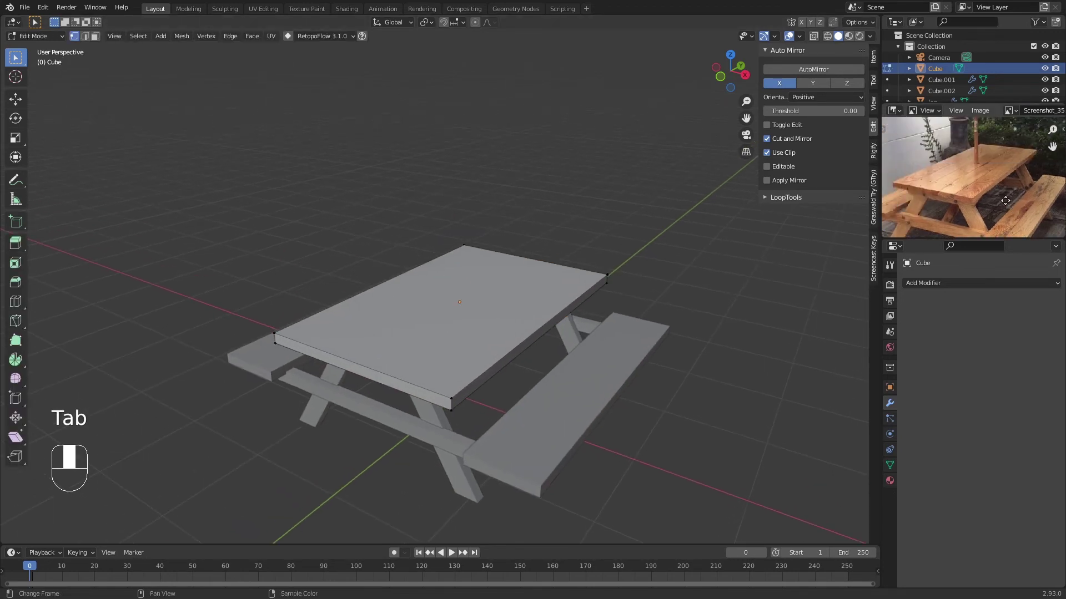
scroll(968, 178, "down", 3)
scroll(960, 214, "down", 3)
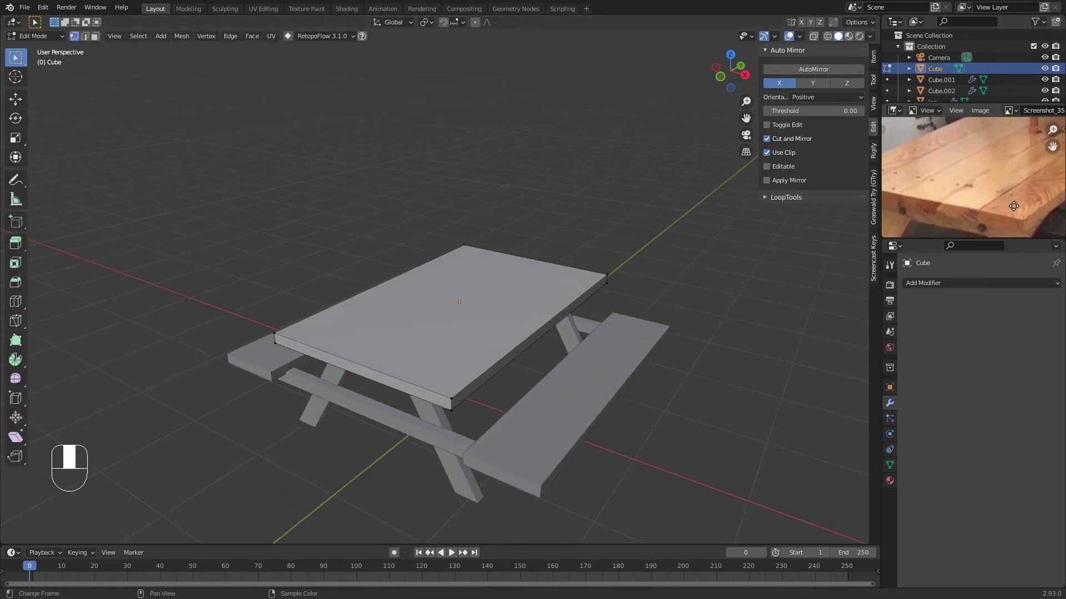
scroll(960, 214, "down", 2, "shift")
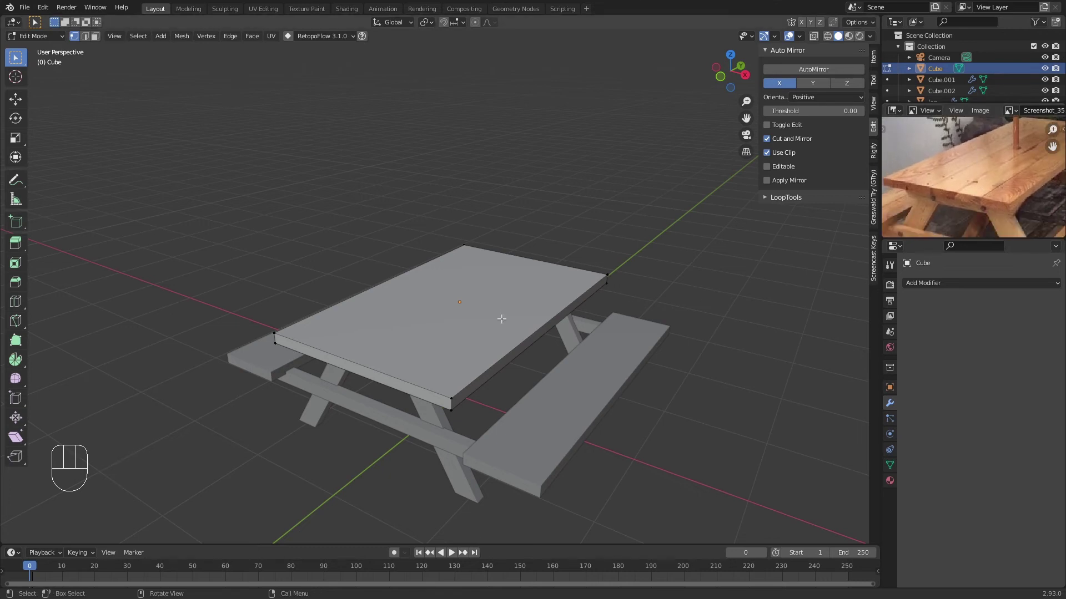
middle_click_drag(507, 345, 587, 292, "shift")
middle_click_drag(594, 244, 572, 250)
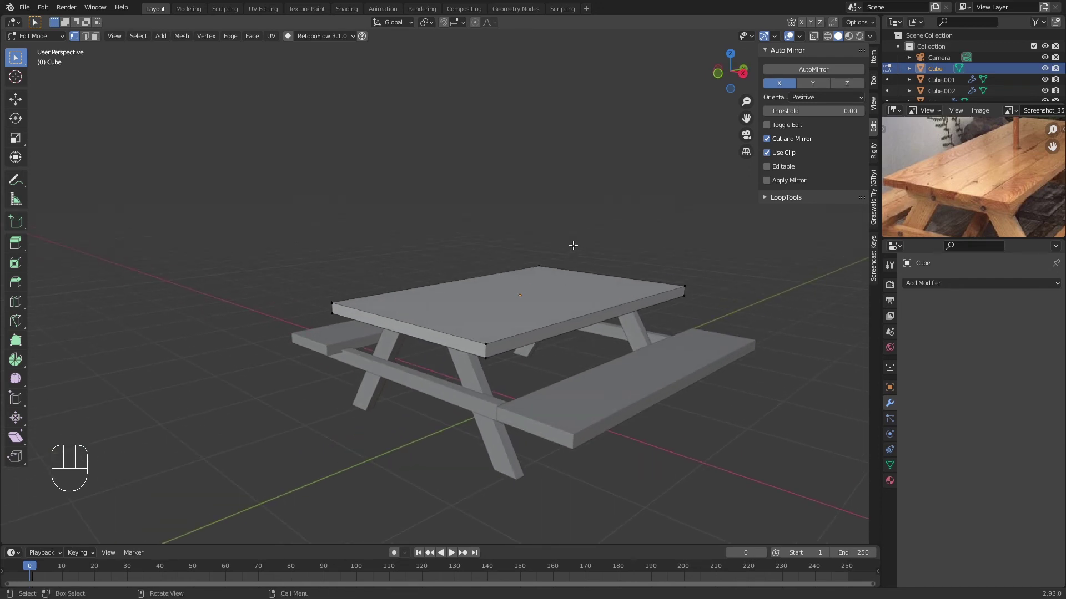
middle_click_drag(523, 298, 522, 311)
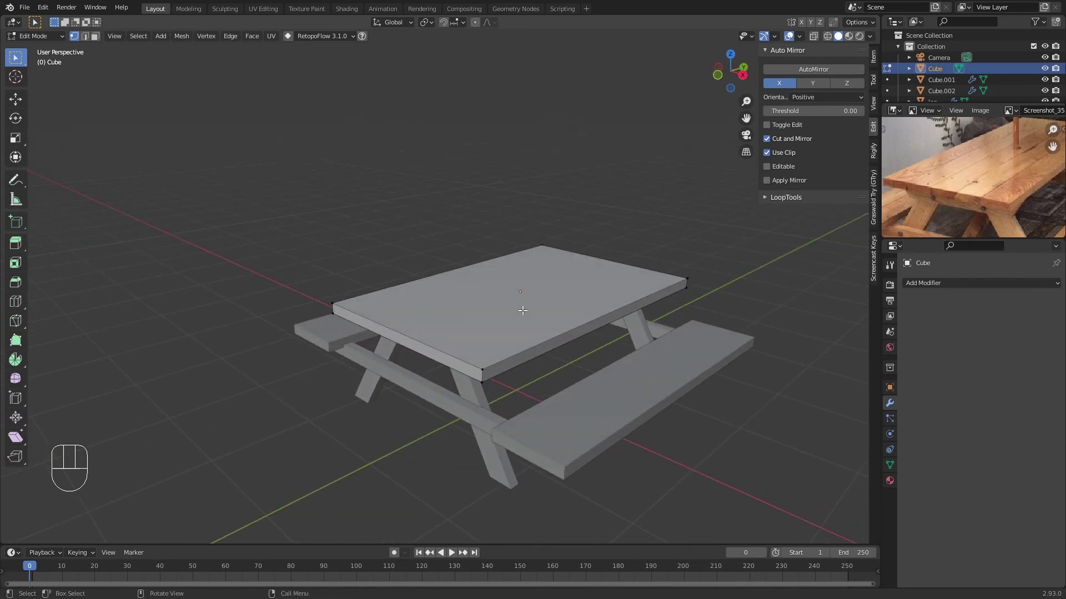
Add three evenly spaced lengthwise loop cuts across the tabletop, undoing a trial bevel
key("a")
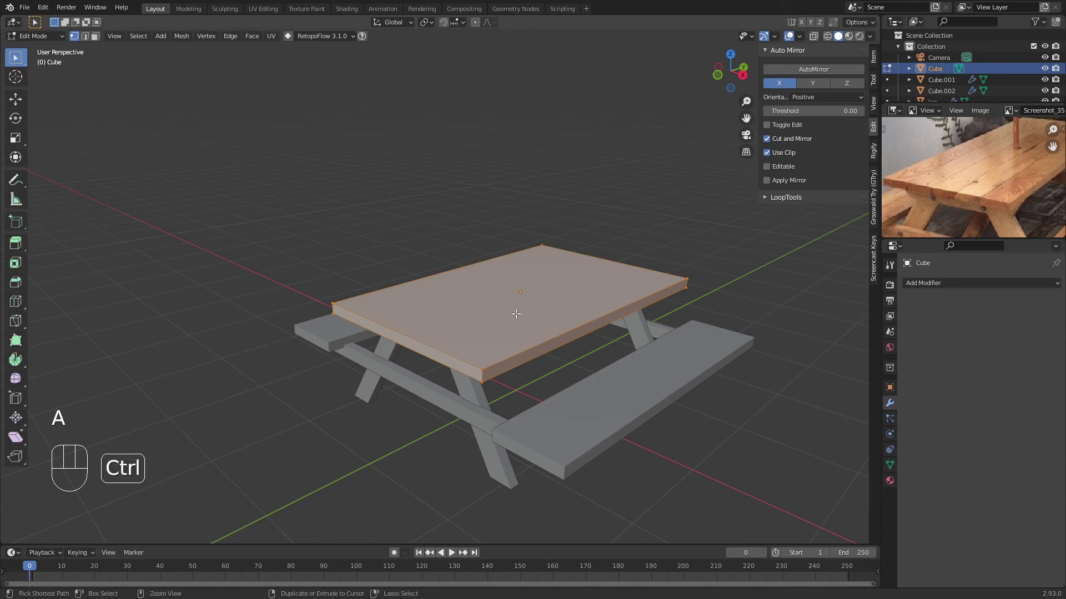
key("ctrl+r")
scroll(632, 266, "up", 2)
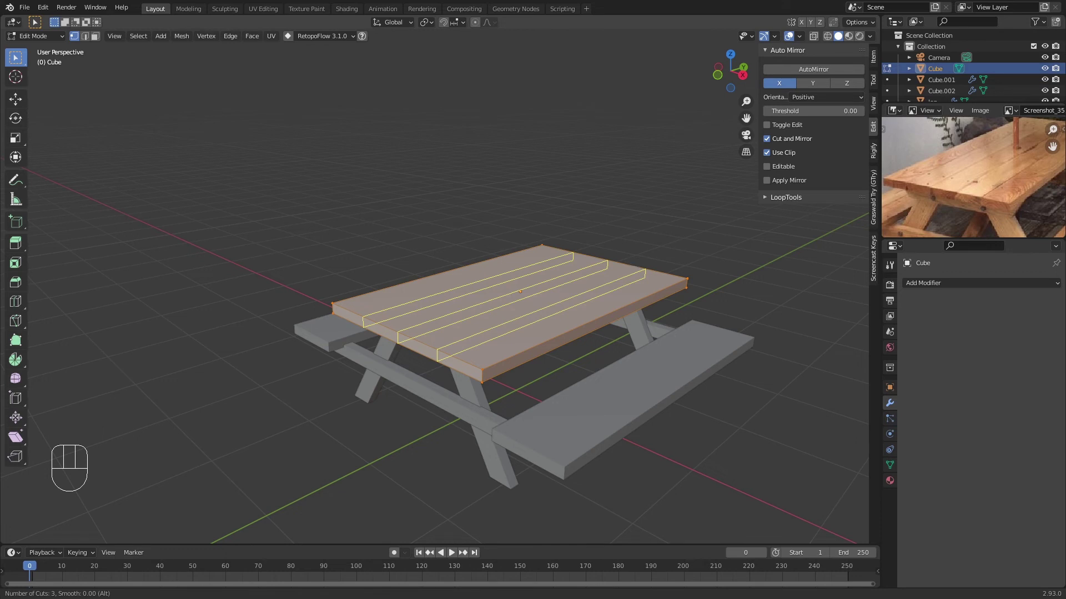
left_click(632, 265)
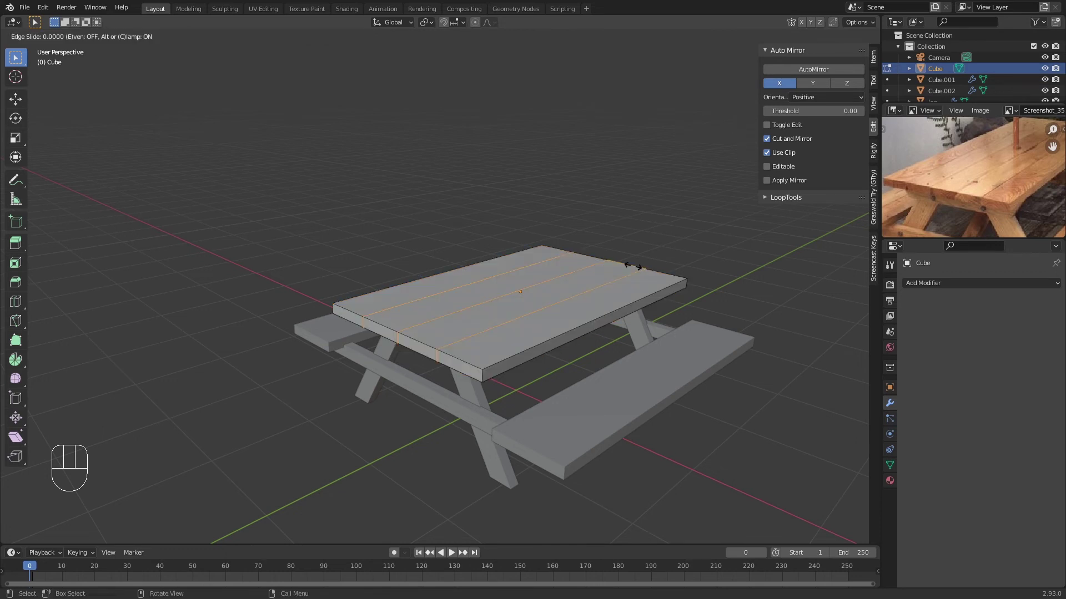
right_click(633, 265)
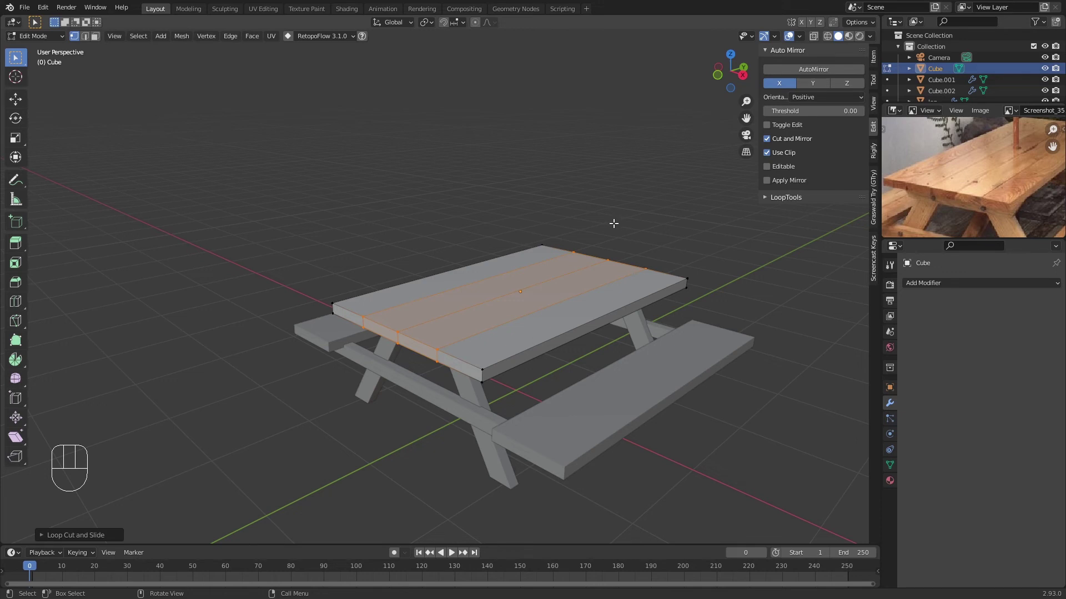
key("ctrl")
key("ctrl+b")
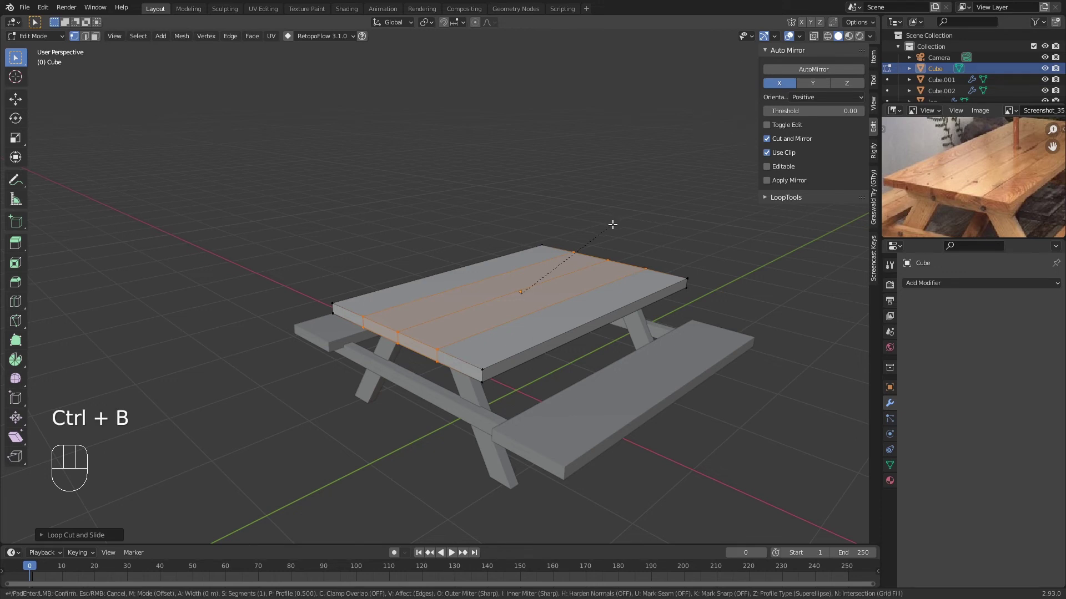
left_click(616, 226)
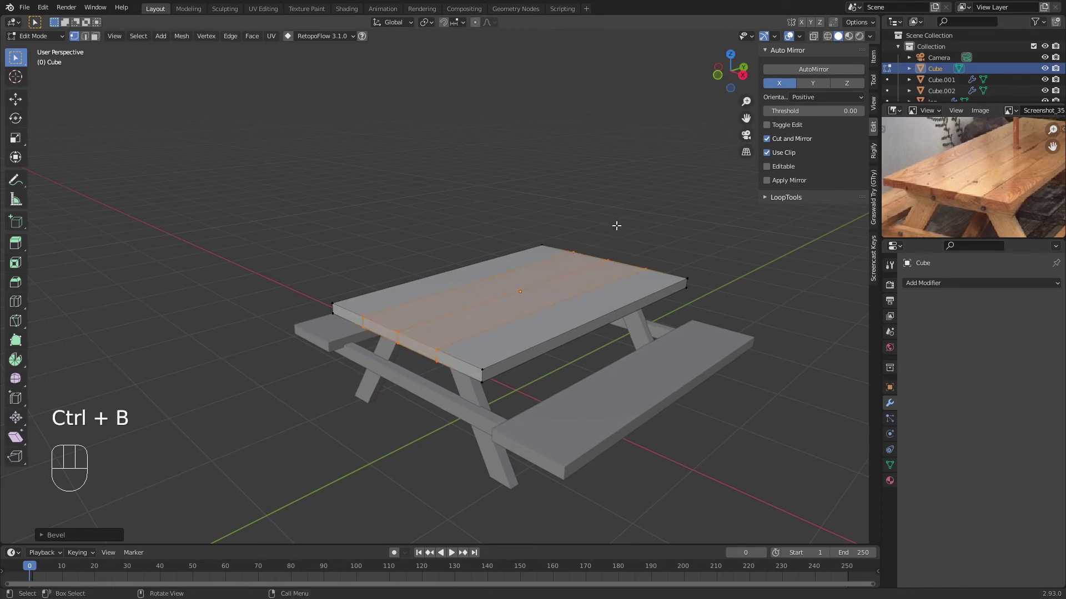
key("ctrl+z")
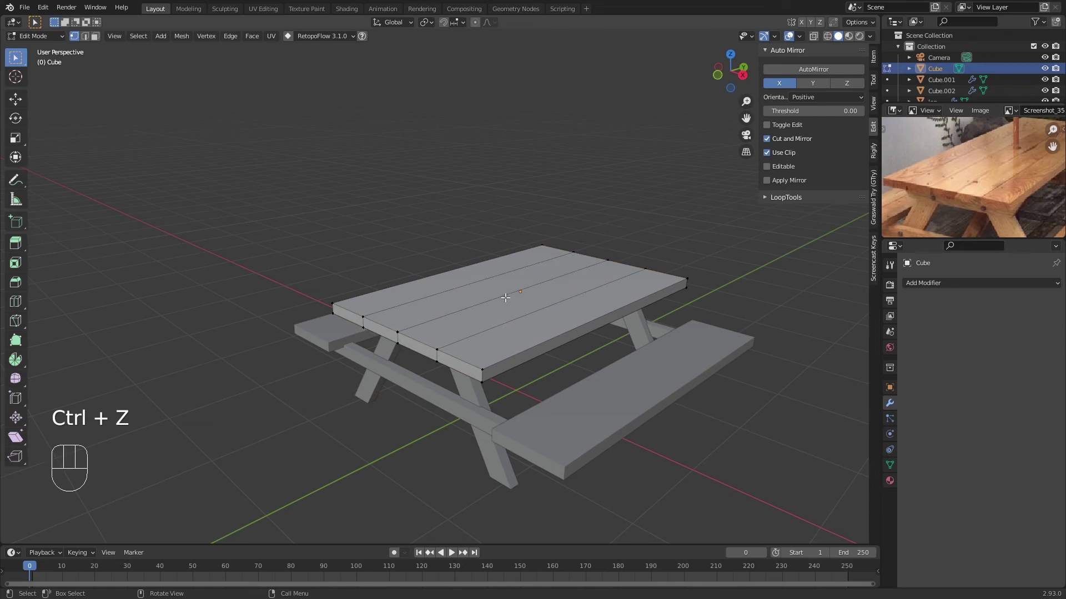
Select the plank-line edge loops and bevel them into narrow strips
key("2")
left_click(510, 316, "alt+shift")
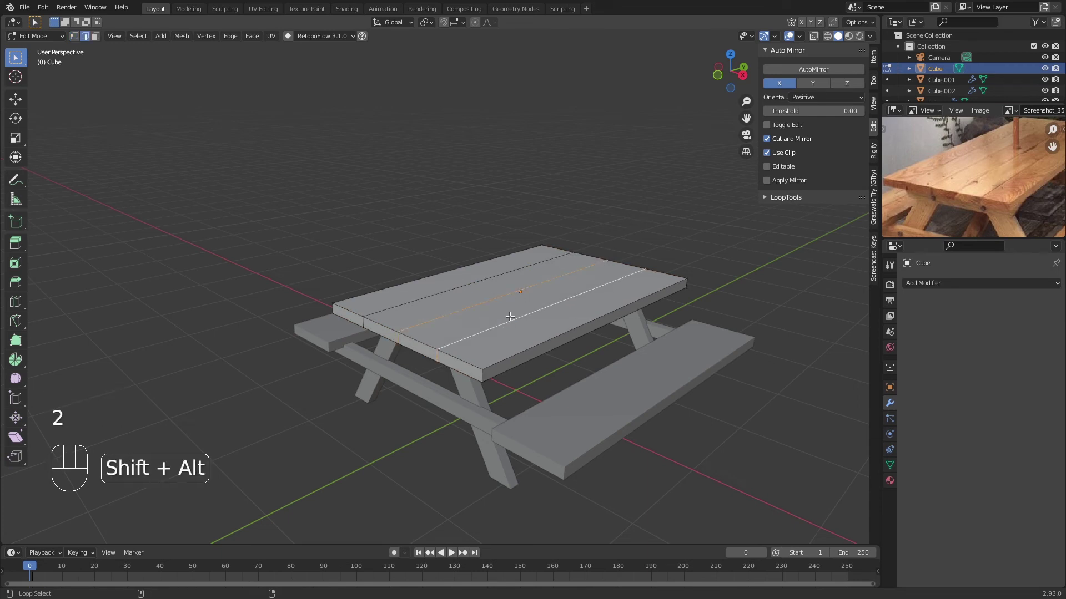
left_click(442, 288, "alt+shift")
middle_click_drag(592, 248, 602, 242)
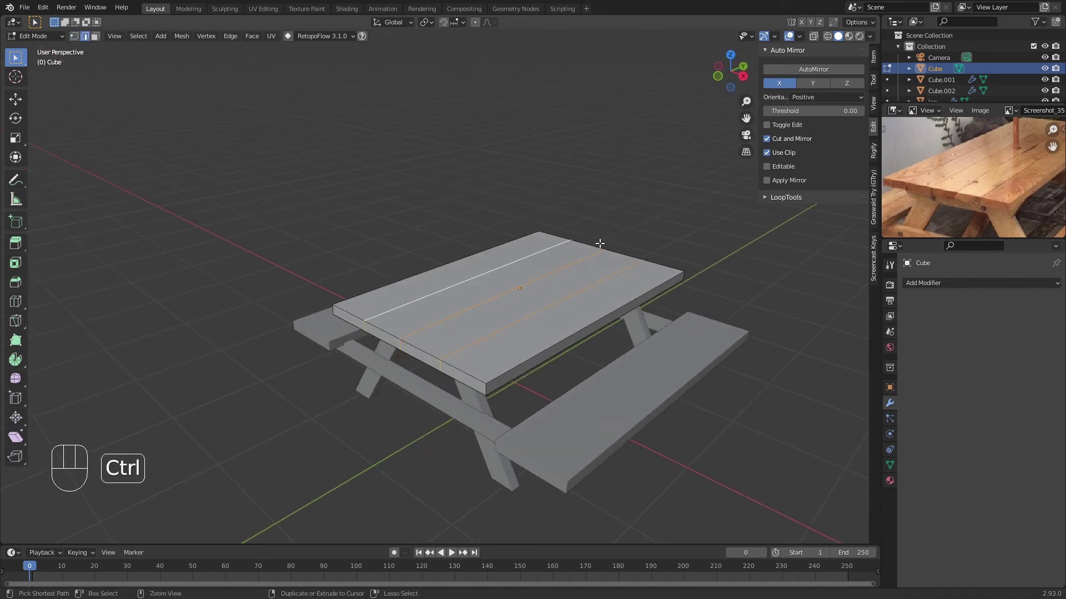
key("ctrl+b")
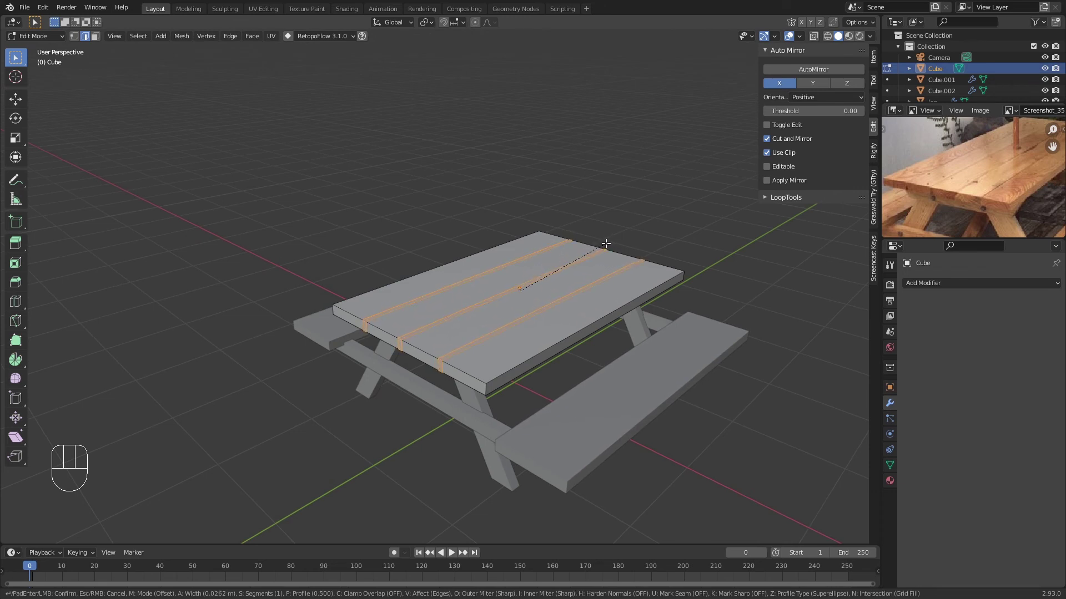
left_click(604, 243)
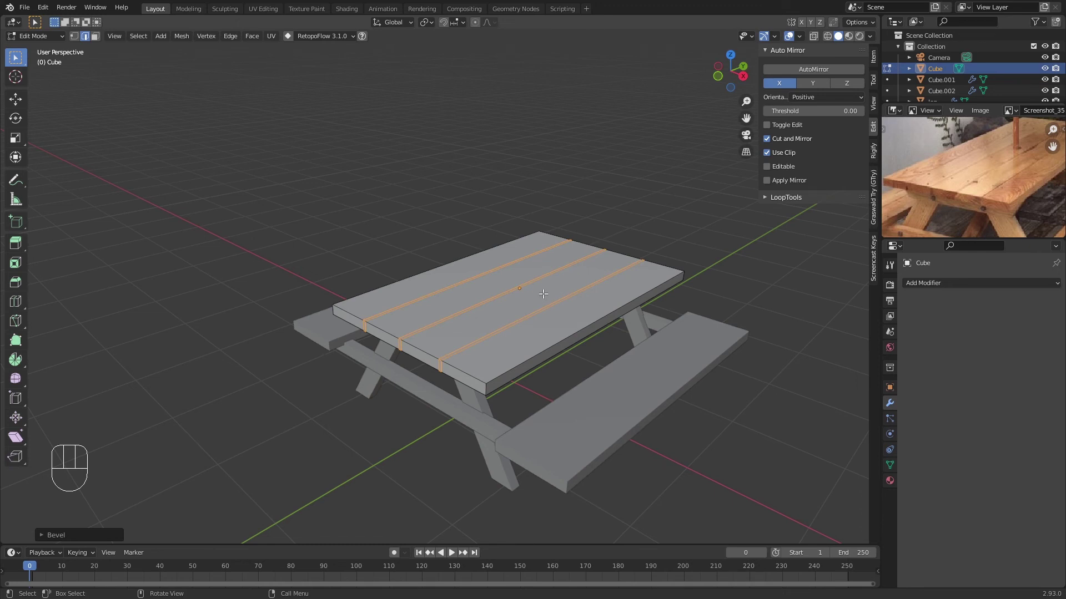
middle_click_drag(543, 294, 584, 279)
Extrude and scale the strips along Z to sink the grooves, then return to Object Mode
key("e")
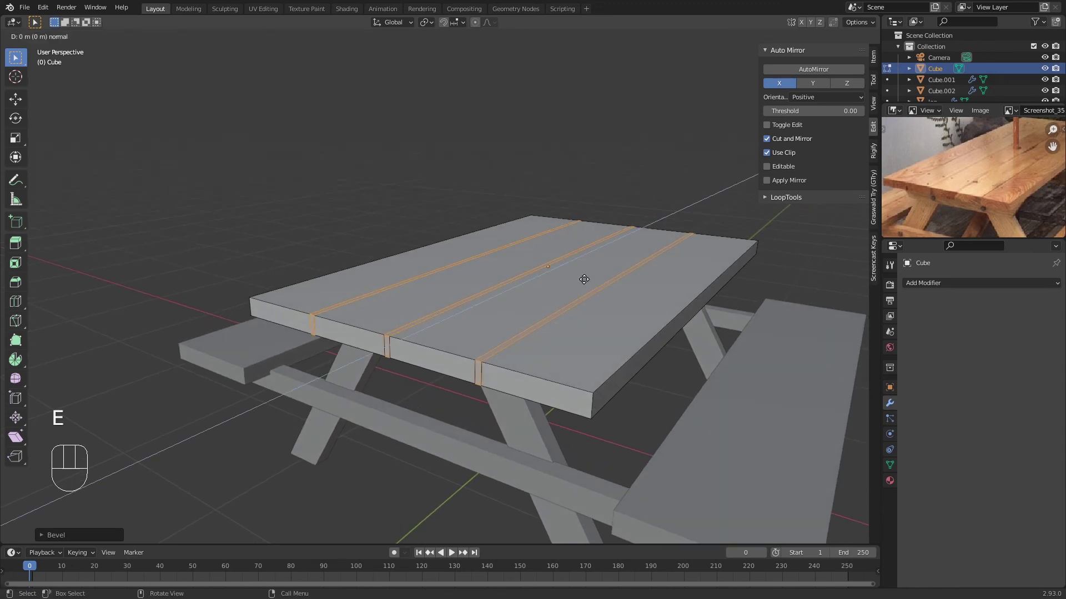
key("s")
key("z")
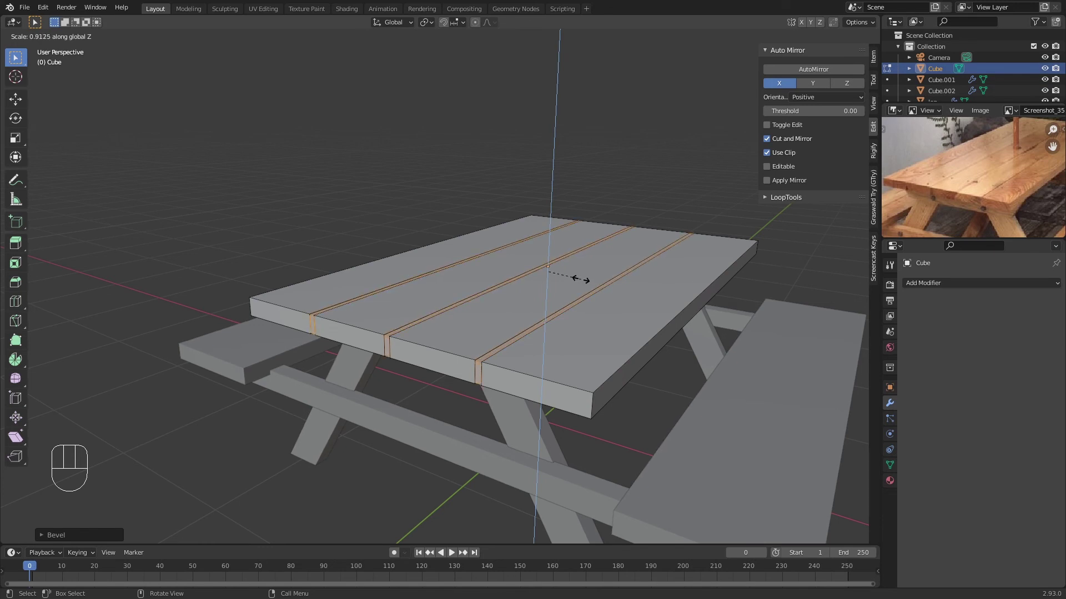
left_click(573, 281)
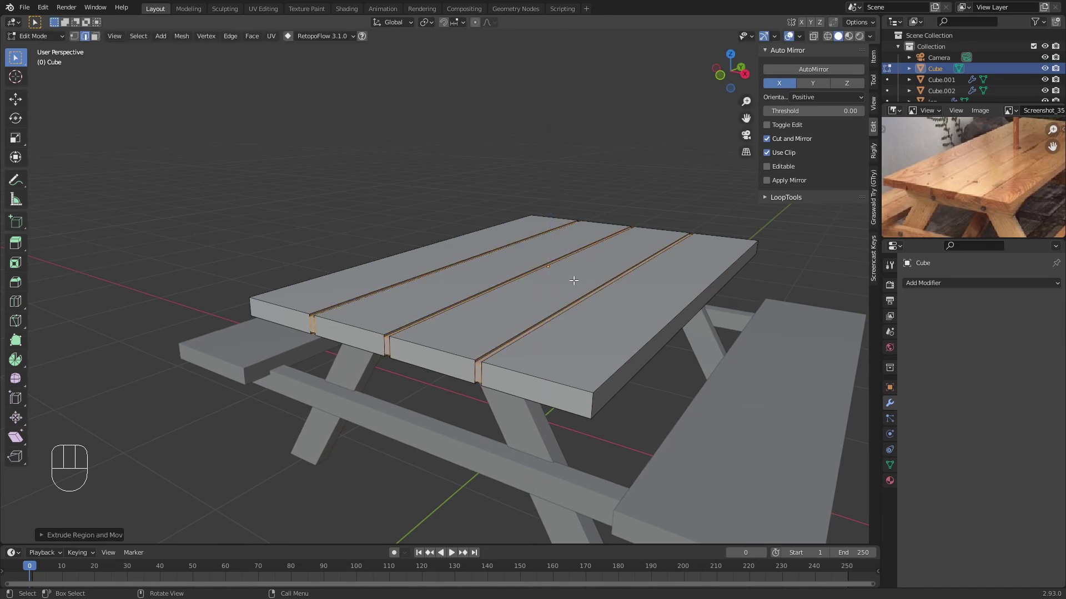
key("Tab")
mouse_move(678, 190)
middle_mouse_down()
mouse_move(627, 268)
mouse_move(667, 244)
mouse_move(631, 228)
middle_mouse_up()
Switch the viewport to Rendered shading and orbit over the table
scroll(630, 228, "down", 3)
key("z")
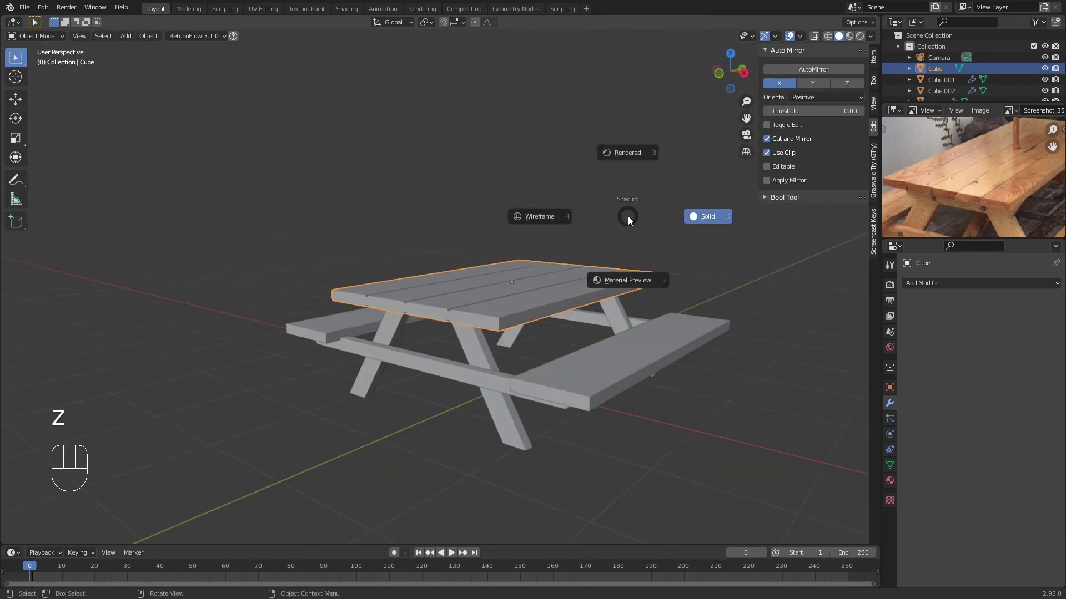
left_click(634, 129)
mouse_move(625, 190)
middle_mouse_down()
mouse_move(623, 218)
mouse_move(635, 201)
middle_mouse_up()
scroll(636, 201, "down", 2)
Move the scene light to about X -2.92 m, Y -2.47 m
left_click(696, 39)
key("g")
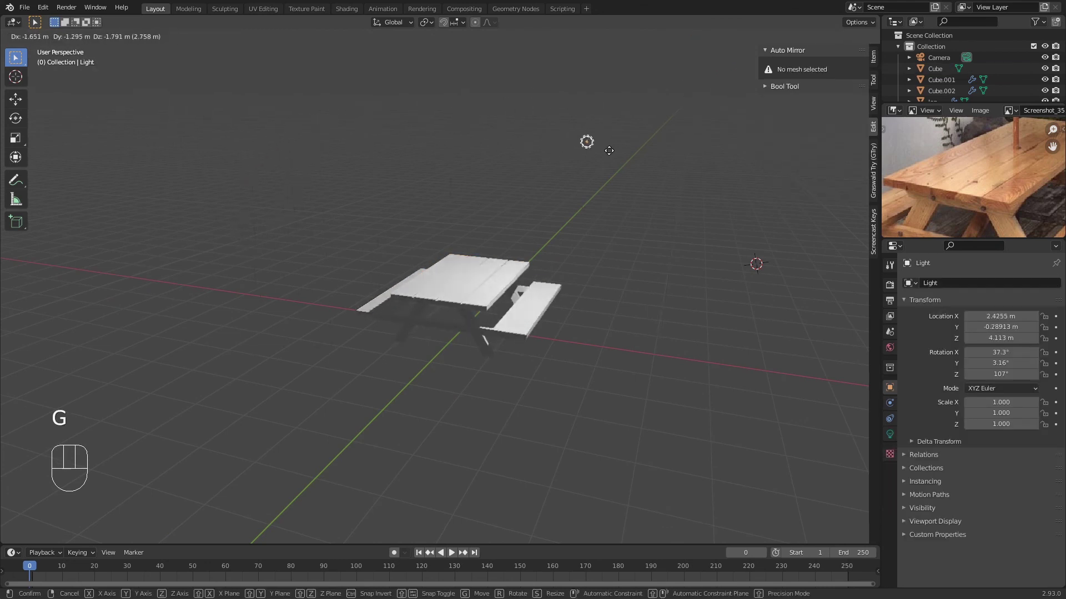
left_click(273, 154)
scroll(472, 265, "up", 3)
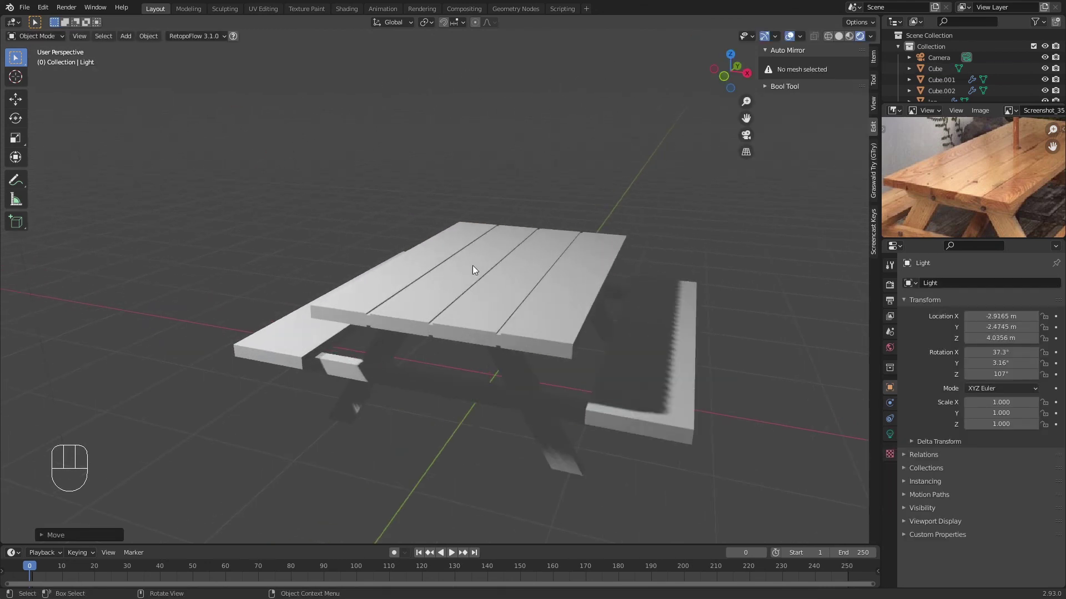
middle_click_drag(472, 265, 527, 294, "shift")
Select the bench seat Cube.002, return to Solid shading and enter Edit Mode
left_click(518, 335)
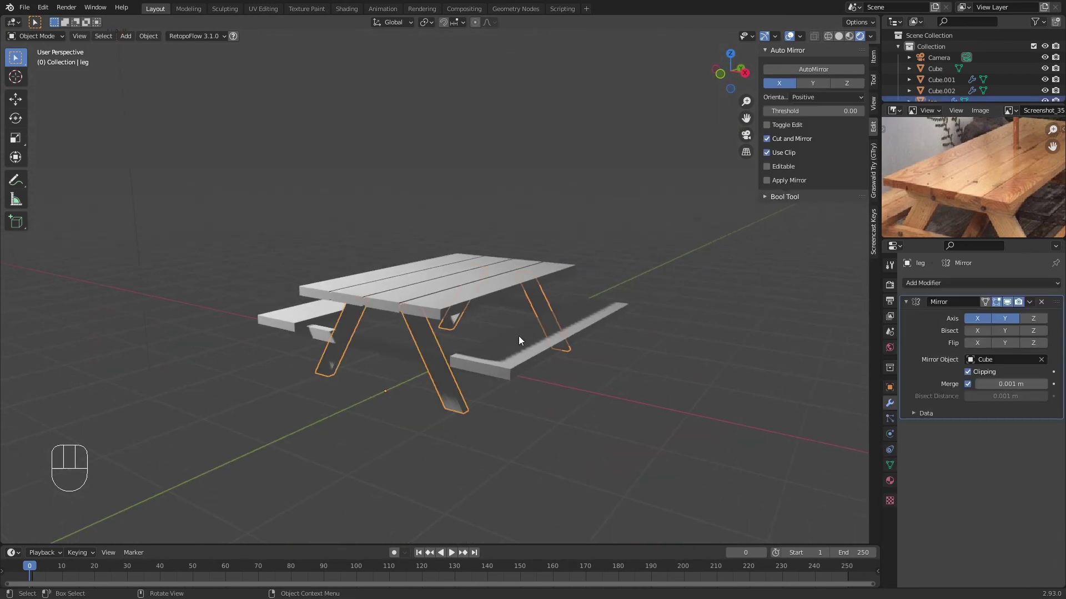
middle_click_drag(518, 336, 490, 302)
left_click(575, 321)
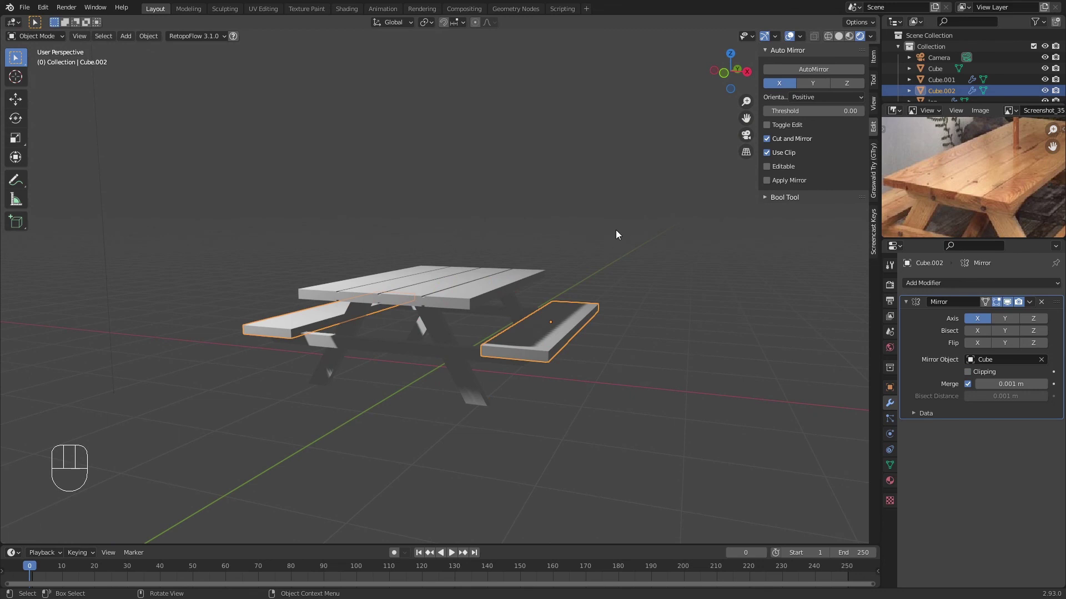
middle_click_drag(616, 234, 545, 305)
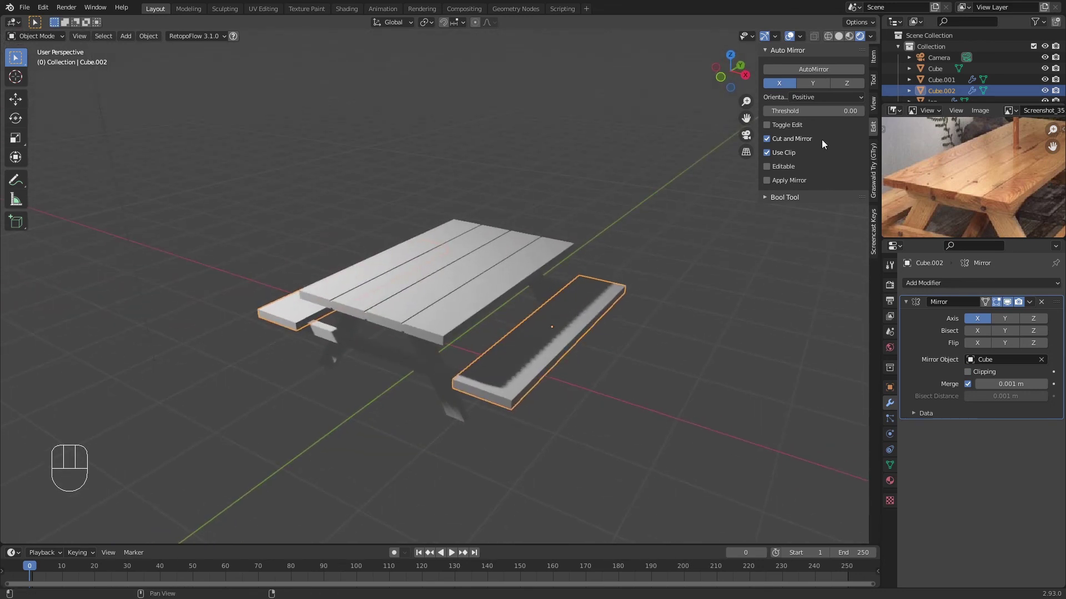
key("z")
middle_click_drag(664, 197, 601, 284)
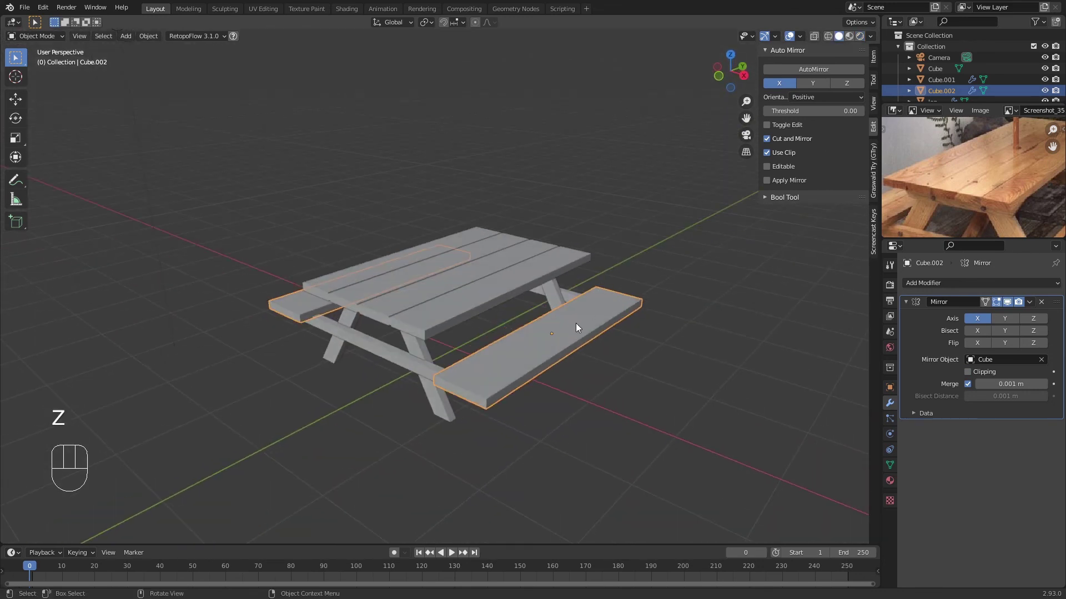
key("Tab")
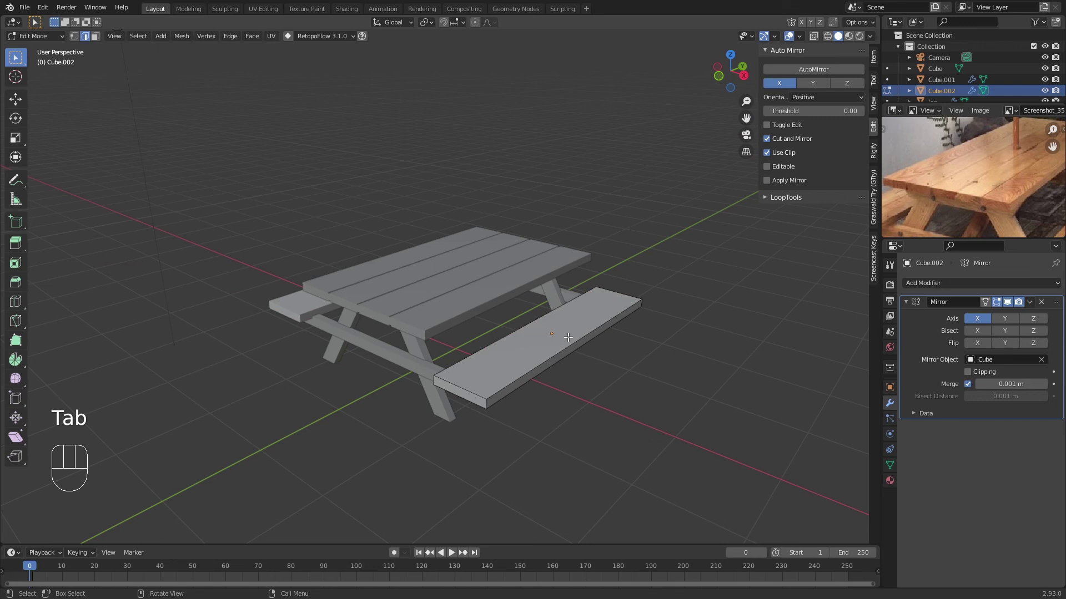
Bevel a centred lengthwise loop on the seats and sink it into a groove, then exit Edit Mode
key("ctrl+r")
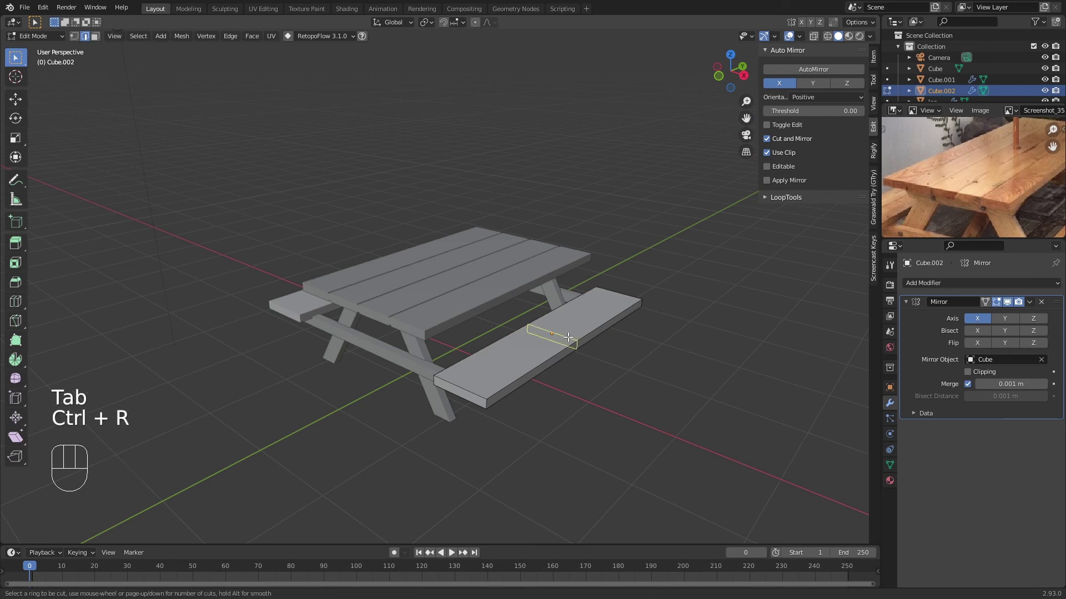
left_click(616, 297)
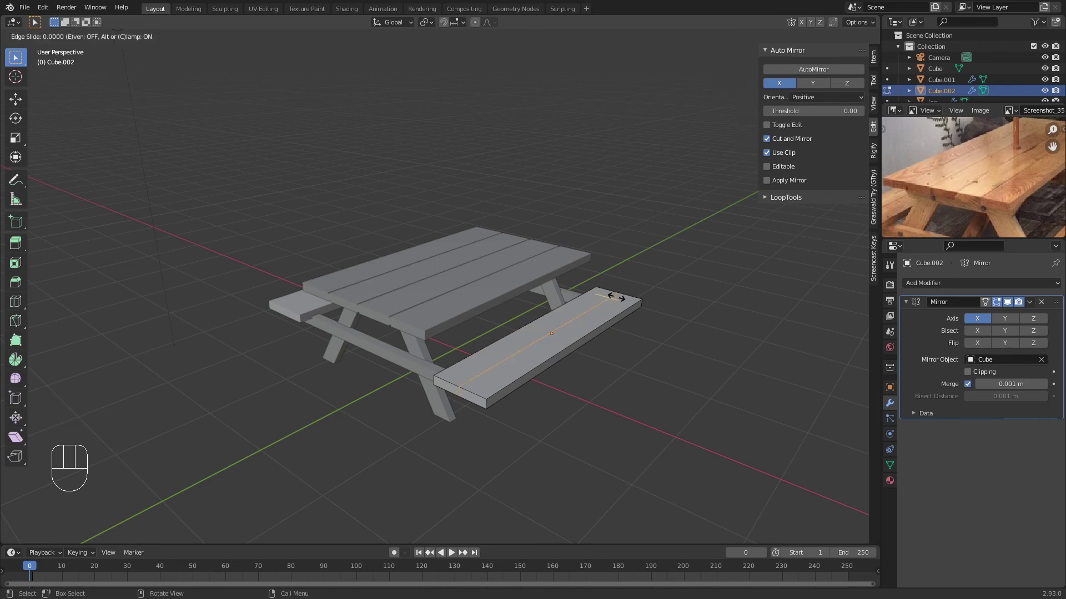
right_click(583, 324)
key("ctrl+b")
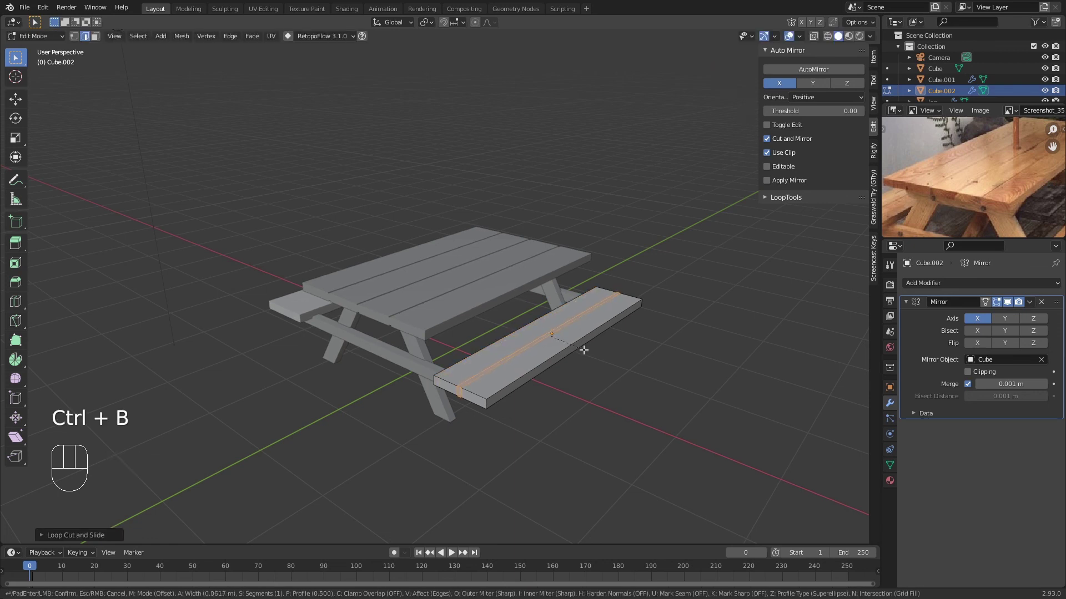
left_click(584, 349)
key("e")
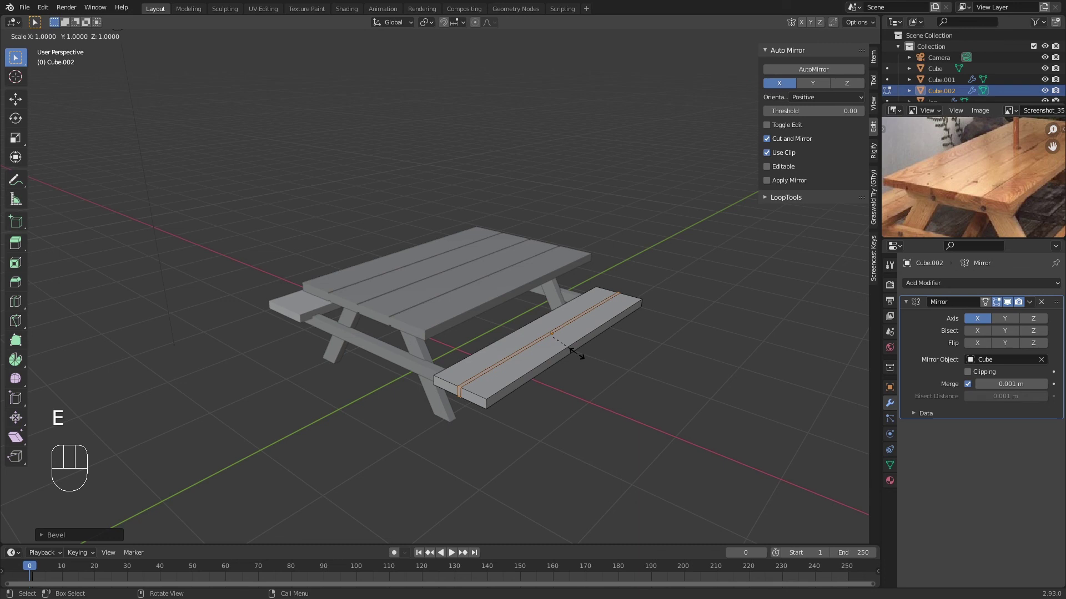
key("z")
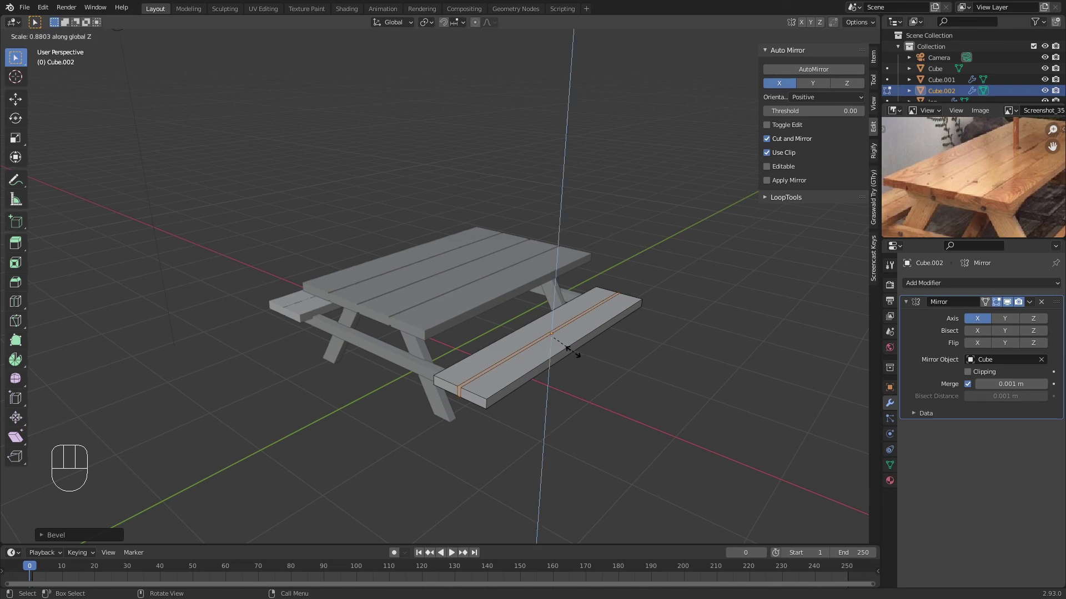
left_click(562, 349)
key("Tab")
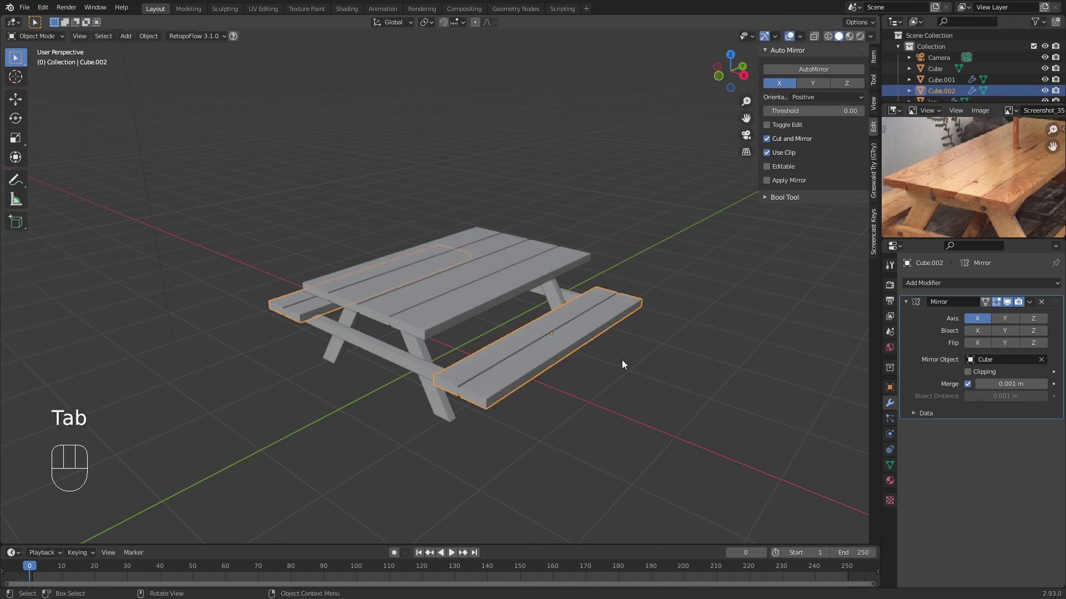
mouse_move(622, 360)
middle_mouse_down()
mouse_move(657, 356)
mouse_move(662, 384)
mouse_move(653, 353)
mouse_move(550, 326)
mouse_move(614, 362)
middle_mouse_up()
left_click(614, 361)
middle_click_drag(327, 328, 418, 385)
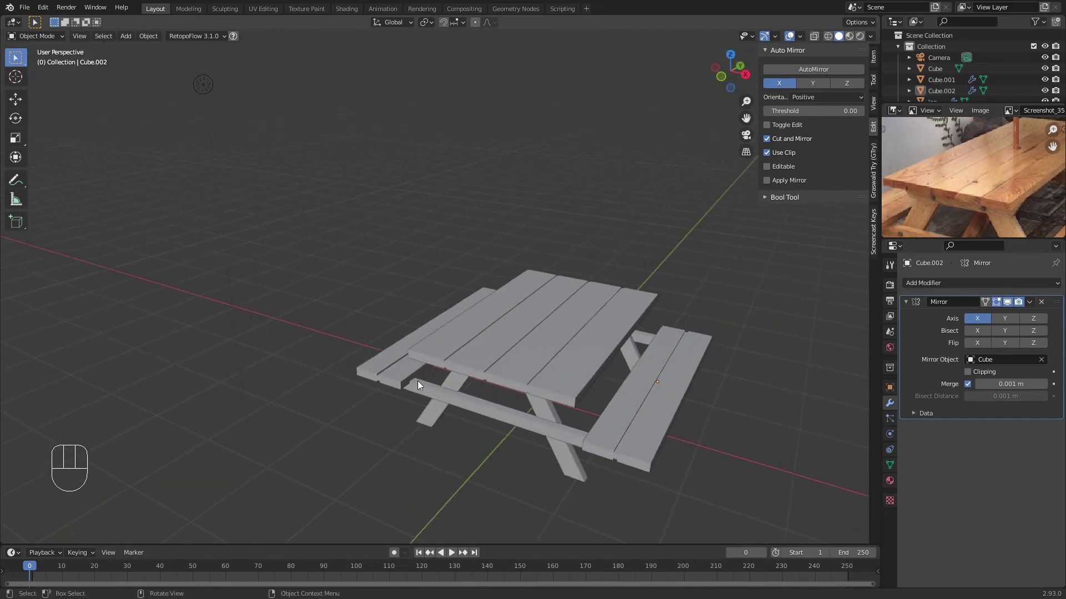
left_click(631, 400)
left_click(511, 408)
middle_click_drag(512, 408, 601, 302)
left_click(600, 301)
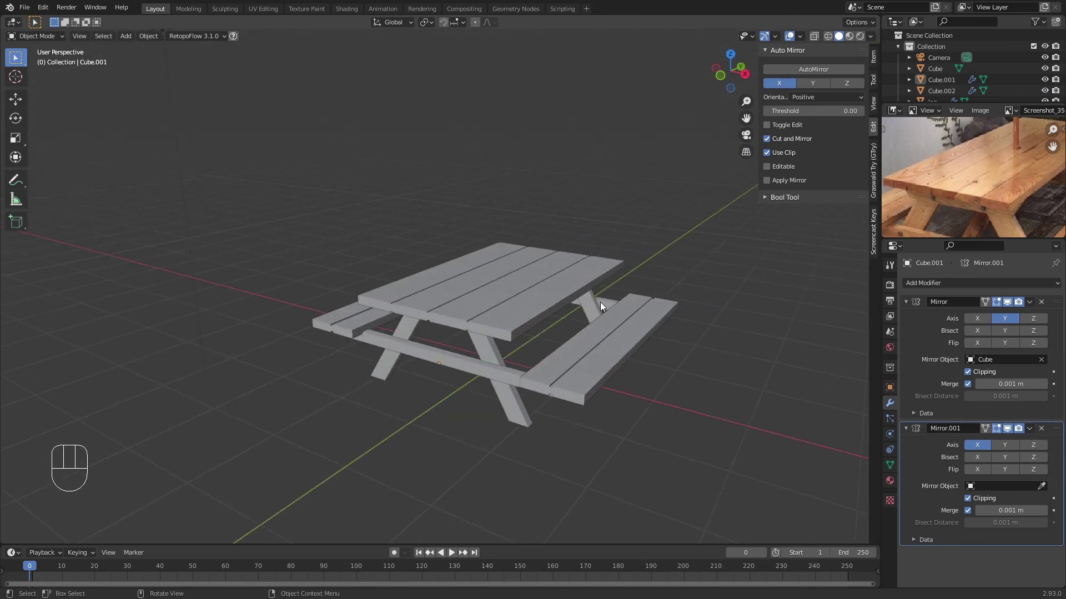